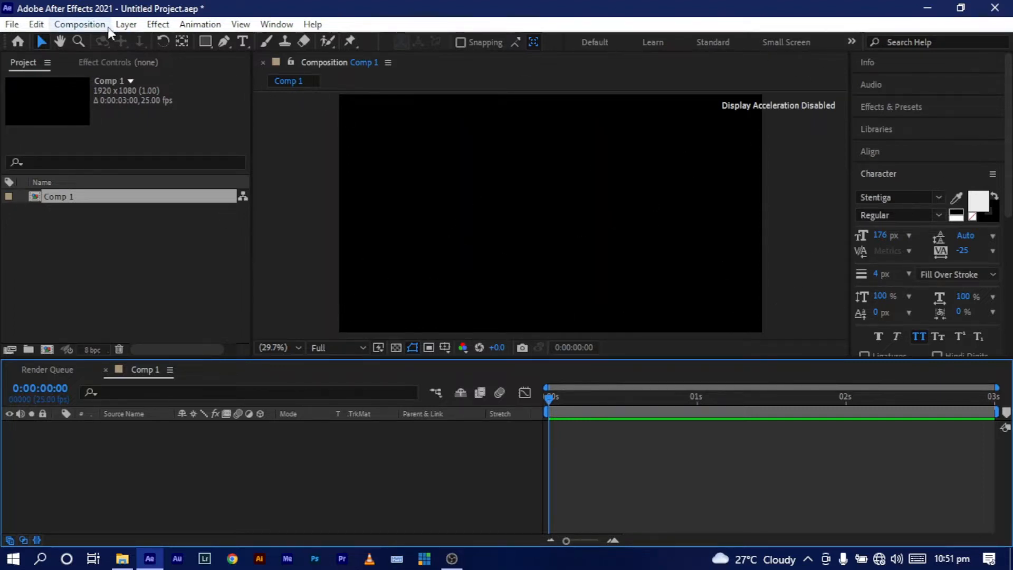
- Add a text layer reading "fate" to Comp 1 in the Stentiga font, displayed in all caps
{"action": "left_click", "coordinate": [243, 43]}
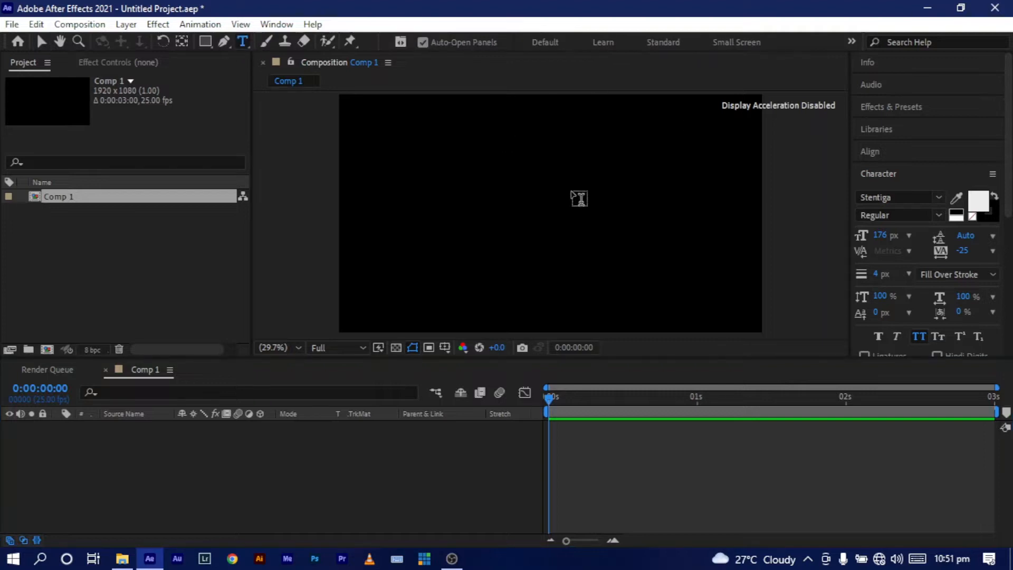
{"action": "left_click", "coordinate": [484, 205]}
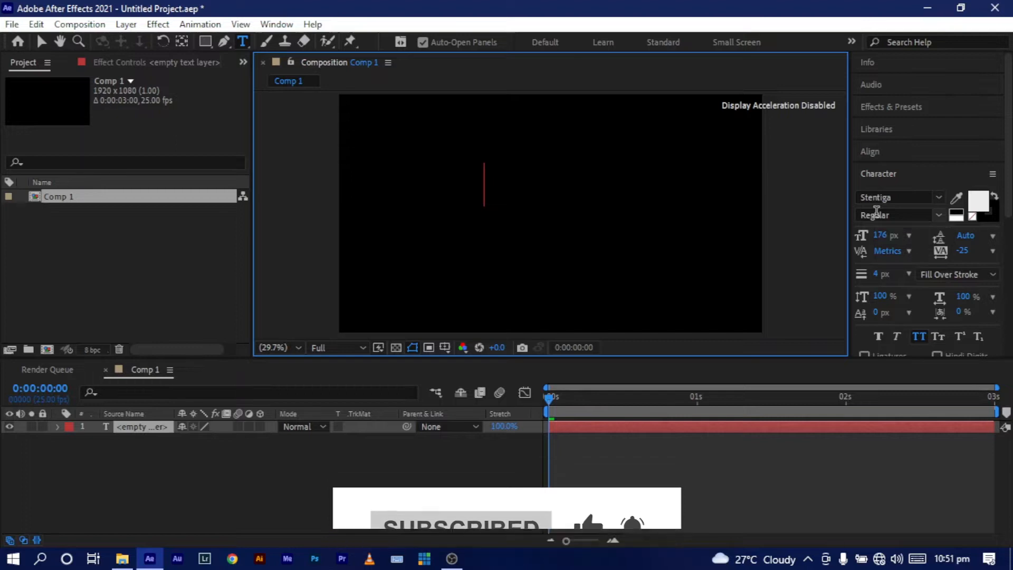
{"action": "type", "text": "fat"}
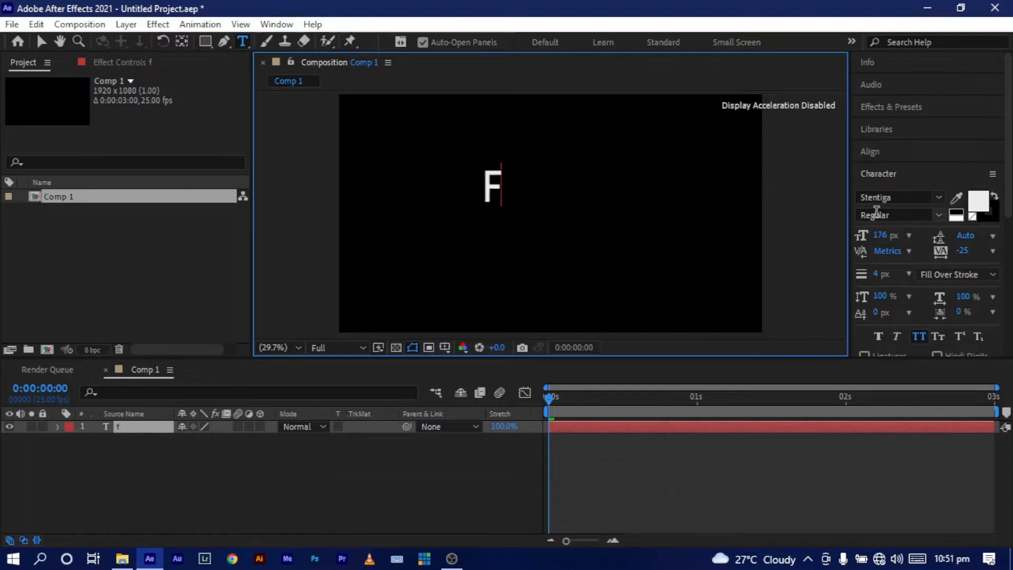
{"action": "type", "text": "e"}
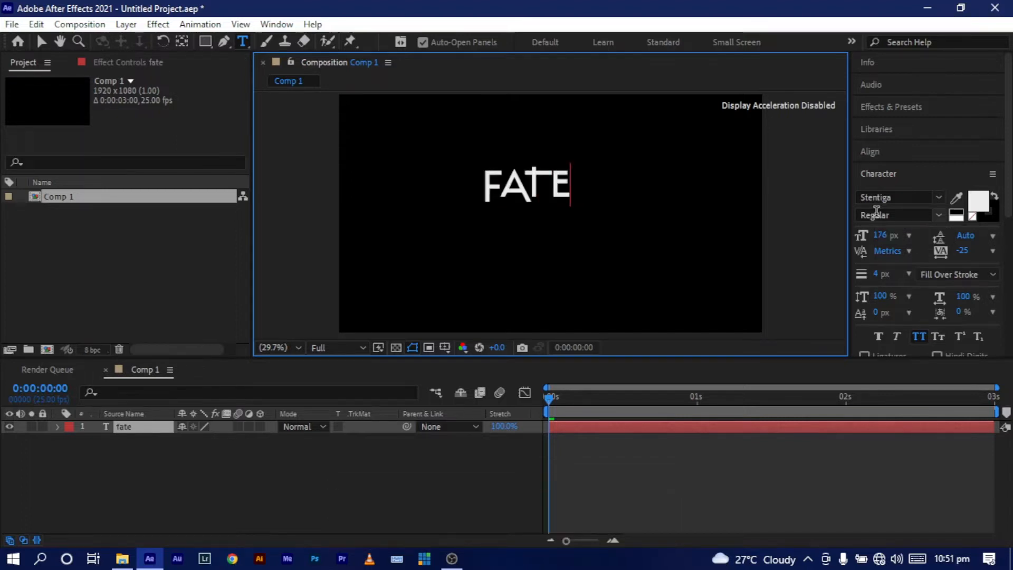
{"action": "left_click", "coordinate": [42, 41]}
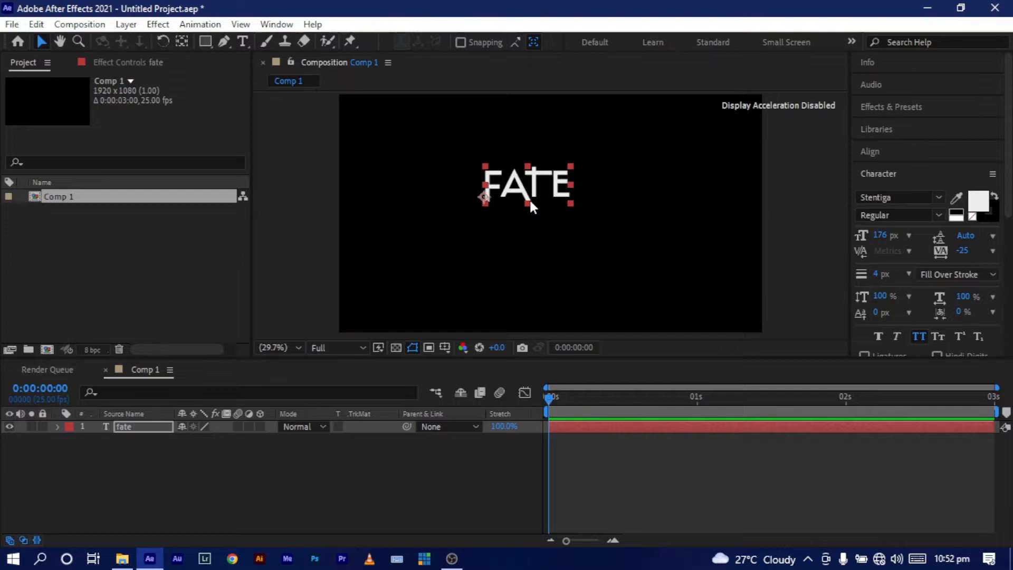
- Center the fate text layer's anchor point on its content and center the layer in the composition
{"action": "key", "text": "ctrl+alt+Home"}
{"action": "key", "text": "ctrl+Home"}
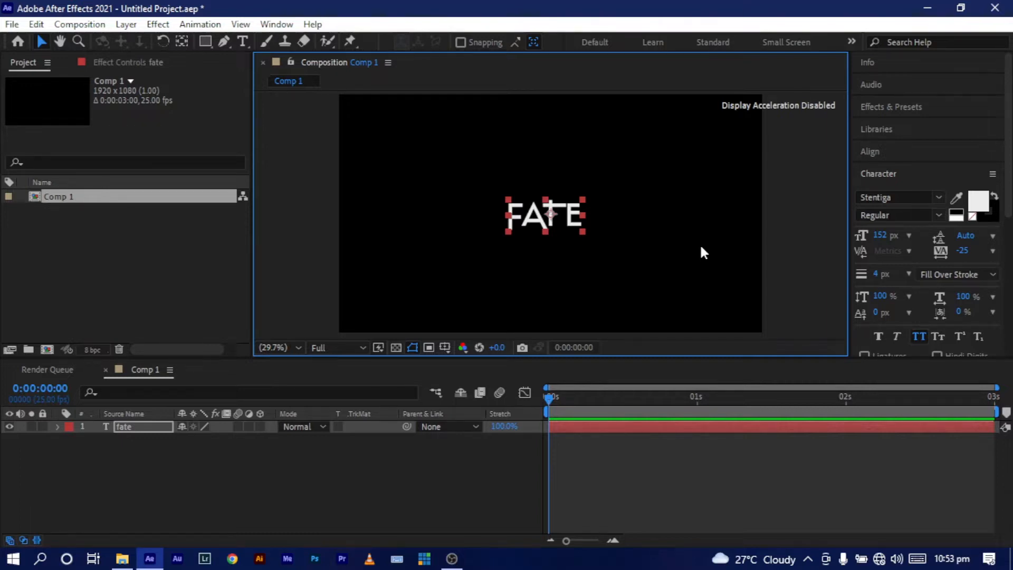
{"action": "key", "text": "ctrl+alt+Home"}
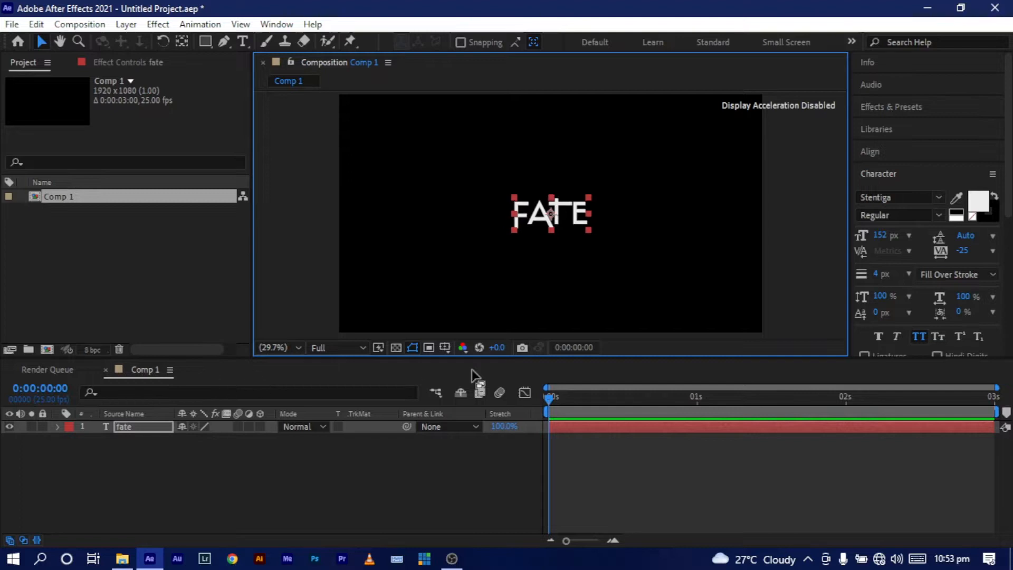
- Create a shape layer of outlines from the fate text layer
{"action": "right_click", "coordinate": [140, 422]}
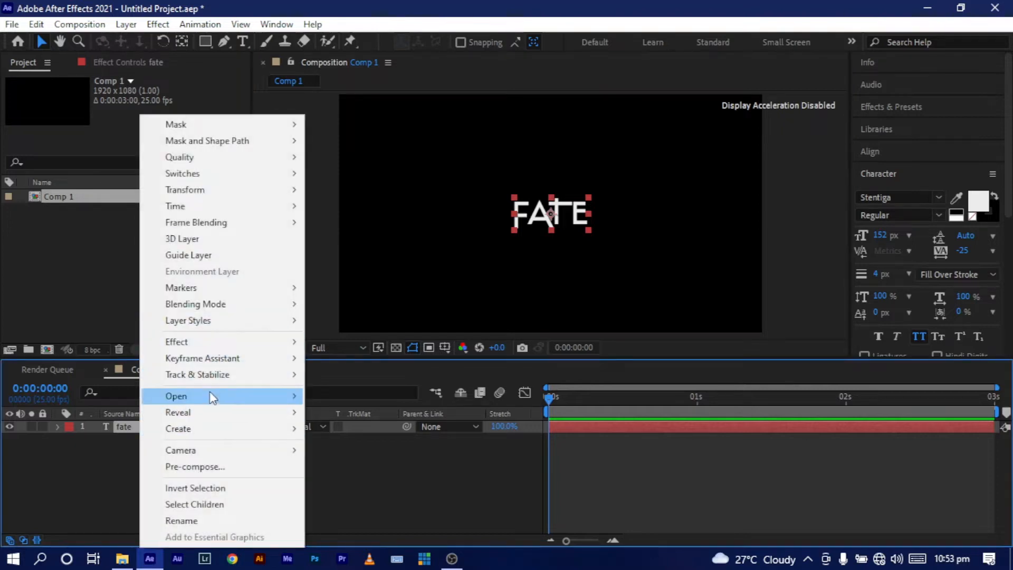
{"action": "mouse_move", "coordinate": [204, 430]}
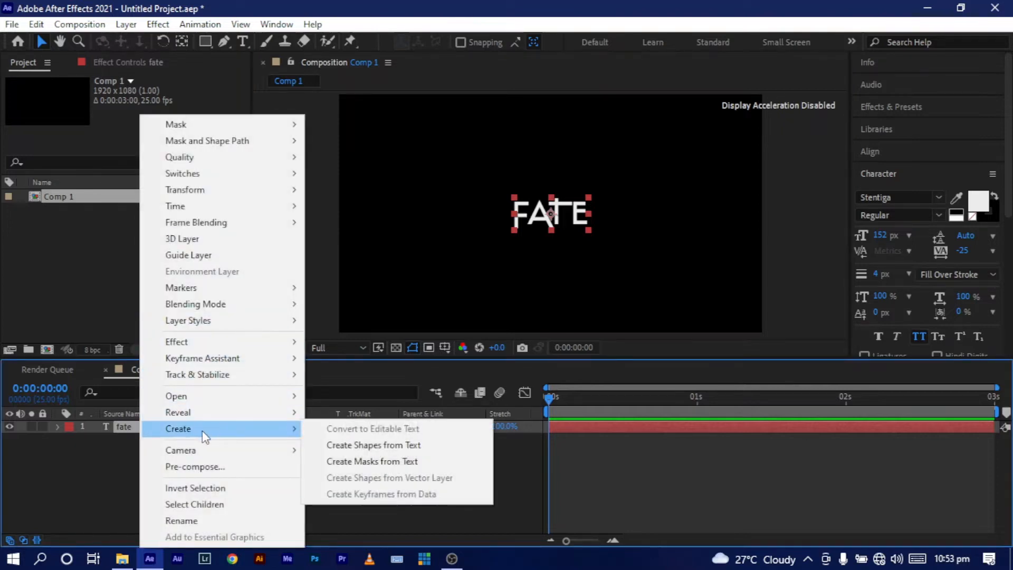
{"action": "left_click", "coordinate": [406, 448]}
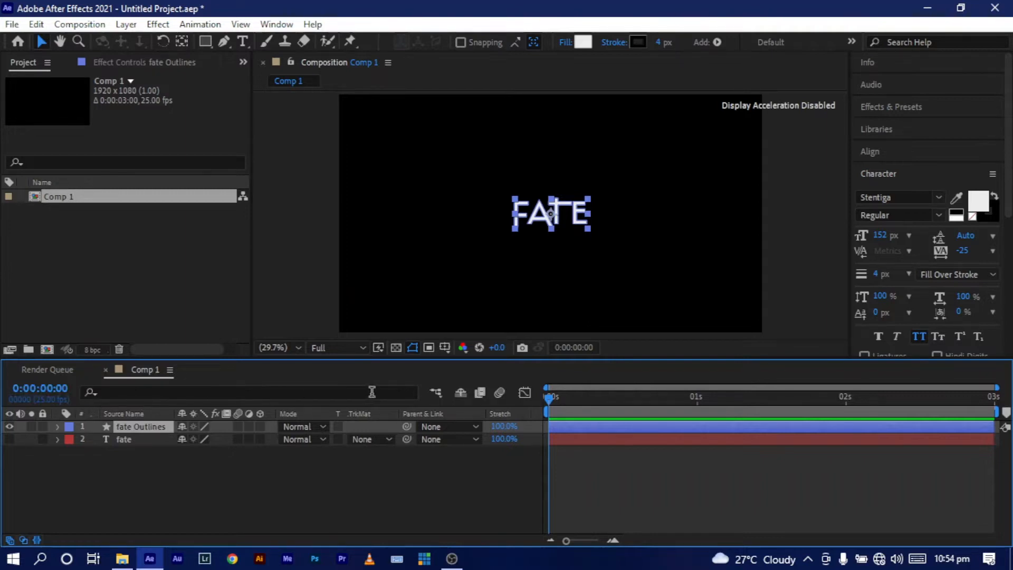
- Filter the timeline properties by "stro" and enable Stroke Width keyframing at 0:00:00:00 for the letters f, a, t and e
{"action": "left_click", "coordinate": [195, 391]}
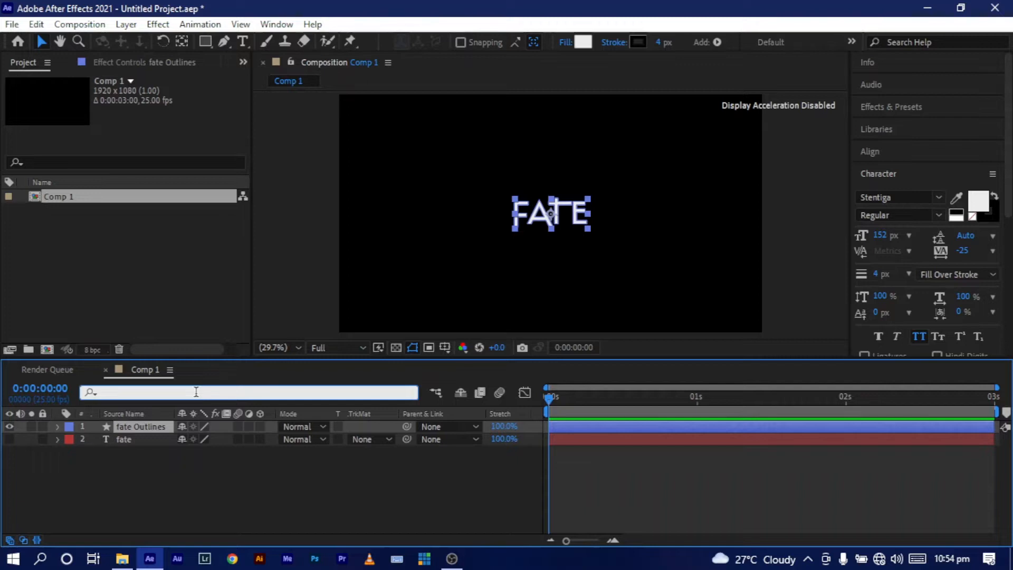
{"action": "type", "text": "st"}
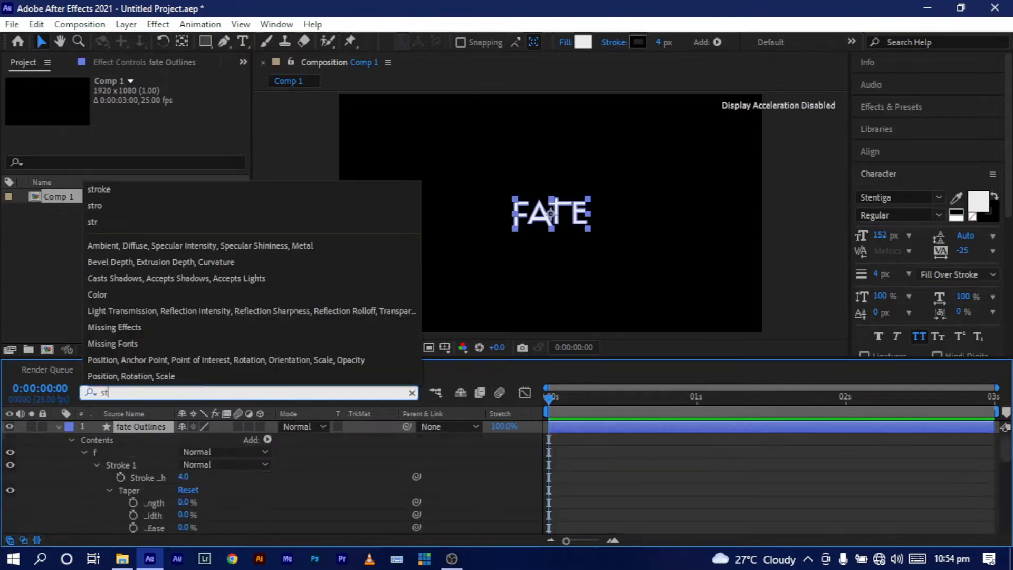
{"action": "type", "text": "ro"}
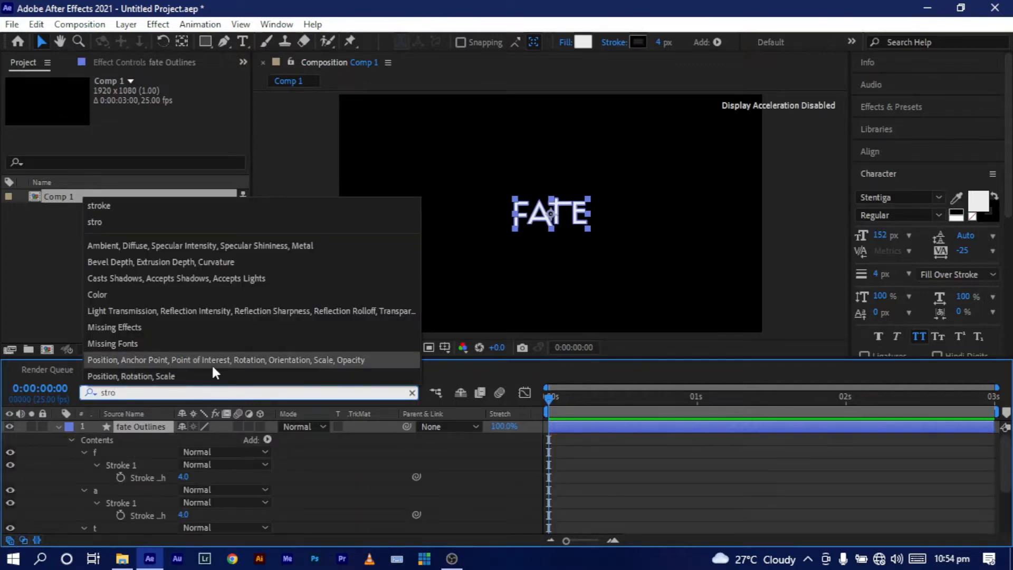
{"action": "left_click", "coordinate": [120, 477]}
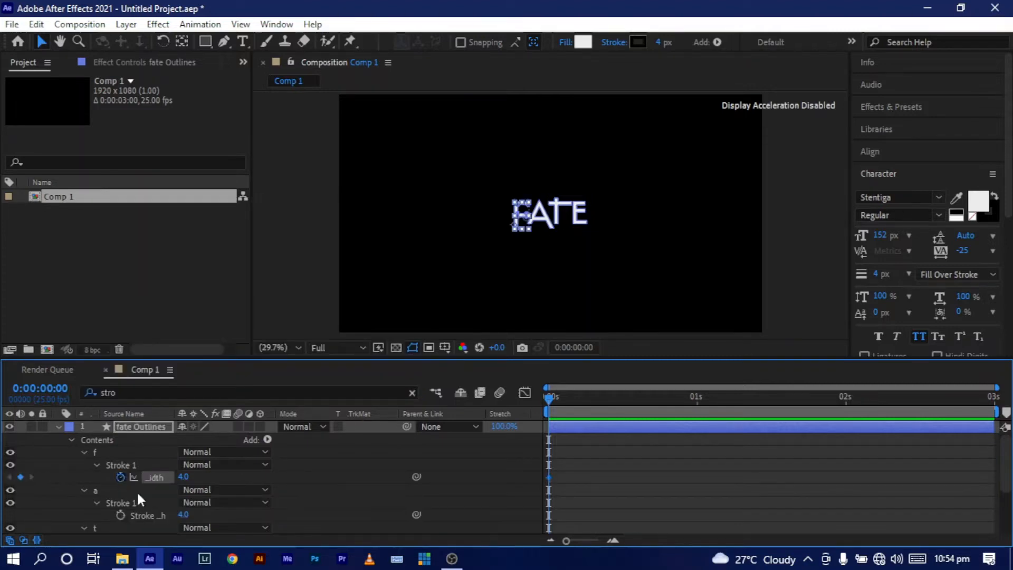
{"action": "left_click", "coordinate": [120, 515]}
{"action": "scroll", "coordinate": [158, 506], "scroll_direction": "down", "scroll_amount": 3}
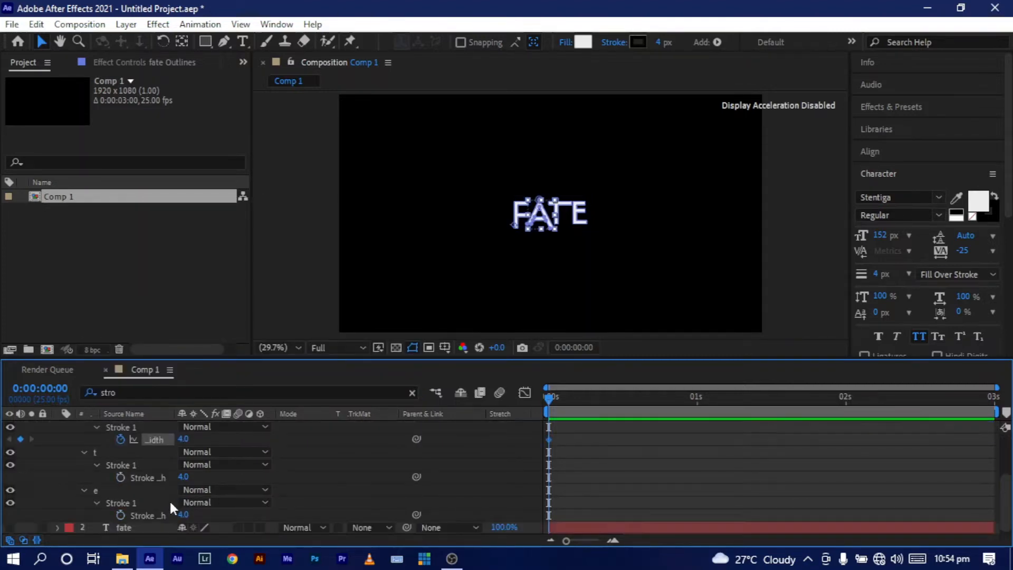
{"action": "left_click", "coordinate": [123, 514]}
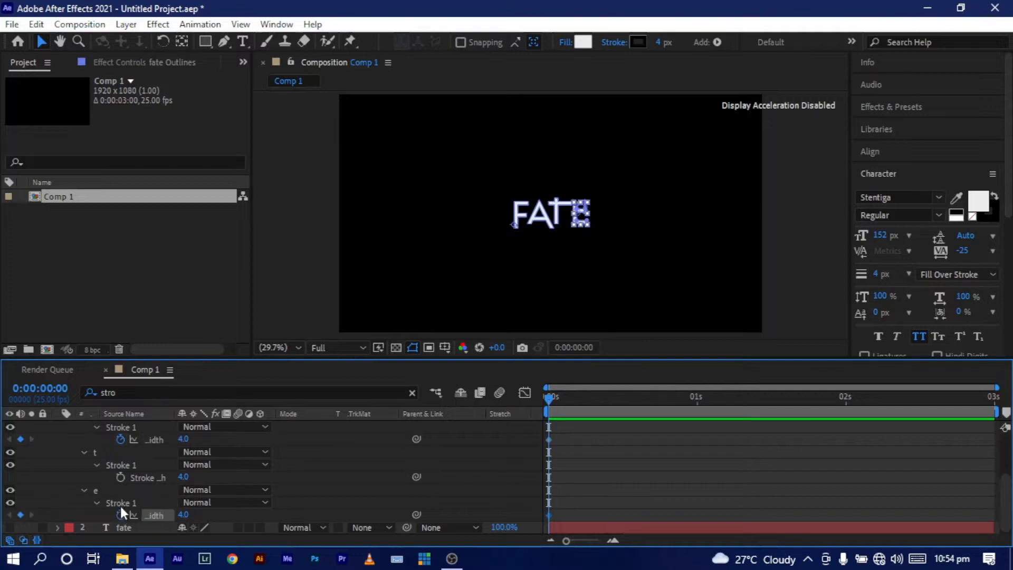
{"action": "left_click", "coordinate": [118, 475]}
{"action": "scroll", "coordinate": [191, 441], "scroll_direction": "up", "scroll_amount": 2}
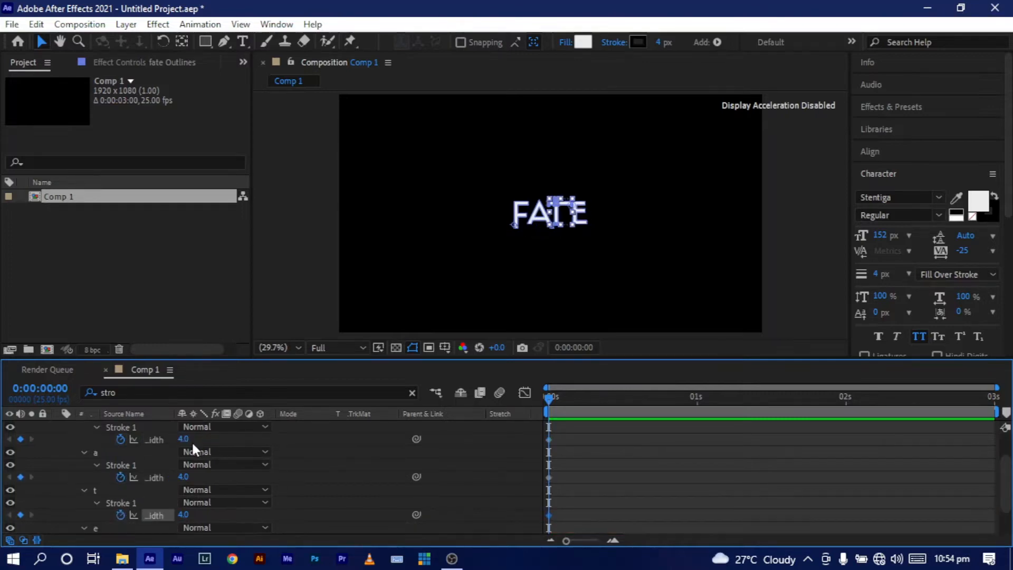
- Set the Stroke Width of all four letters in the fate Outlines layer to 1.5
{"action": "left_click", "coordinate": [185, 440]}
{"action": "type", "text": "1.5"}
{"action": "key", "text": "Return"}
{"action": "left_click", "coordinate": [184, 477]}
{"action": "type", "text": "1.5"}
{"action": "scroll", "coordinate": [193, 490], "scroll_direction": "down", "scroll_amount": 1}
{"action": "left_click", "coordinate": [188, 466]}
{"action": "left_click", "coordinate": [185, 478]}
{"action": "type", "text": "1.5"}
{"action": "left_click", "coordinate": [184, 515]}
{"action": "type", "text": "1.5"}
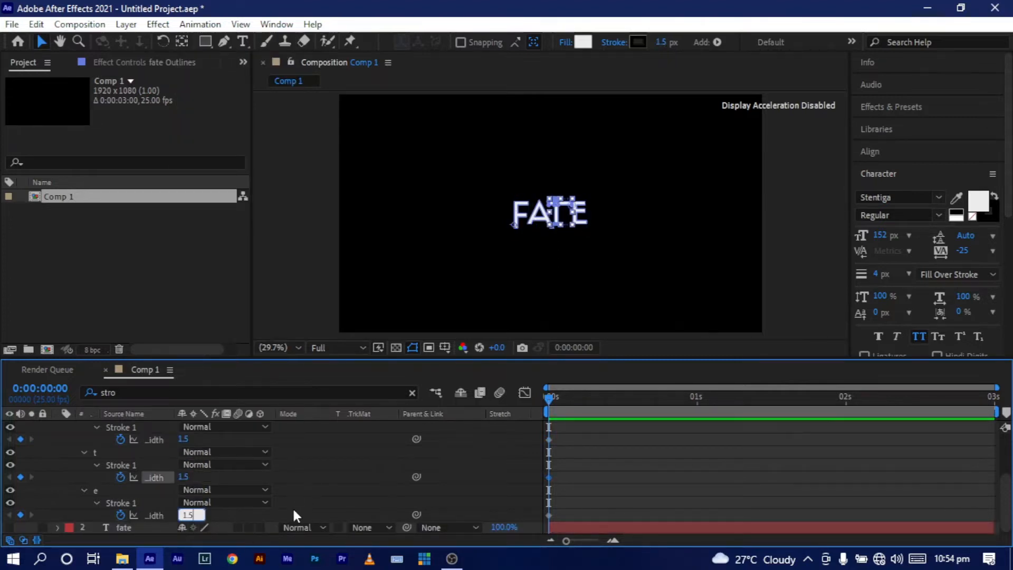
{"action": "left_click", "coordinate": [292, 507]}
{"action": "scroll", "coordinate": [327, 477], "scroll_direction": "up", "scroll_amount": 2}
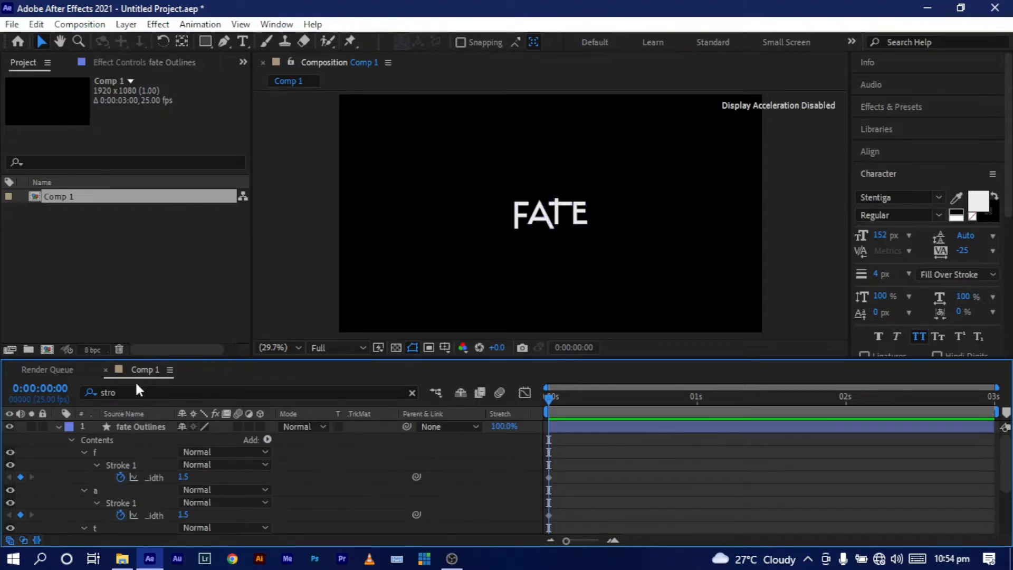
- Filter the timeline properties by "fill" and hide Fill 1 for the letters f, a, t and e
{"action": "left_click", "coordinate": [126, 392]}
{"action": "key", "text": "BackSpace"}
{"action": "key", "text": "BackSpace"}
{"action": "key", "text": "BackSpace"}
{"action": "key", "text": "BackSpace"}
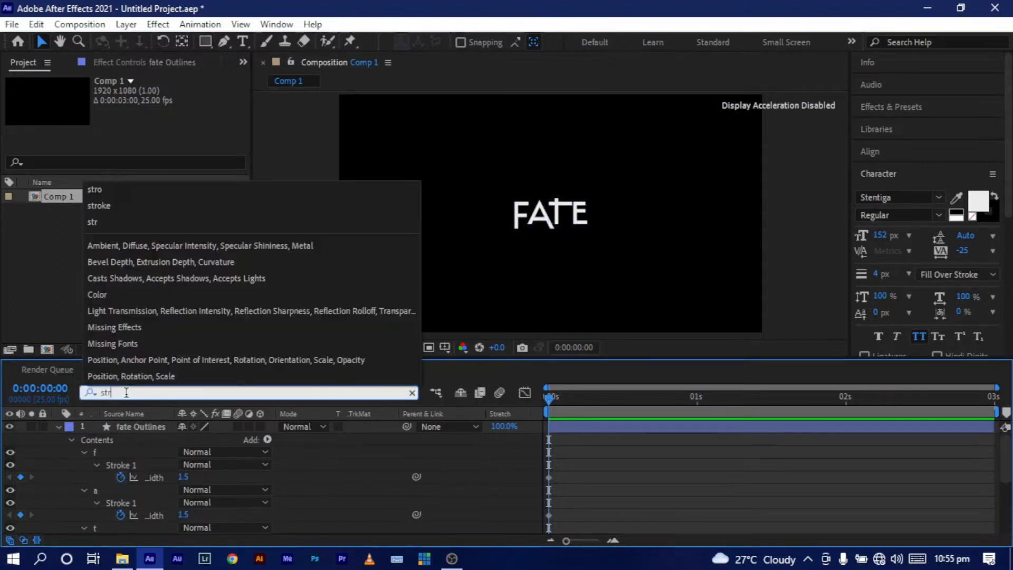
{"action": "type", "text": "fill"}
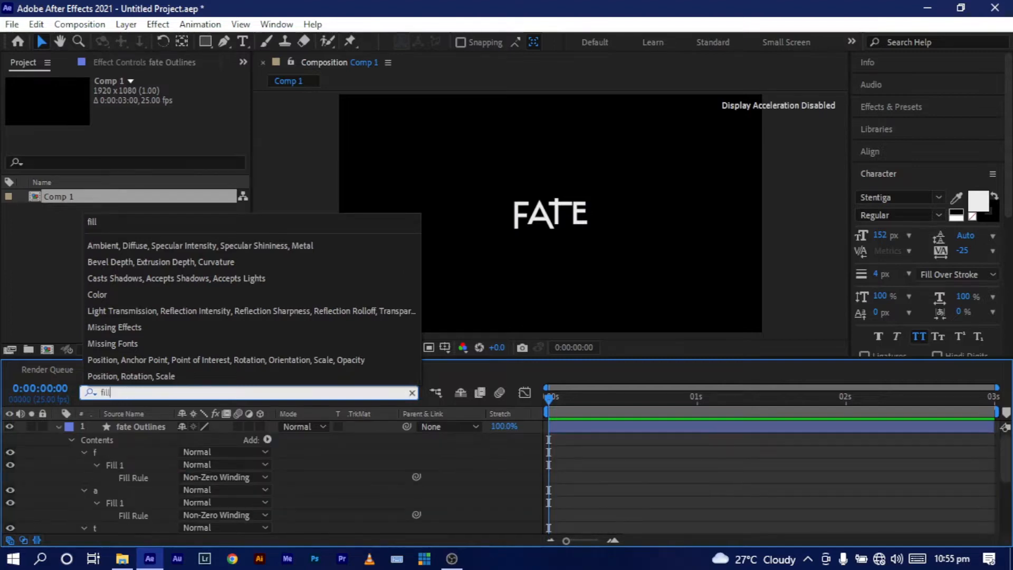
{"action": "key", "text": "Return"}
{"action": "left_click", "coordinate": [10, 503]}
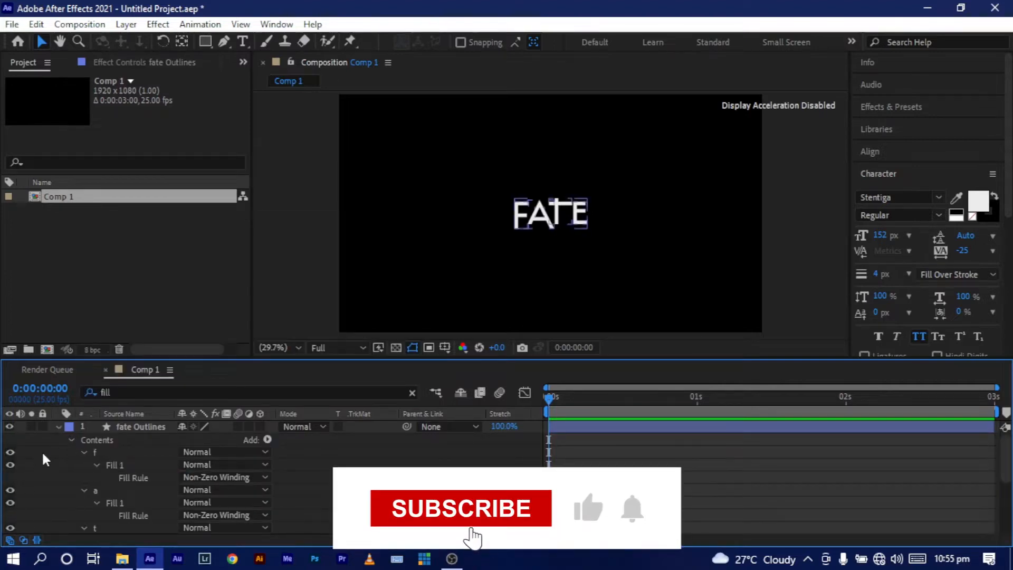
{"action": "left_click", "coordinate": [10, 465]}
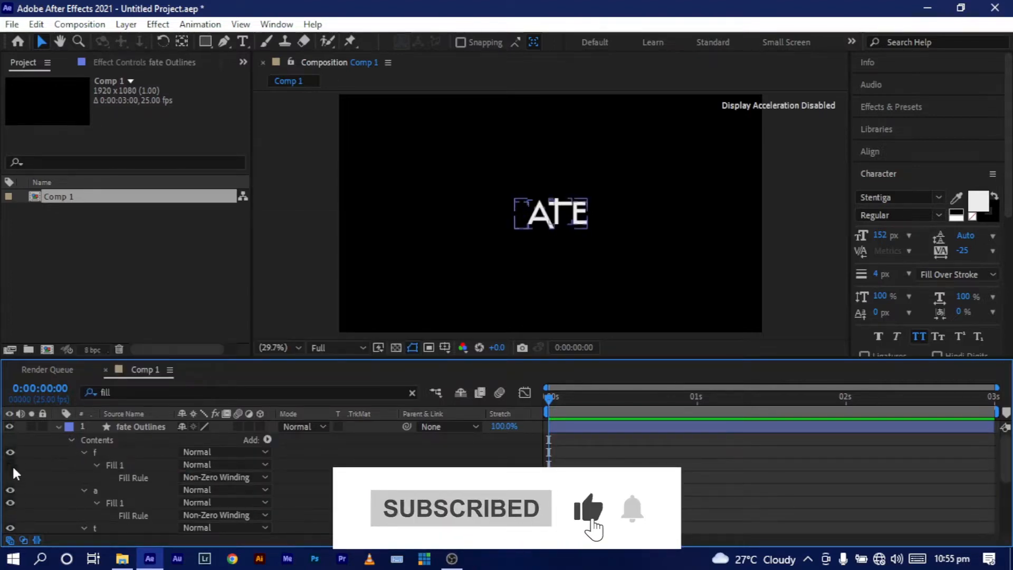
{"action": "left_click", "coordinate": [10, 502]}
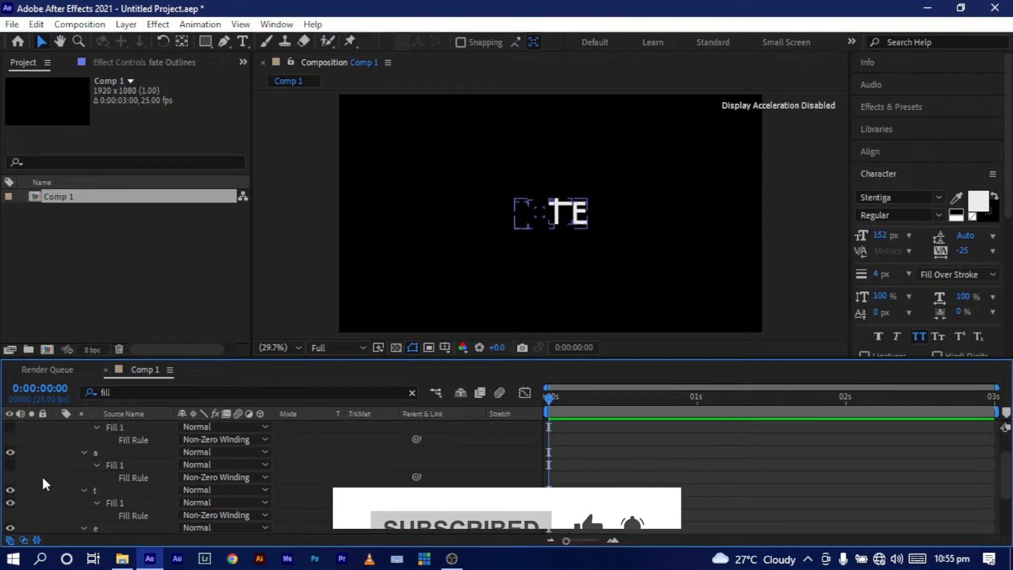
{"action": "scroll", "coordinate": [21, 491], "scroll_direction": "down", "scroll_amount": 3}
{"action": "left_click", "coordinate": [10, 502]}
{"action": "left_click", "coordinate": [10, 464]}
{"action": "scroll", "coordinate": [151, 447], "scroll_direction": "up", "scroll_amount": 3}
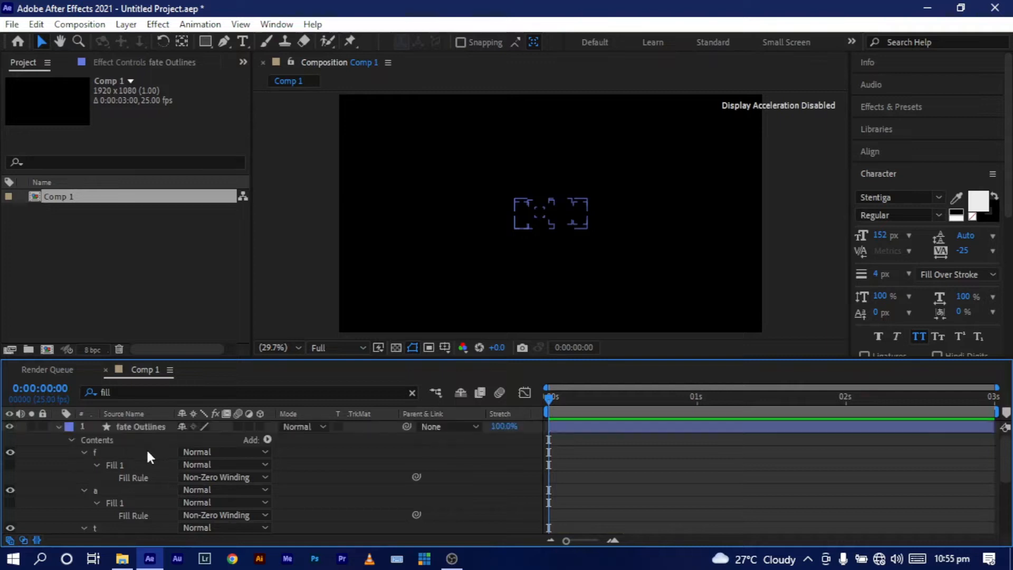
- Set the stroke color of the fate Outlines layer to white (FFFFFF)
{"action": "left_click", "coordinate": [138, 425]}
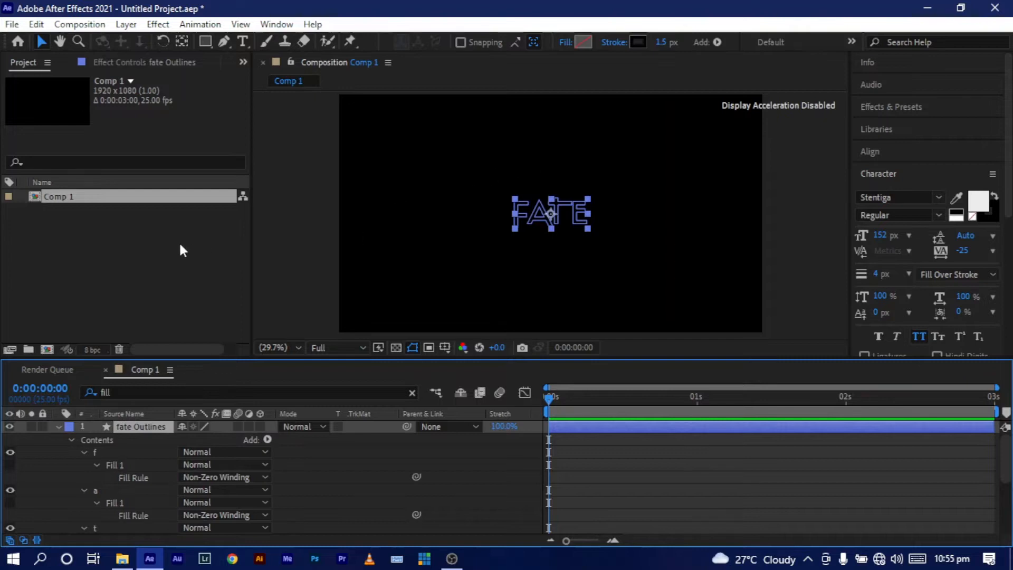
{"action": "left_click", "coordinate": [640, 42]}
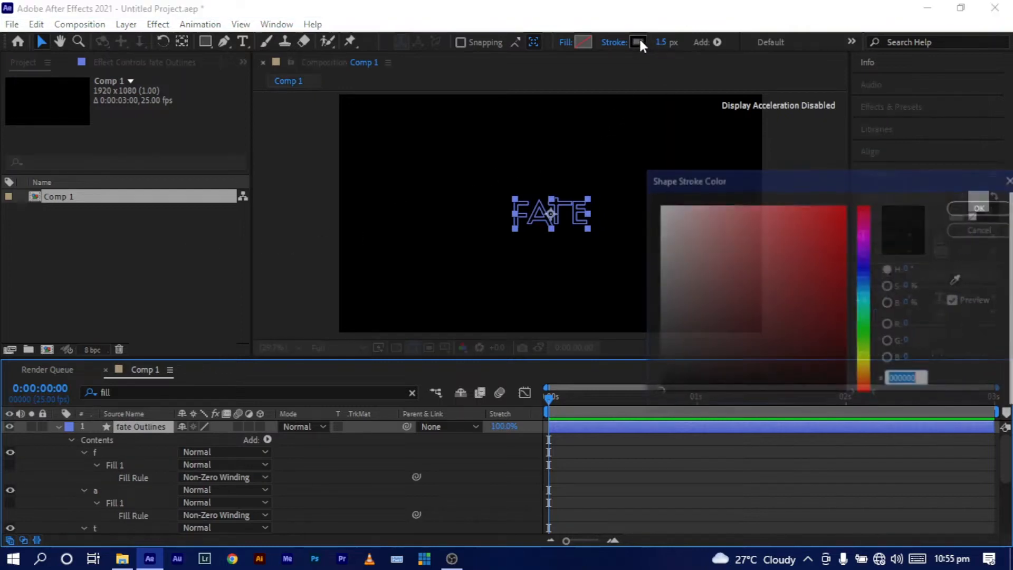
{"action": "left_click_drag", "start_coordinate": [701, 246], "coordinate": [659, 183]}
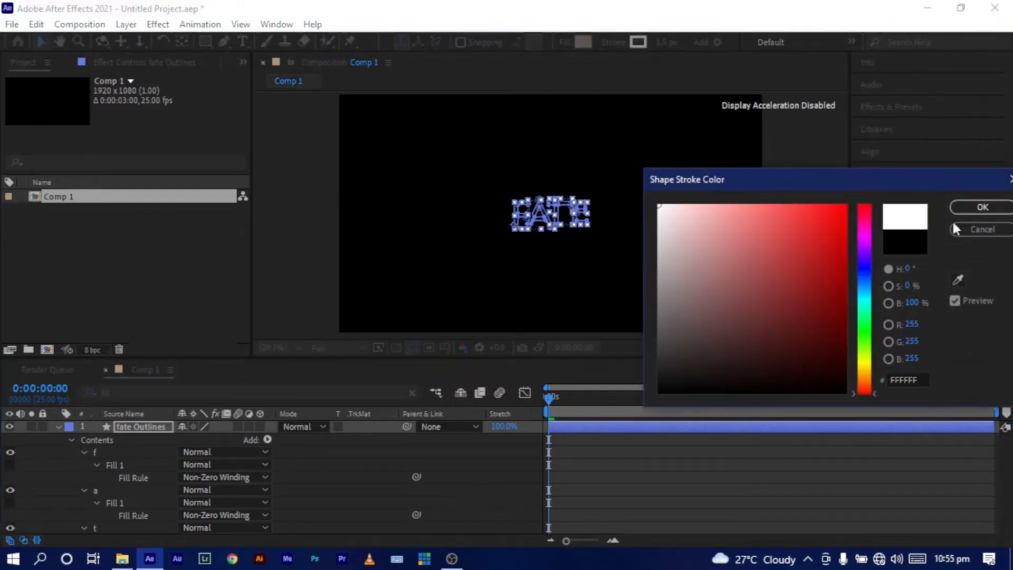
{"action": "left_click", "coordinate": [997, 208]}
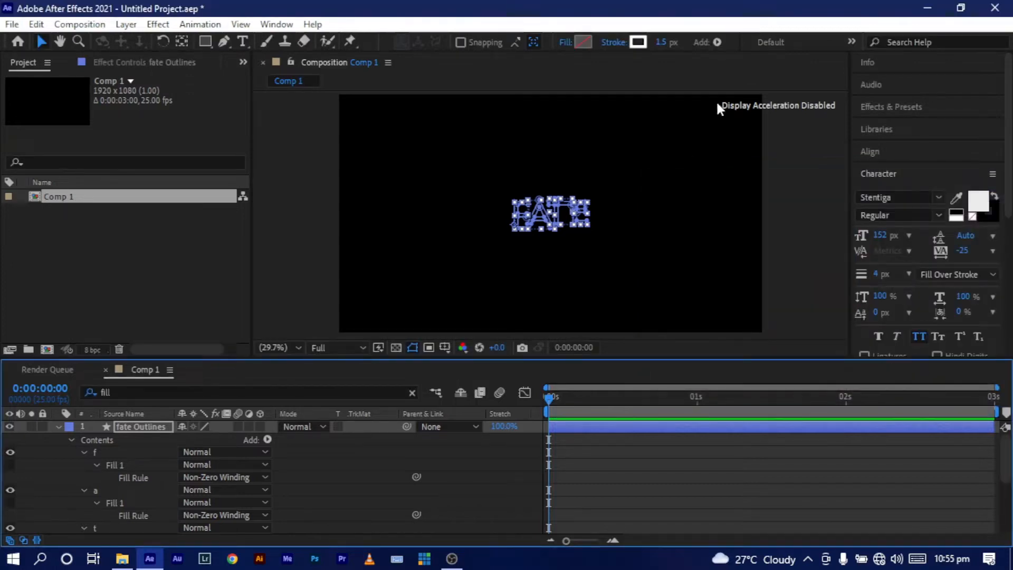
{"action": "left_click", "coordinate": [749, 185]}
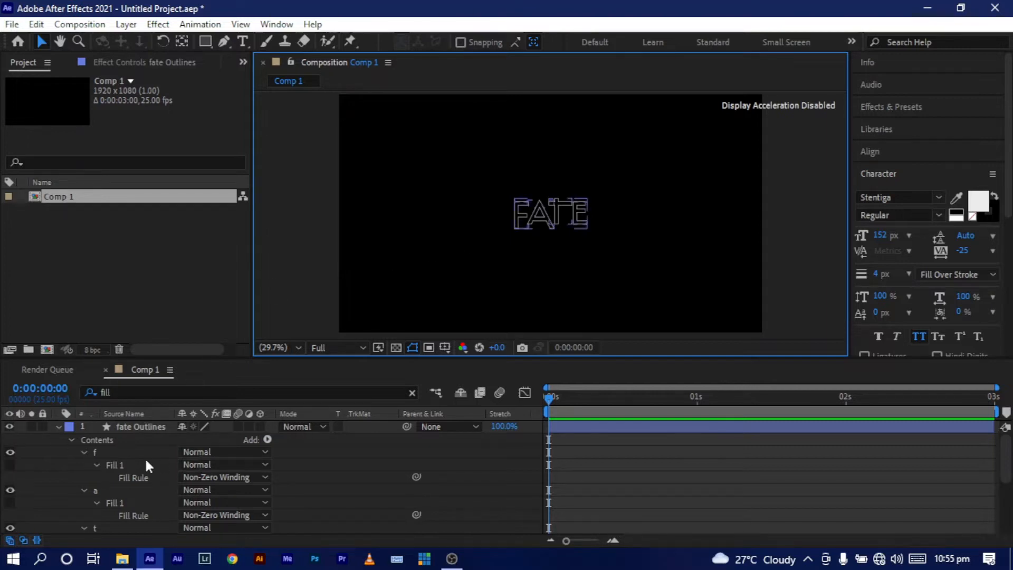
{"action": "left_click", "coordinate": [107, 451]}
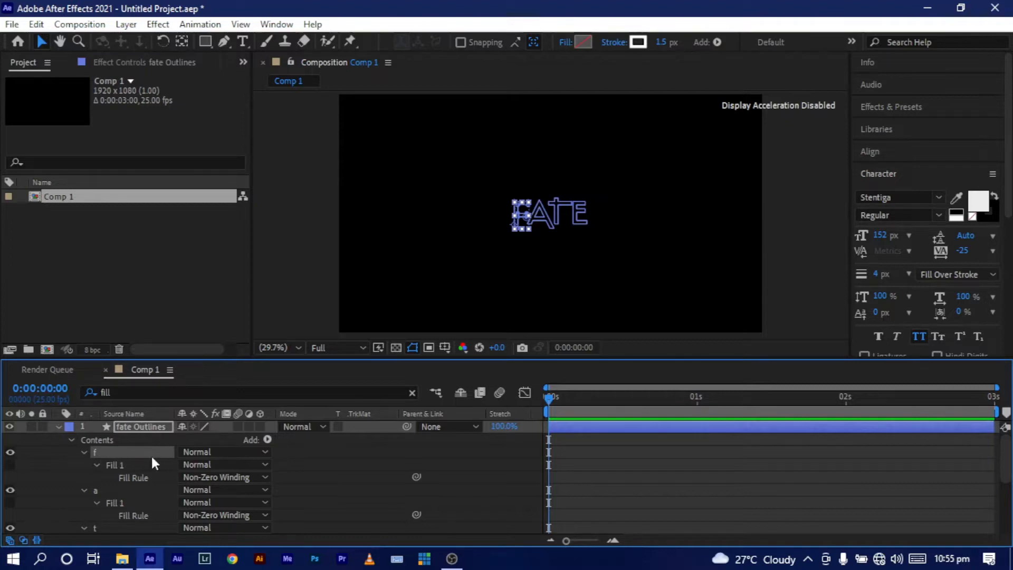
{"action": "scroll", "coordinate": [530, 223], "scroll_direction": "up", "scroll_amount": 3}
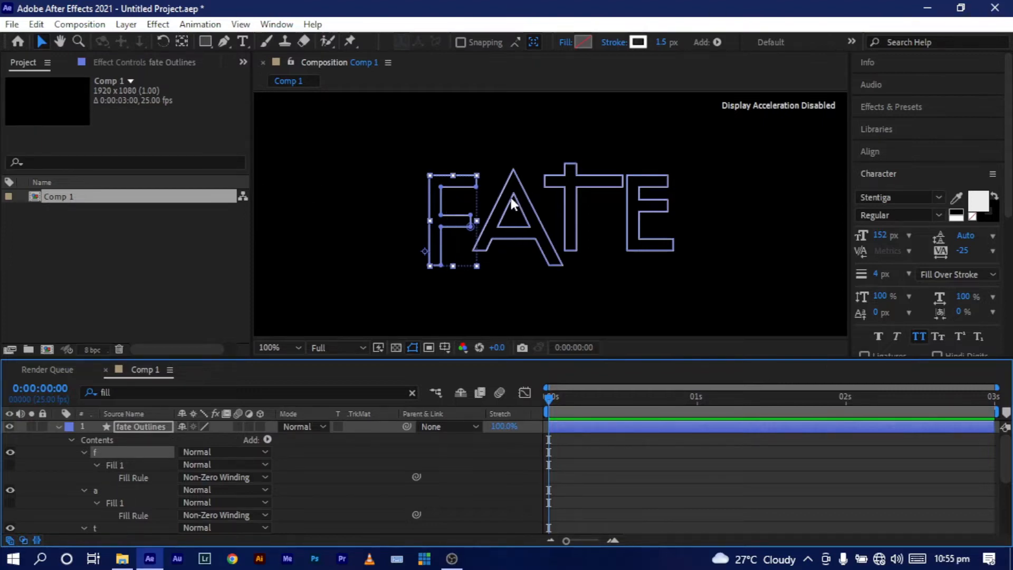
{"action": "scroll", "coordinate": [511, 201], "scroll_direction": "down", "scroll_amount": 4}
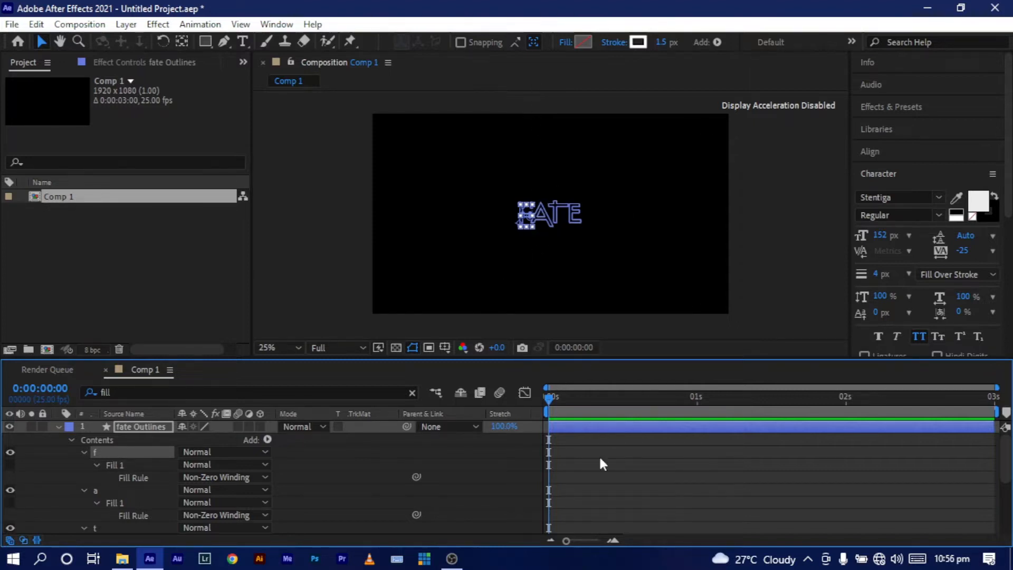
- Filter the timeline properties by "path" to list the letter paths of the fate Outlines layer
{"action": "left_click", "coordinate": [123, 391]}
{"action": "key", "text": "BackSpace"}
{"action": "key", "text": "BackSpace"}
{"action": "key", "text": "BackSpace"}
{"action": "key", "text": "BackSpace"}
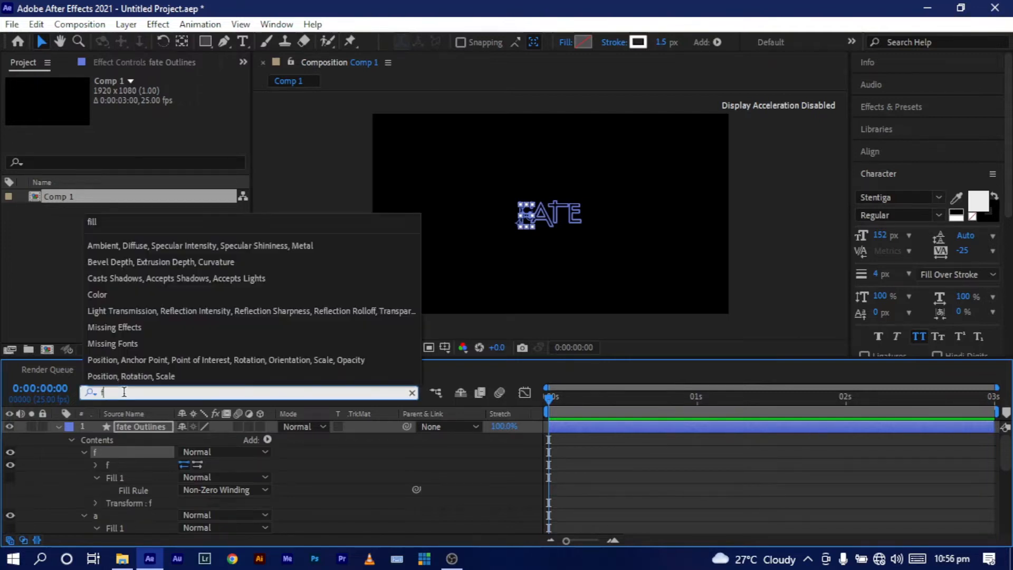
{"action": "type", "text": "path"}
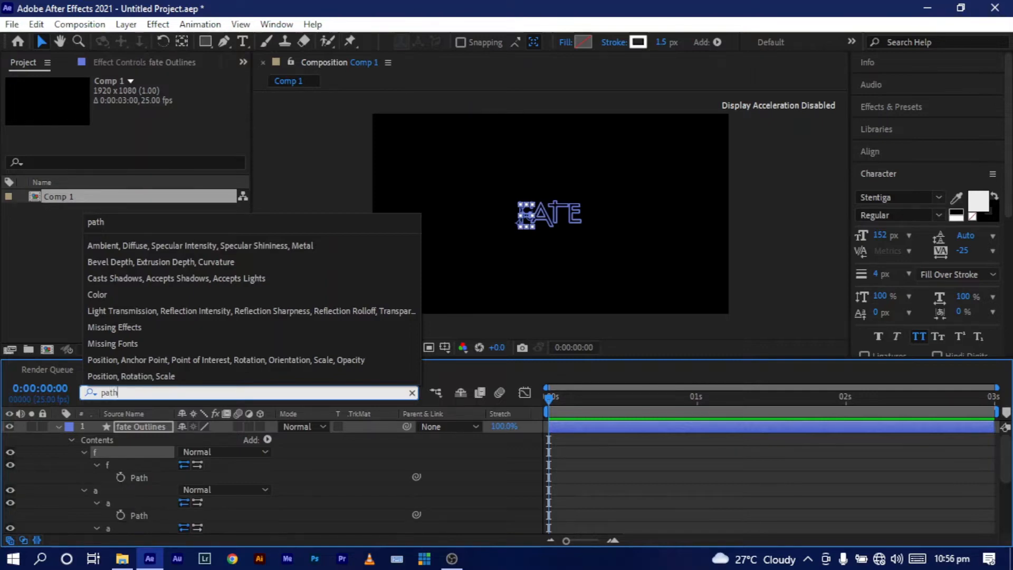
{"action": "key", "text": "Return"}
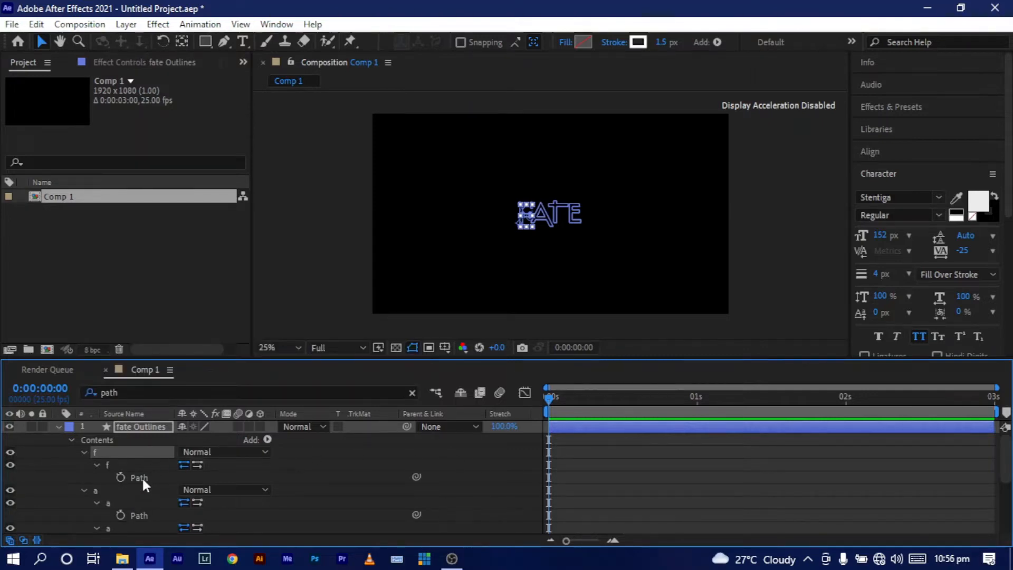
- Enable Path keyframing at 0:00:00:00 for every letter path in the fate Outlines layer, including both paths of the a
{"action": "left_click", "coordinate": [120, 477]}
{"action": "left_click", "coordinate": [121, 515]}
{"action": "scroll", "coordinate": [185, 514], "scroll_direction": "down", "scroll_amount": 1}
{"action": "left_click", "coordinate": [121, 502]}
{"action": "scroll", "coordinate": [188, 521], "scroll_direction": "down", "scroll_amount": 1}
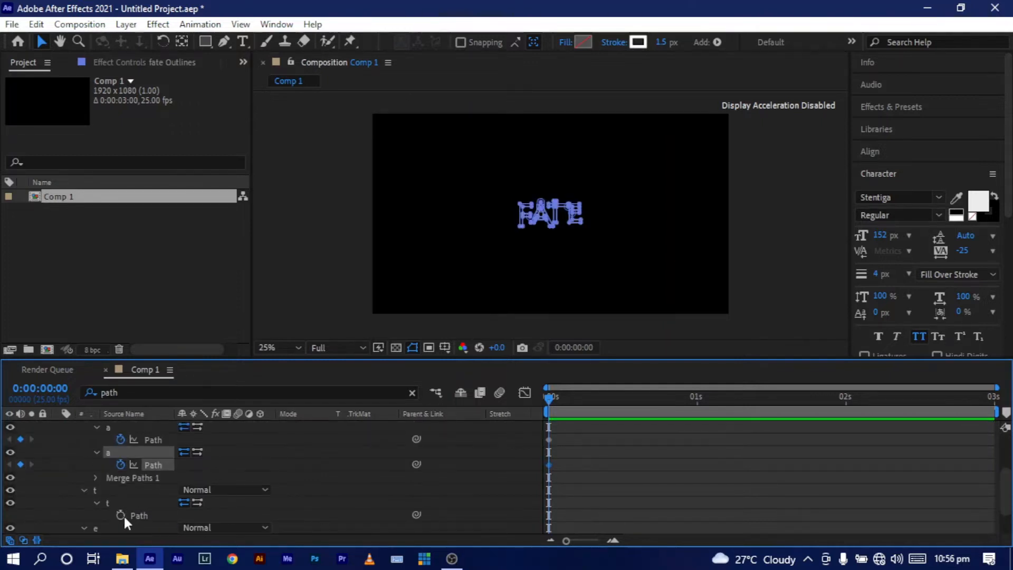
{"action": "left_click", "coordinate": [121, 515]}
{"action": "scroll", "coordinate": [150, 507], "scroll_direction": "down", "scroll_amount": 1}
{"action": "left_click", "coordinate": [121, 514]}
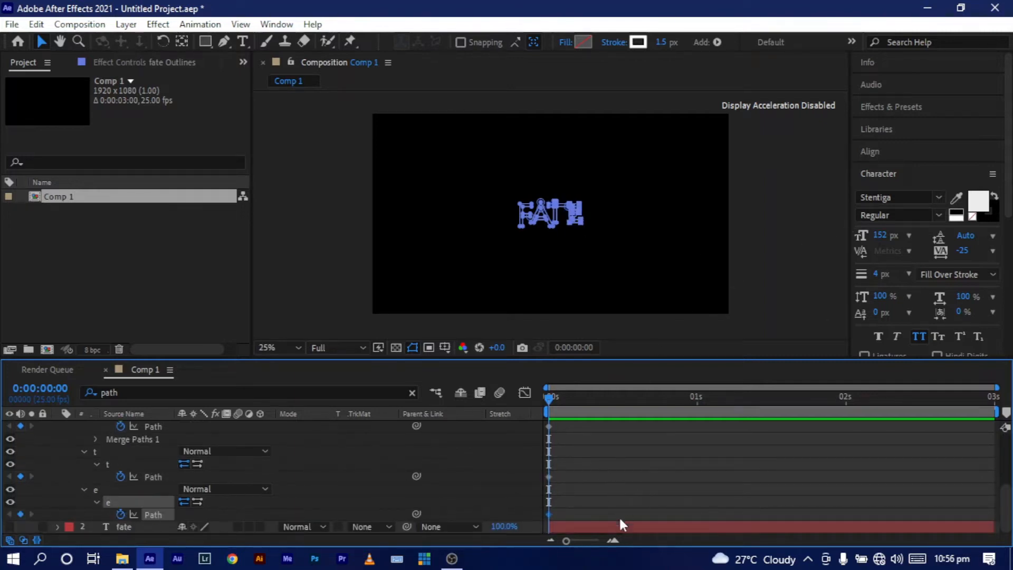
- Move the Path keyframes of all letters together to 0:00:01:00
{"action": "left_click_drag", "start_coordinate": [594, 523], "coordinate": [522, 460]}
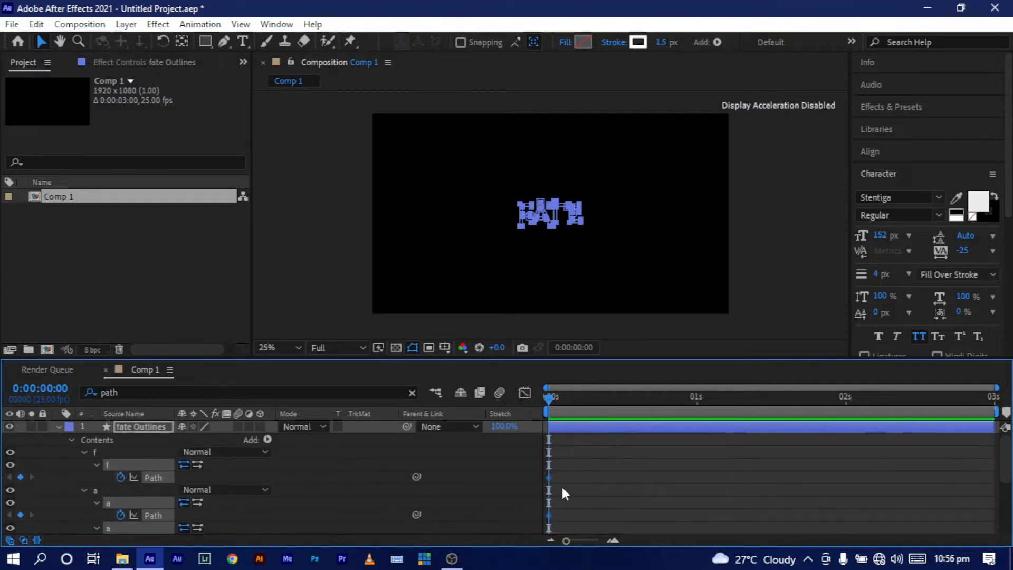
{"action": "left_click_drag", "start_coordinate": [995, 386], "coordinate": [865, 384]}
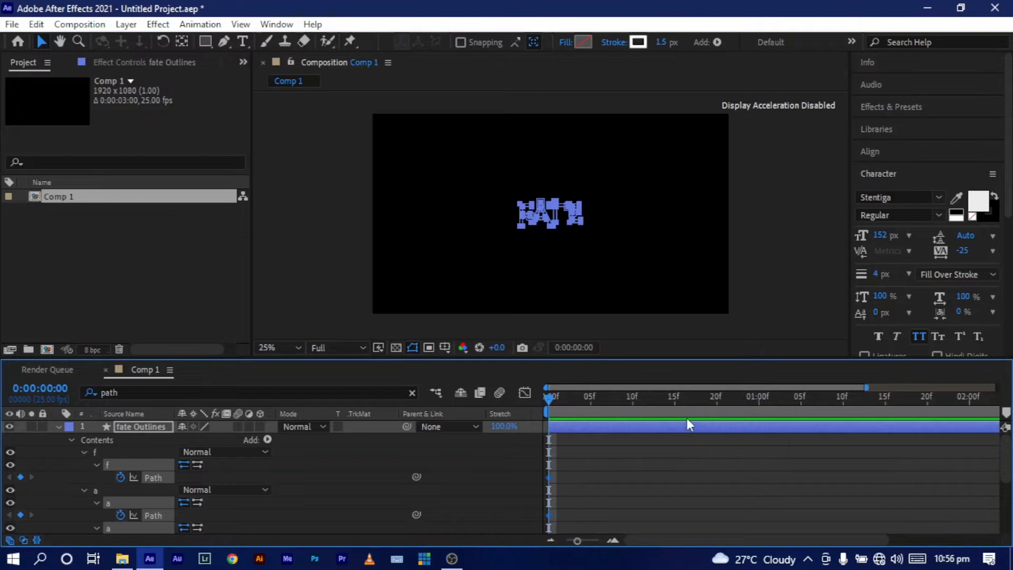
{"action": "left_click", "coordinate": [758, 399]}
{"action": "left_click_drag", "start_coordinate": [549, 476], "coordinate": [757, 489]}
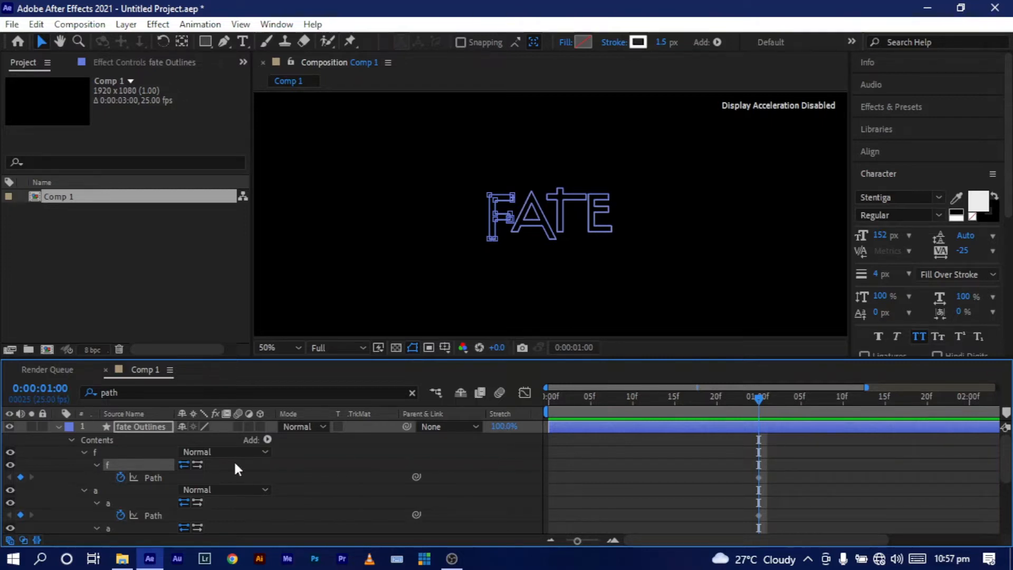
- At 0:00:00:23, select the points of the F's upper arm and stretch them straight up to near the frame's top edge
{"action": "left_click", "coordinate": [109, 451]}
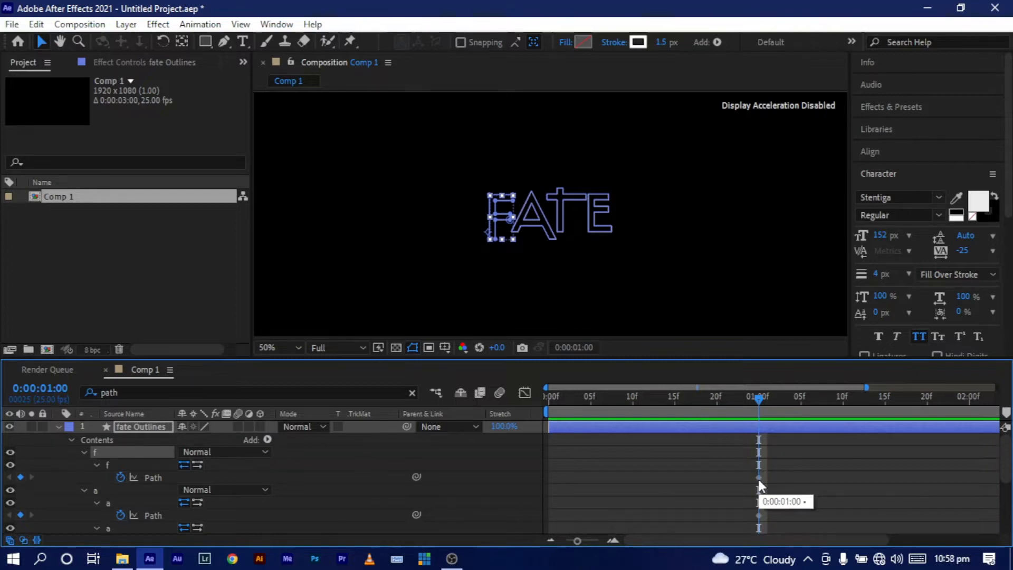
{"action": "key", "text": "Page_Up"}
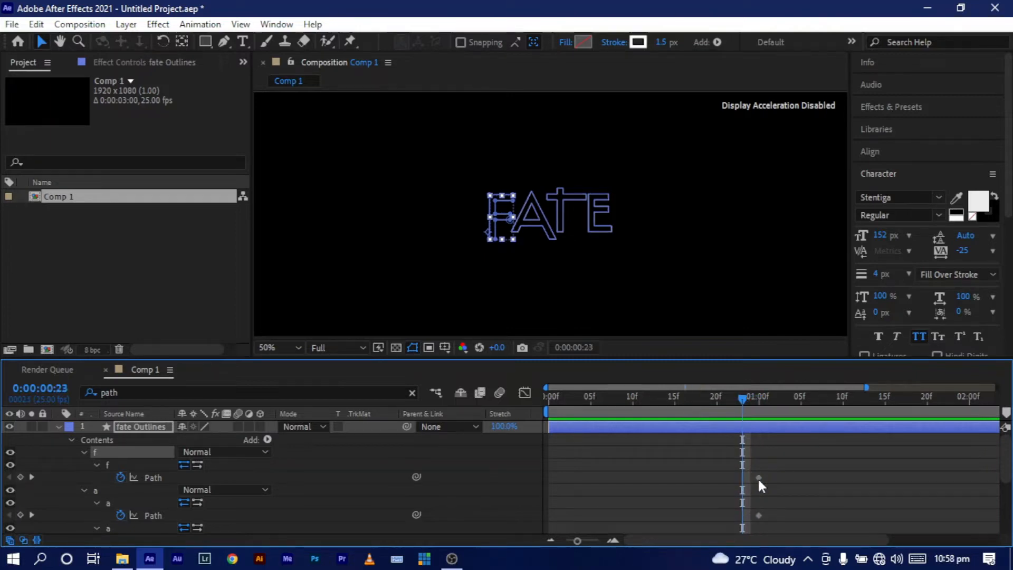
{"action": "left_click", "coordinate": [496, 175]}
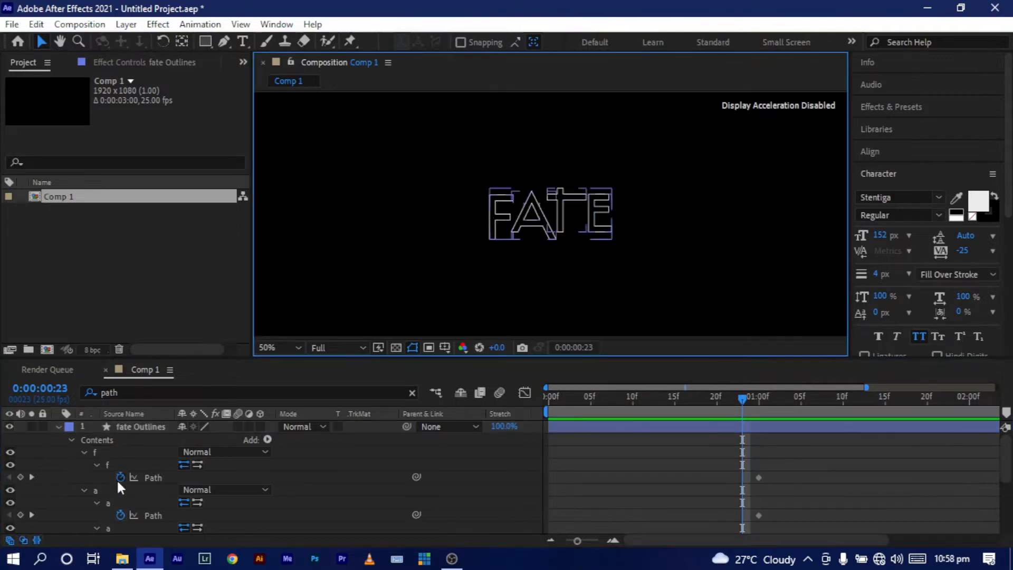
{"action": "left_click", "coordinate": [115, 464]}
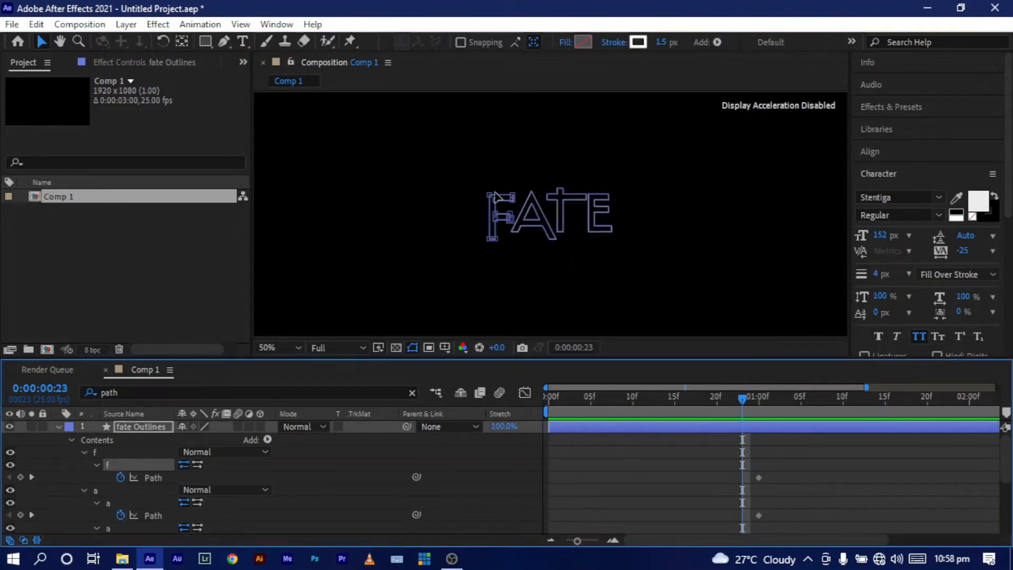
{"action": "left_click_drag", "start_coordinate": [475, 186], "coordinate": [521, 208]}
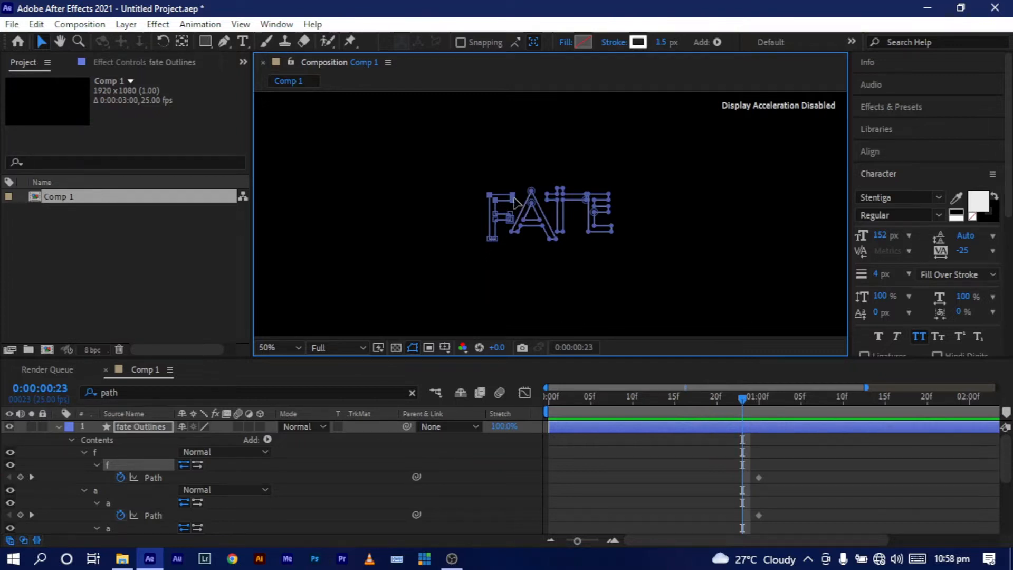
{"action": "left_click_drag", "start_coordinate": [516, 202], "coordinate": [434, 164]}
{"action": "key", "text": "ctrl+z"}
{"action": "left_click_drag", "start_coordinate": [513, 200], "coordinate": [520, 131]}
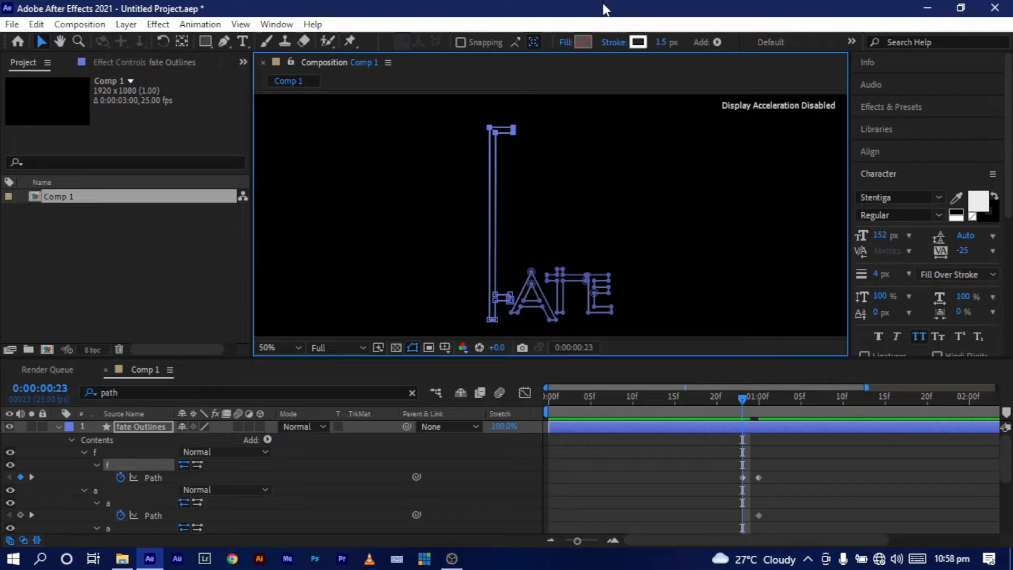
- Fit the composition in the viewer and lower the F's stretched upper arm to about halfway between the letters and the frame's top edge
{"action": "left_click", "coordinate": [297, 347]}
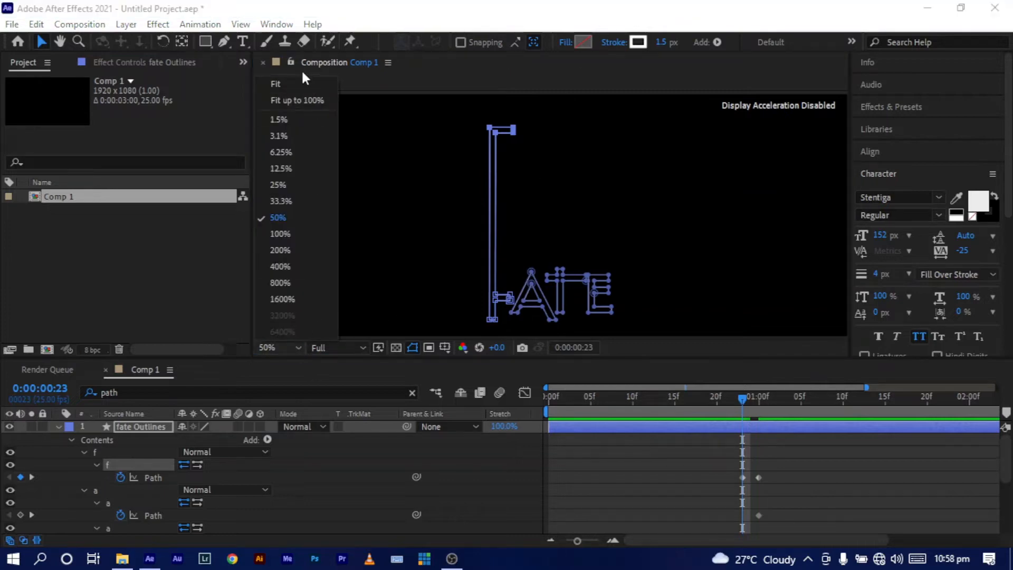
{"action": "left_click", "coordinate": [290, 83]}
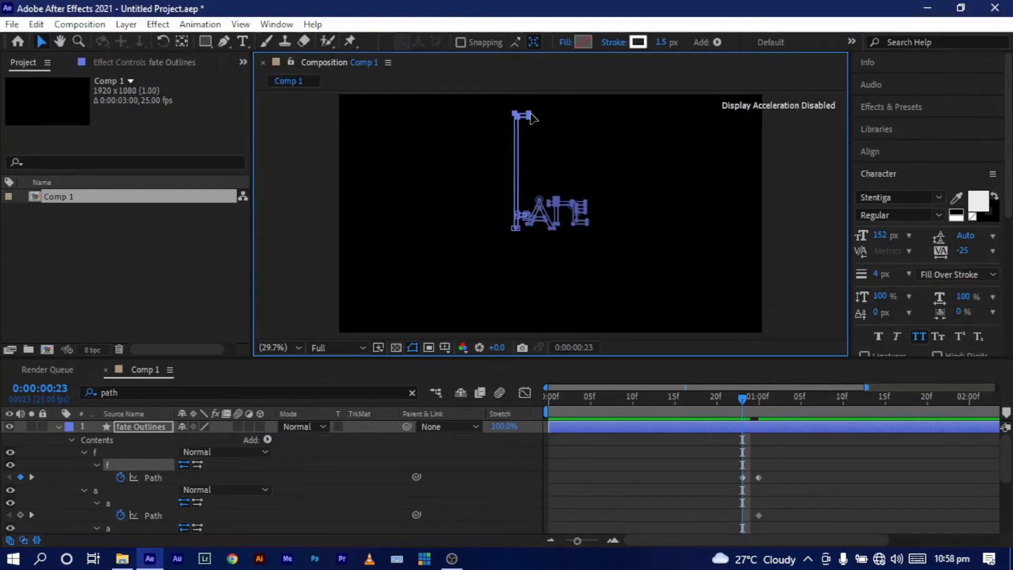
{"action": "left_click_drag", "start_coordinate": [529, 117], "coordinate": [532, 148]}
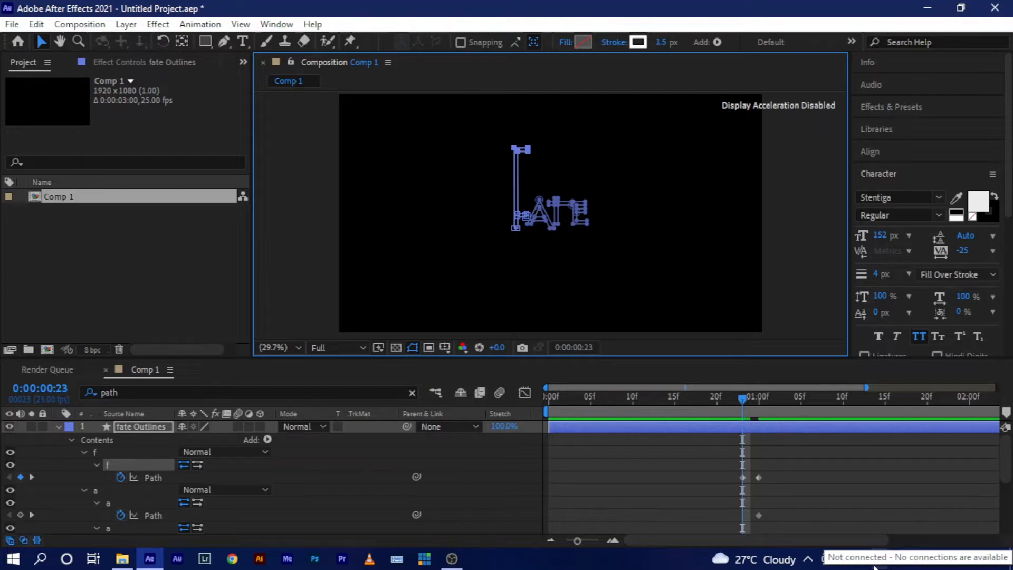
- At 0:00:00:21, raise the F's upper arm straight up until it is beyond the frame's top edge
{"action": "key", "text": "Page_Up"}
{"action": "key", "text": "Page_Up"}
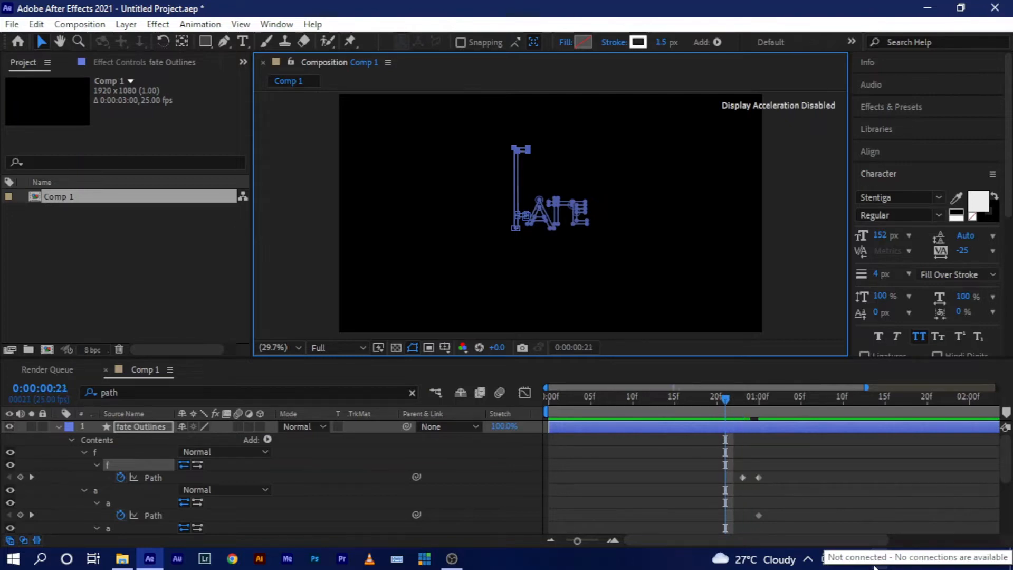
{"action": "left_click", "coordinate": [532, 155]}
{"action": "left_click_drag", "start_coordinate": [532, 155], "coordinate": [532, 83]}
{"action": "left_click", "coordinate": [506, 207]}
{"action": "scroll", "coordinate": [509, 208], "scroll_direction": "down", "scroll_amount": 1}
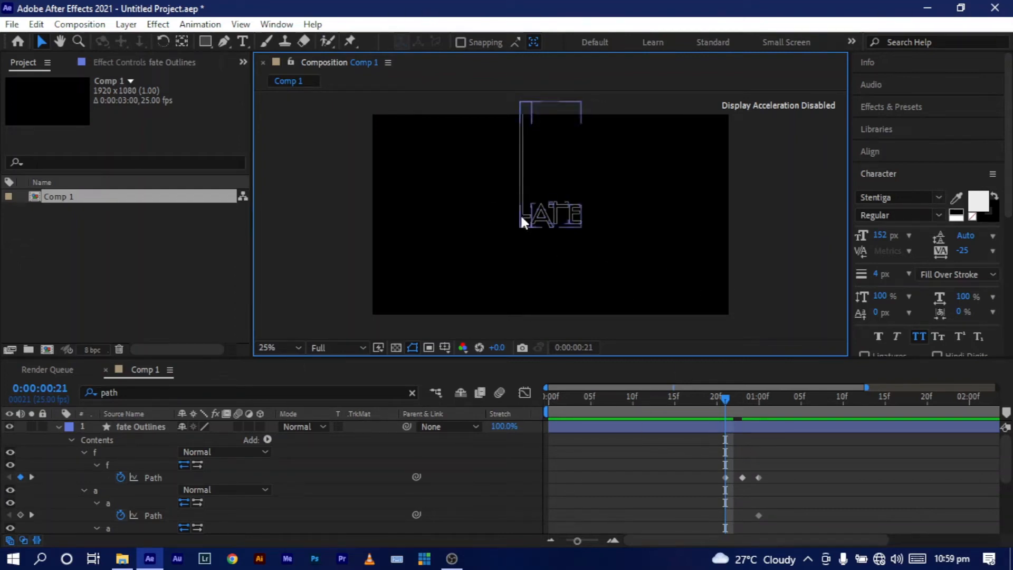
- At 0:00:00:19, select the points of the F's middle arm and raise them straight up to well above the other letters
{"action": "scroll", "coordinate": [521, 214], "scroll_direction": "up", "scroll_amount": 4}
{"action": "scroll", "coordinate": [441, 242], "scroll_direction": "up", "scroll_amount": 2}
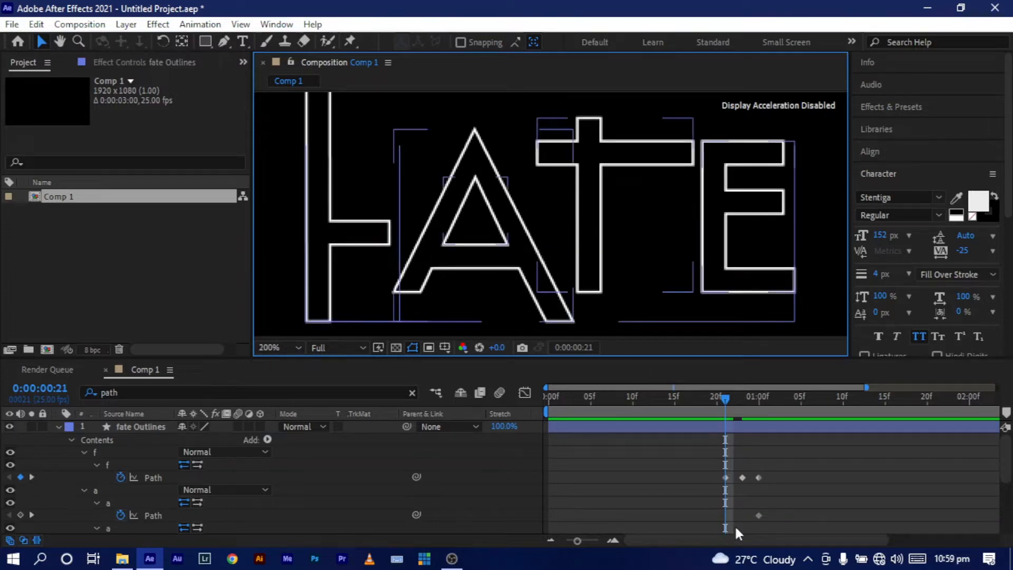
{"action": "key", "text": "Page_Up"}
{"action": "key", "text": "Page_Up"}
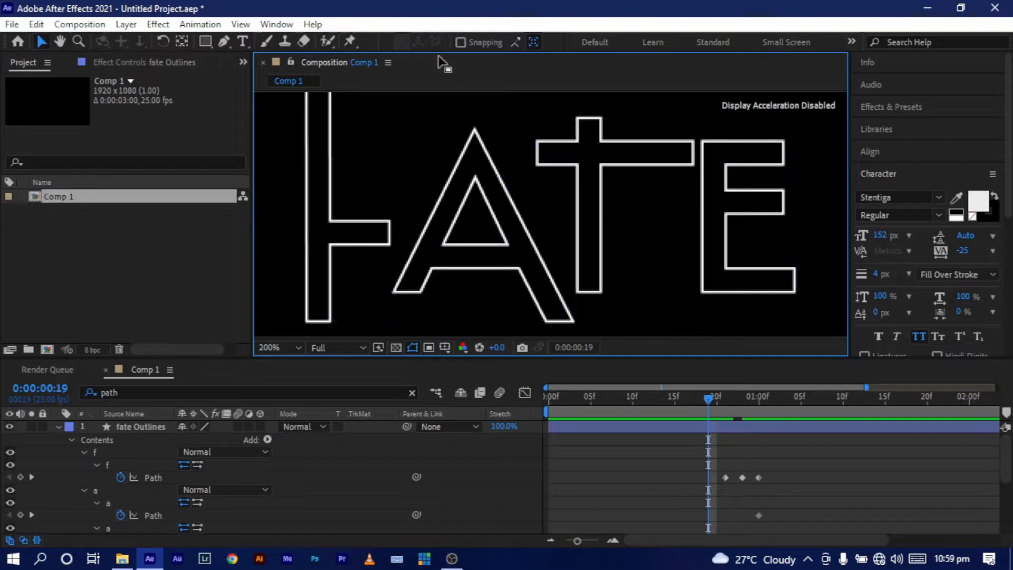
{"action": "left_click", "coordinate": [309, 222]}
{"action": "mouse_move", "coordinate": [117, 458]}
{"action": "left_mouse_down"}
{"action": "mouse_move", "coordinate": [148, 466]}
{"action": "mouse_move", "coordinate": [294, 244]}
{"action": "mouse_move", "coordinate": [294, 204]}
{"action": "mouse_move", "coordinate": [294, 221]}
{"action": "mouse_move", "coordinate": [384, 249]}
{"action": "mouse_move", "coordinate": [402, 265]}
{"action": "mouse_move", "coordinate": [399, 255]}
{"action": "left_mouse_up"}
{"action": "left_click_drag", "start_coordinate": [293, 202], "coordinate": [395, 259]}
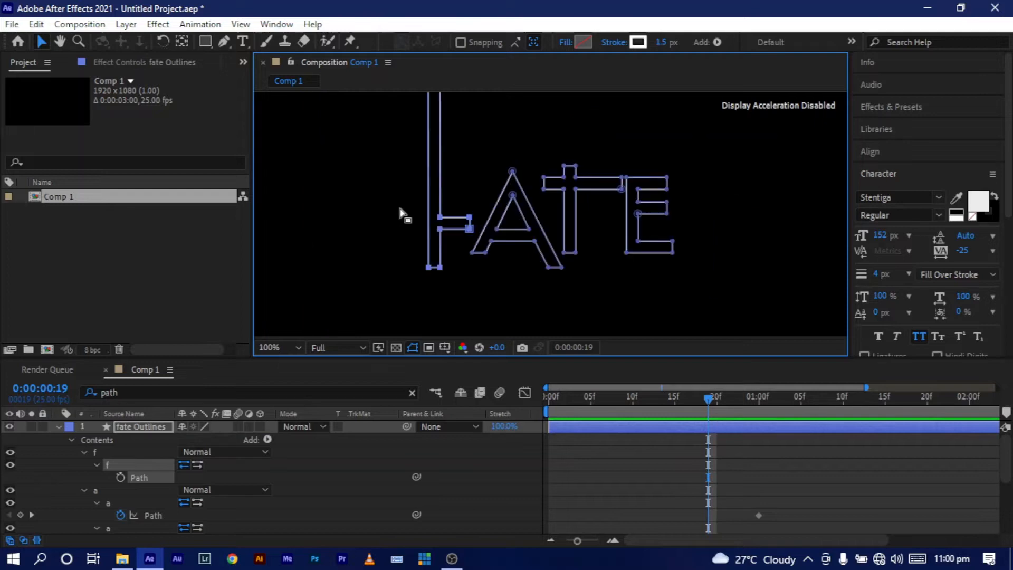
{"action": "scroll", "coordinate": [426, 234], "scroll_direction": "down", "scroll_amount": 1}
{"action": "scroll", "coordinate": [500, 235], "scroll_direction": "down", "scroll_amount": 1}
{"action": "scroll", "coordinate": [442, 228], "scroll_direction": "up", "scroll_amount": 1}
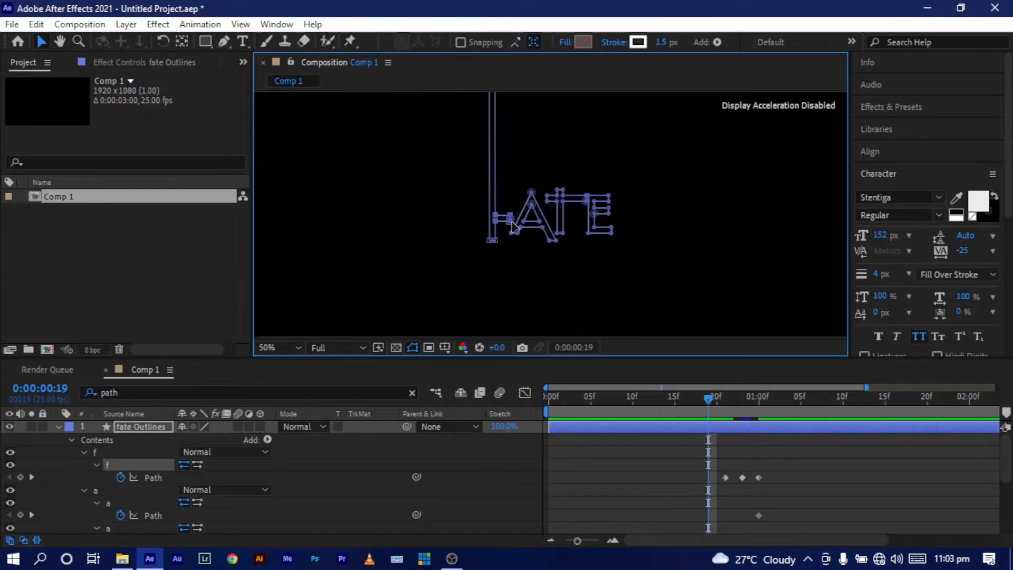
{"action": "left_click_drag", "start_coordinate": [511, 225], "coordinate": [511, 145]}
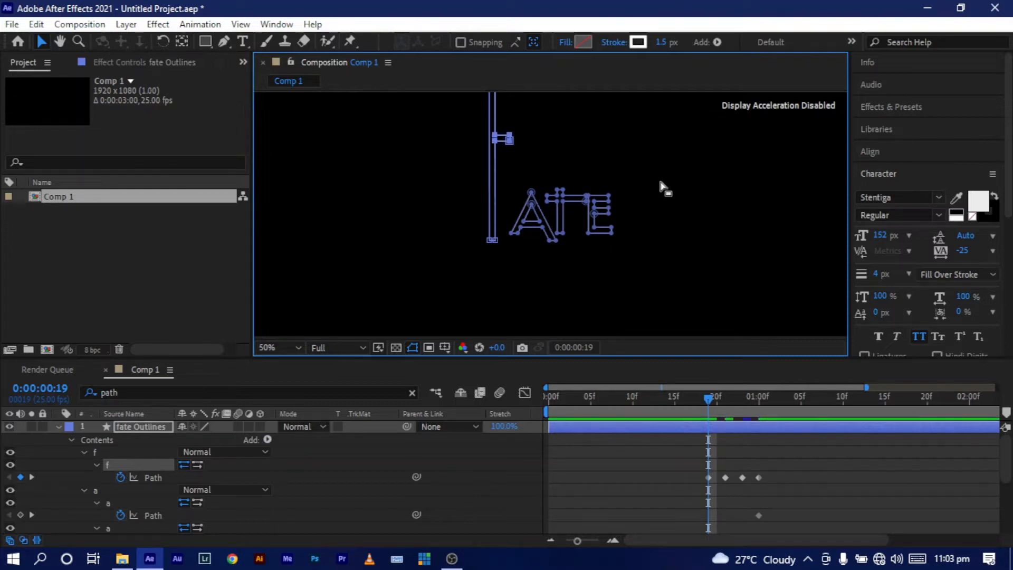
- At 0:00:00:17, raise the F's middle arm further until it is beyond the frame's top edge
{"action": "key", "text": "comma"}
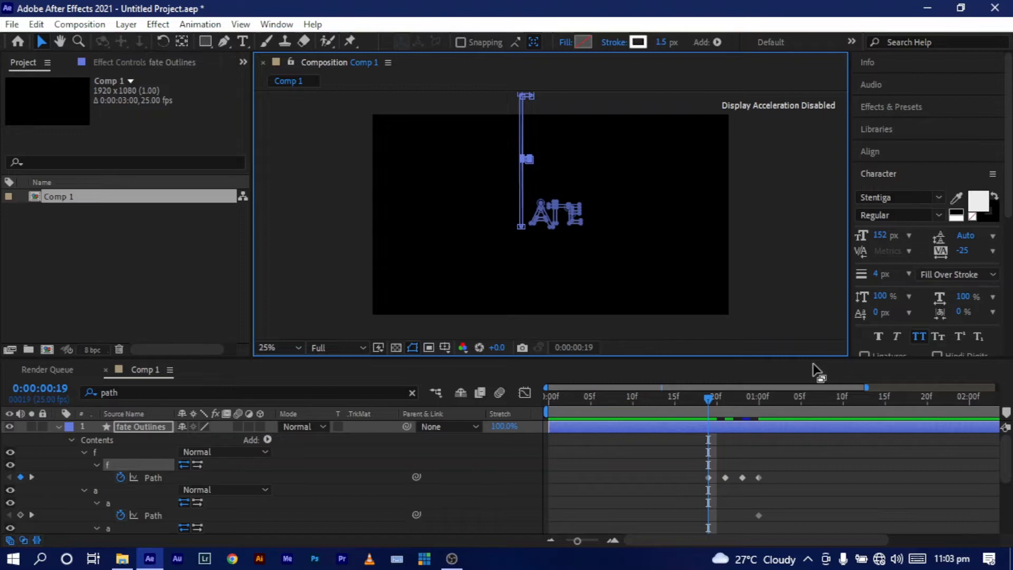
{"action": "key", "text": "Page_Up"}
{"action": "key", "text": "Page_Up"}
{"action": "left_click_drag", "start_coordinate": [530, 160], "coordinate": [529, 105]}
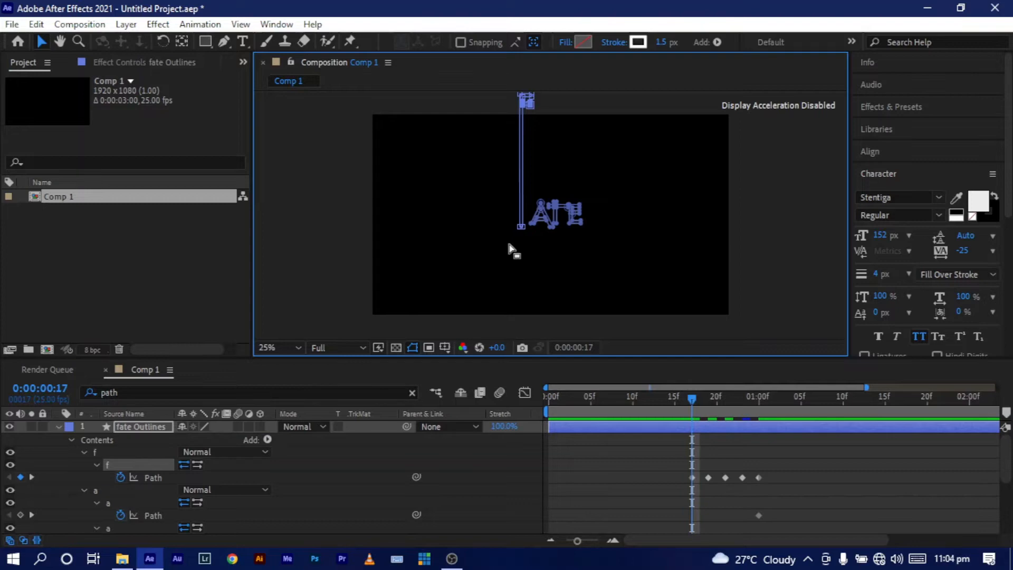
- At 0:00:00:15, raise the bottom points of the F's stem to about halfway up to the frame's top edge
{"action": "left_click", "coordinate": [522, 228]}
{"action": "key", "text": "Page_Up"}
{"action": "key", "text": "Page_Up"}
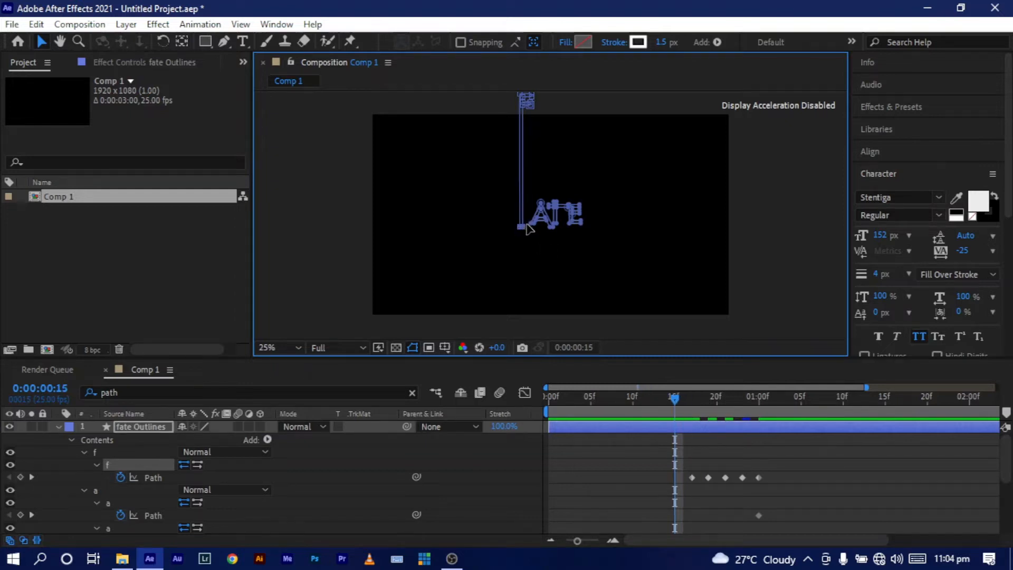
{"action": "left_click", "coordinate": [522, 228]}
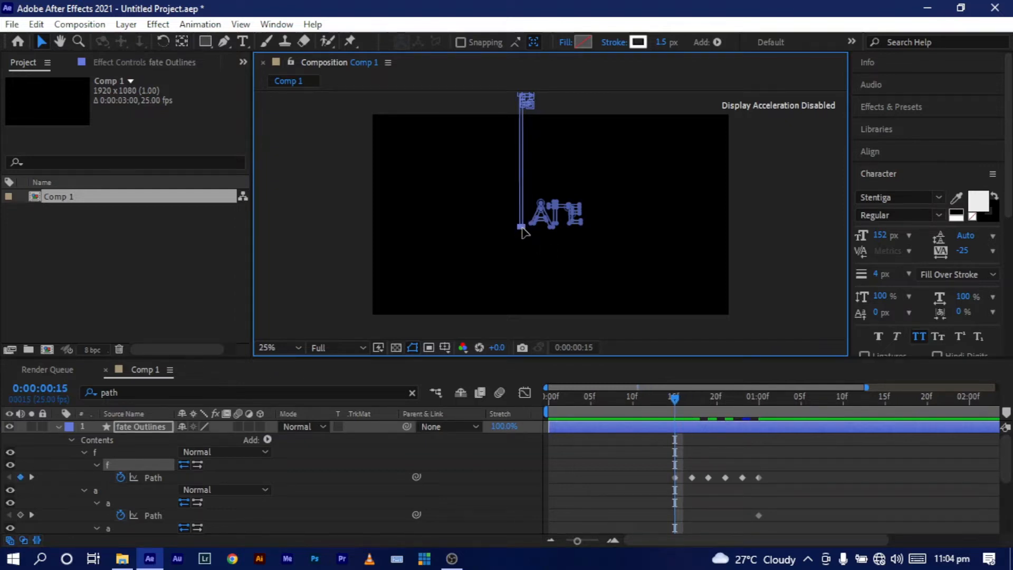
{"action": "left_click_drag", "start_coordinate": [522, 228], "coordinate": [526, 167]}
- At 0:00:00:13, raise the bottom points of the F's stem beyond the frame's top edge so the whole letter is off screen
{"action": "key", "text": "Page_Up"}
{"action": "key", "text": "Page_Up"}
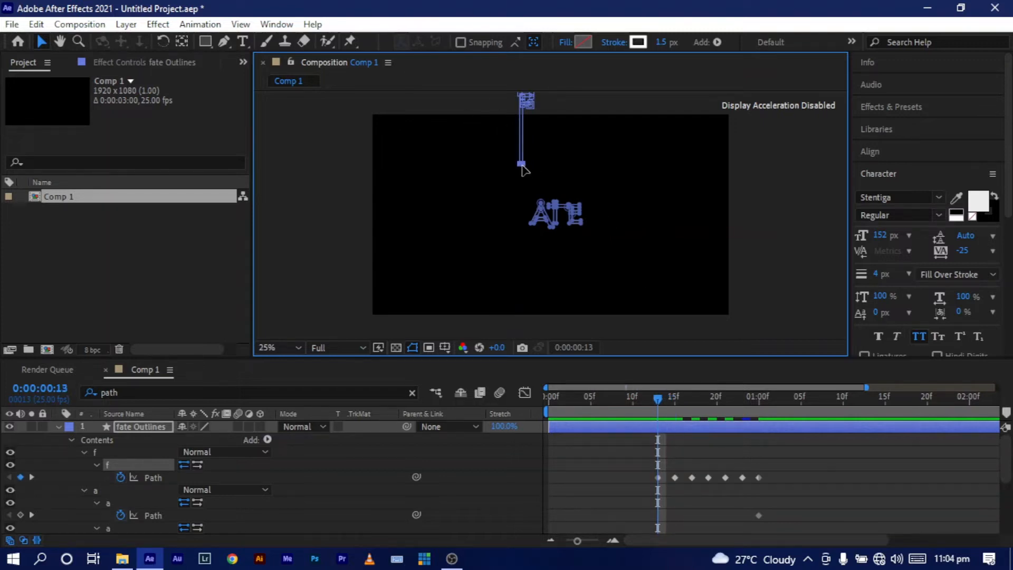
{"action": "left_click_drag", "start_coordinate": [522, 165], "coordinate": [529, 115]}
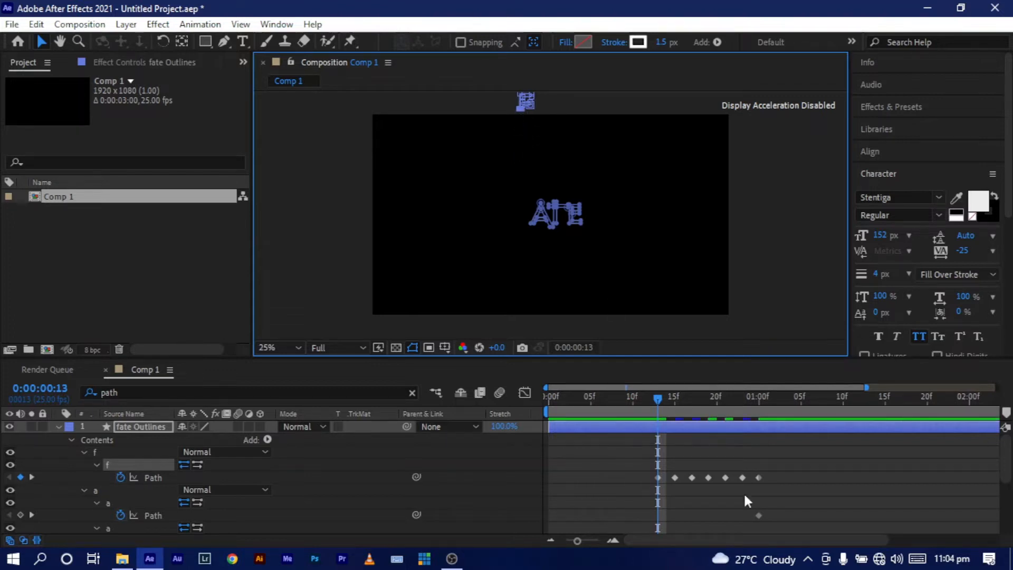
- Shift all Path keyframes of the letter f so that they start at 0:00:00:00, and preview the animation from the beginning
{"action": "left_click_drag", "start_coordinate": [772, 494], "coordinate": [648, 443]}
{"action": "key", "text": "space"}
{"action": "key", "text": "space"}
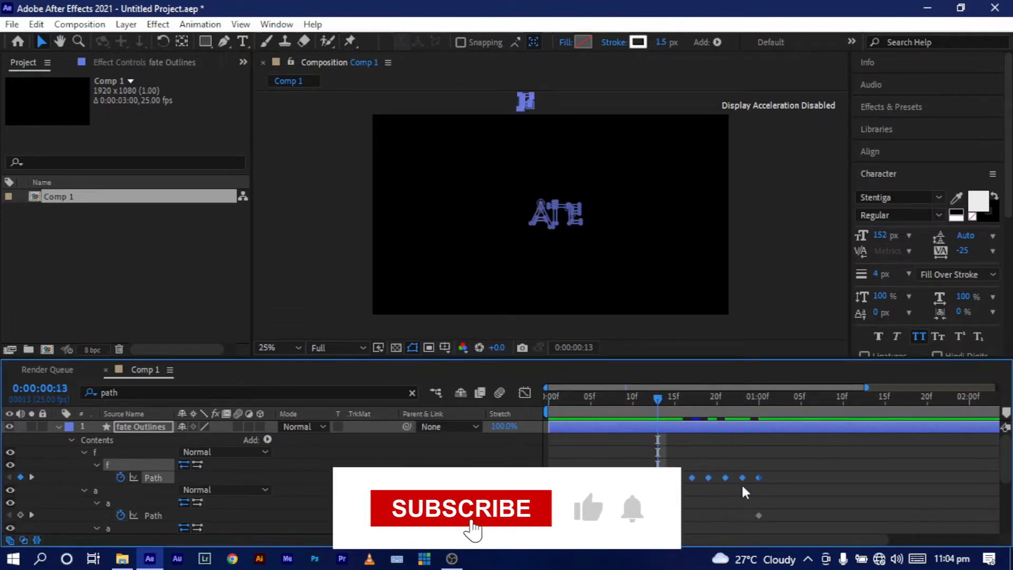
{"action": "left_click_drag", "start_coordinate": [797, 467], "coordinate": [546, 485]}
{"action": "left_click_drag", "start_coordinate": [559, 395], "coordinate": [490, 381]}
{"action": "key", "text": "space"}
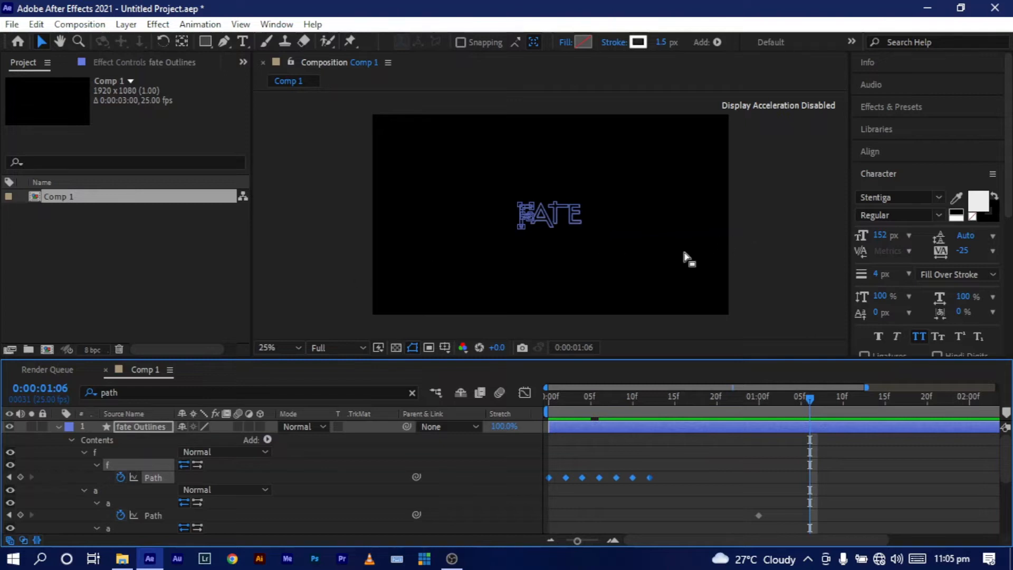
- Add an extra path point beside the apex of the A's inner triangle, nudge it onto the apex, and repeat for the outer outline
{"action": "scroll", "coordinate": [555, 236], "scroll_direction": "up", "scroll_amount": 4}
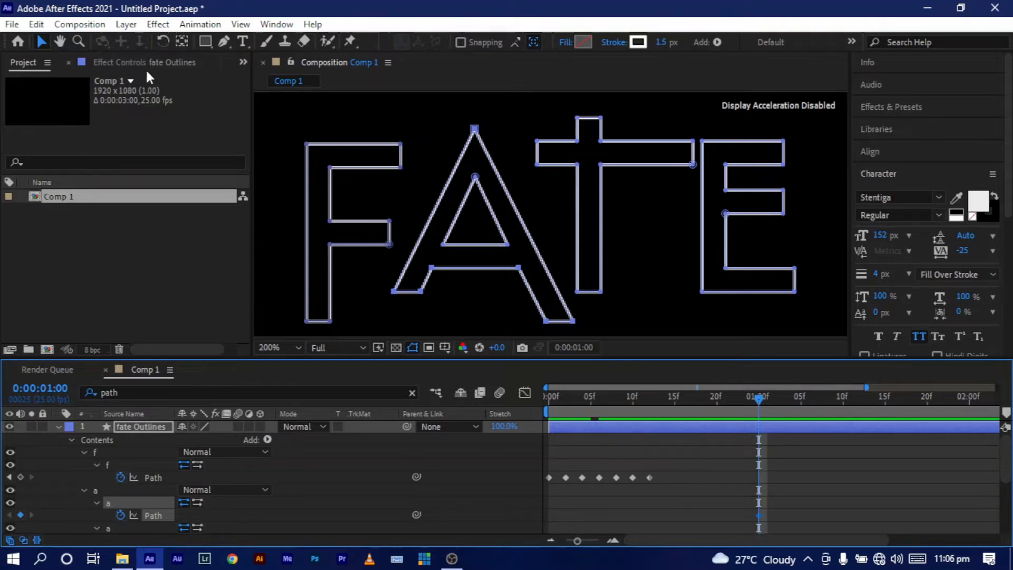
{"action": "left_click", "coordinate": [222, 44]}
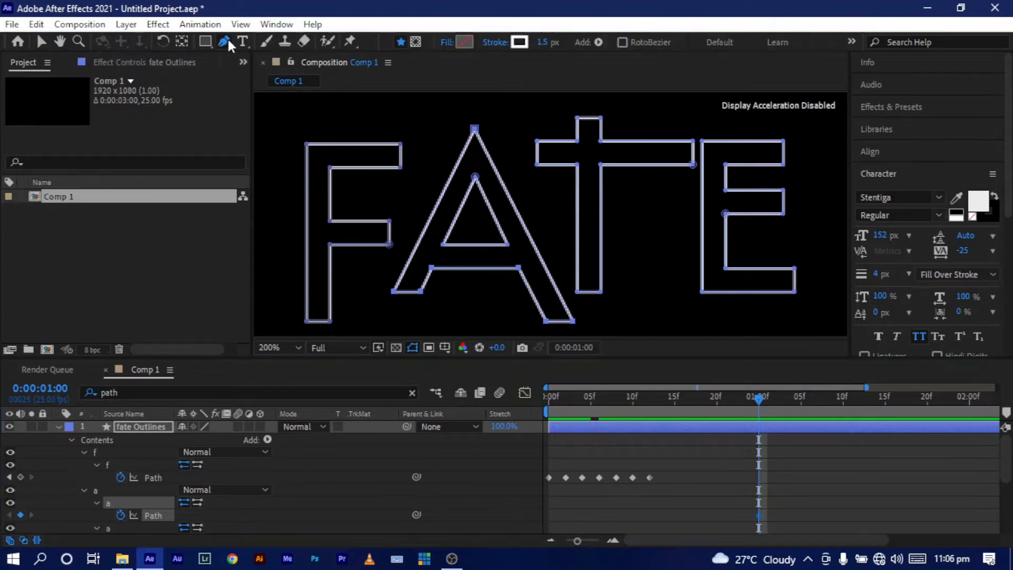
{"action": "left_click", "coordinate": [475, 179]}
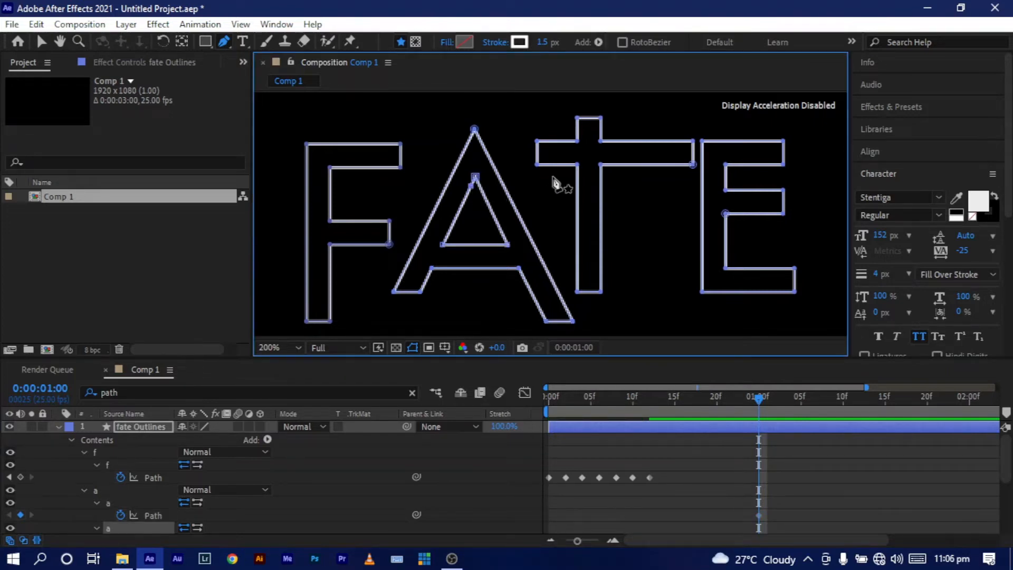
{"action": "key", "text": "Down"}
{"action": "key", "text": "Down"}
{"action": "key", "text": "Down"}
{"action": "key", "text": "Down"}
{"action": "key", "text": "Down"}
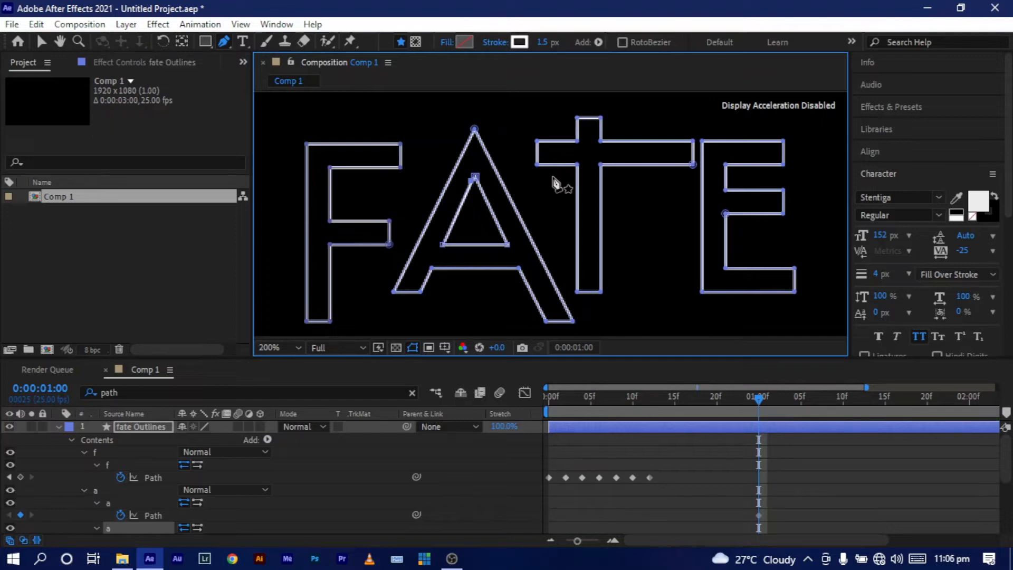
{"action": "key", "text": "Down"}
{"action": "key", "text": "Down"}
{"action": "key", "text": "Down"}
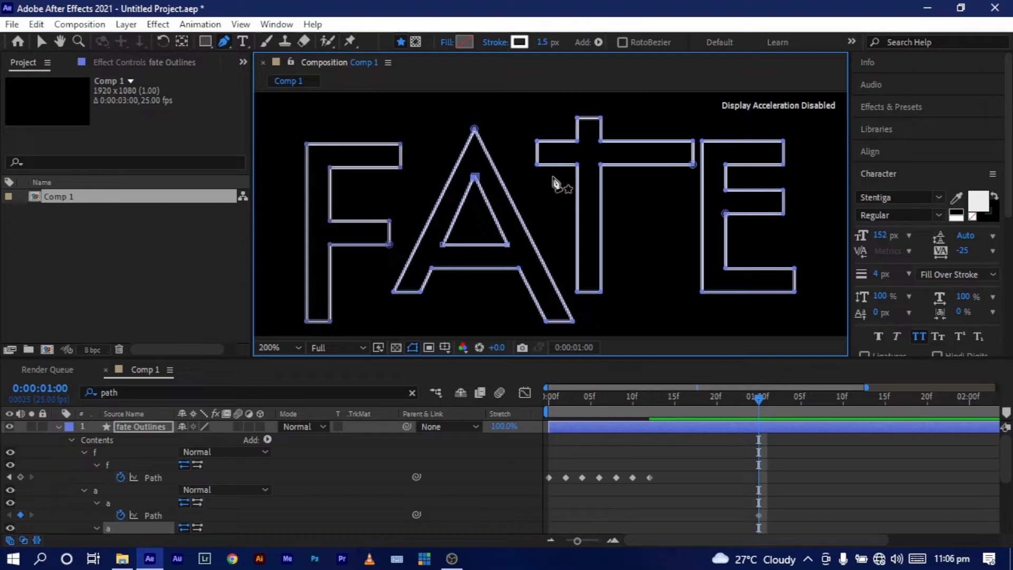
{"action": "left_click", "coordinate": [469, 140]}
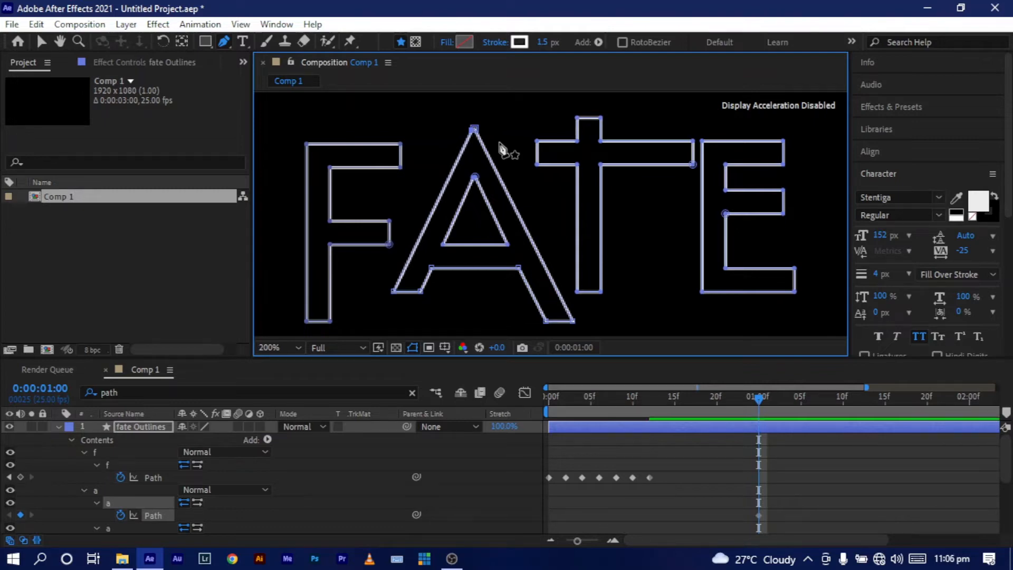
- Select the added left-hand apex points on both the inner and outer paths of the A
{"action": "key", "text": "period"}
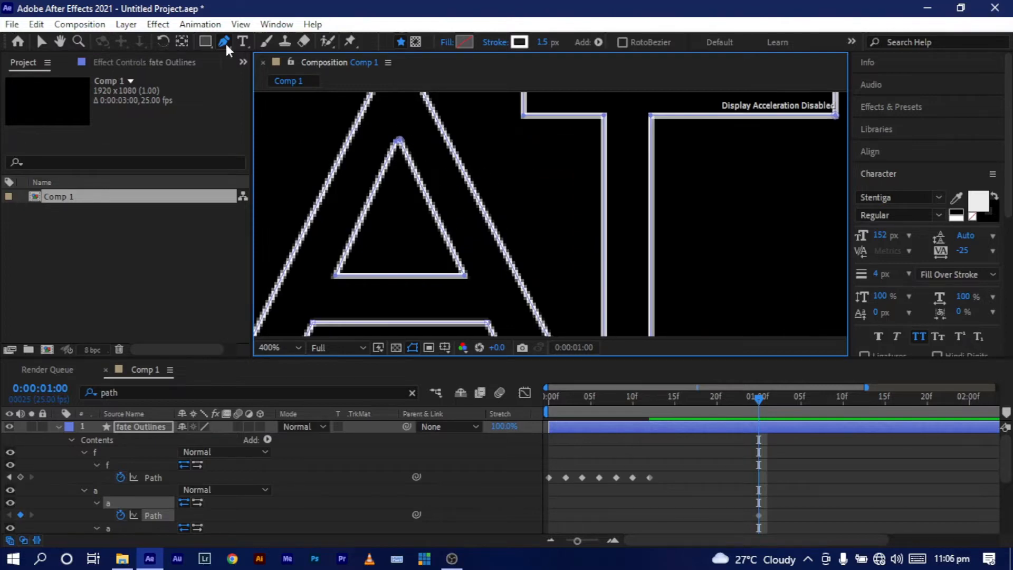
{"action": "left_click", "coordinate": [40, 42]}
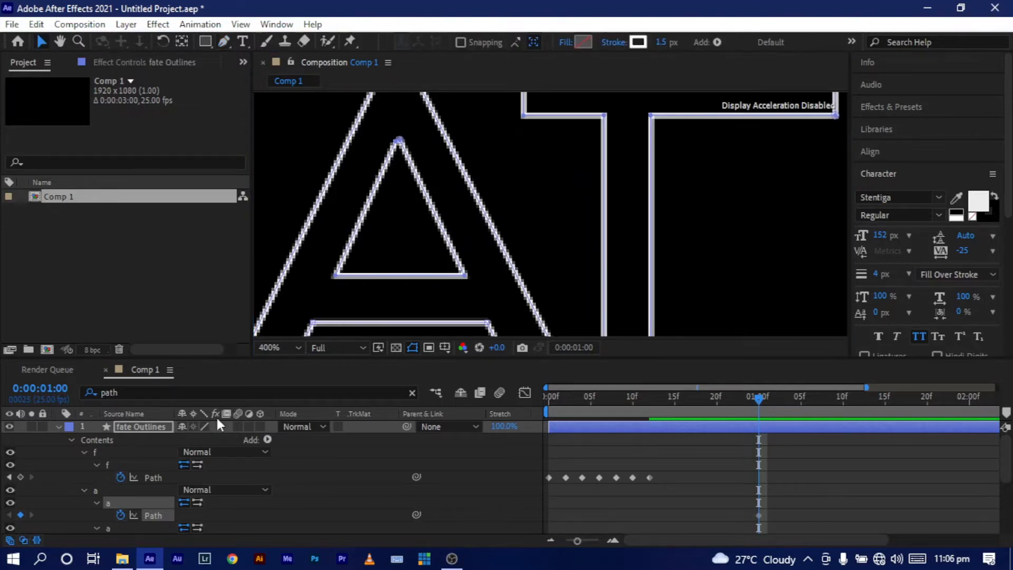
{"action": "left_click", "coordinate": [121, 494]}
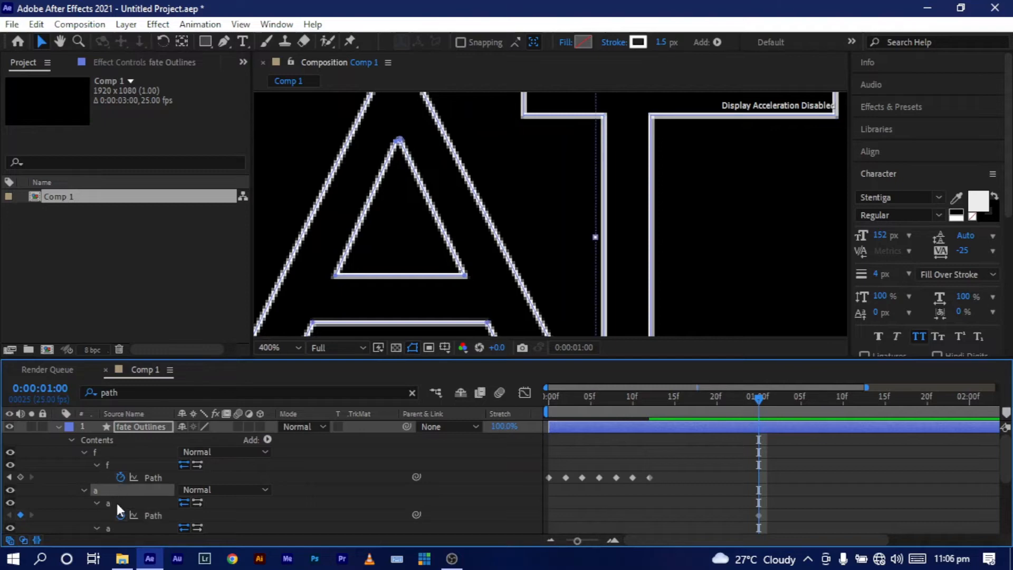
{"action": "left_click", "coordinate": [117, 502]}
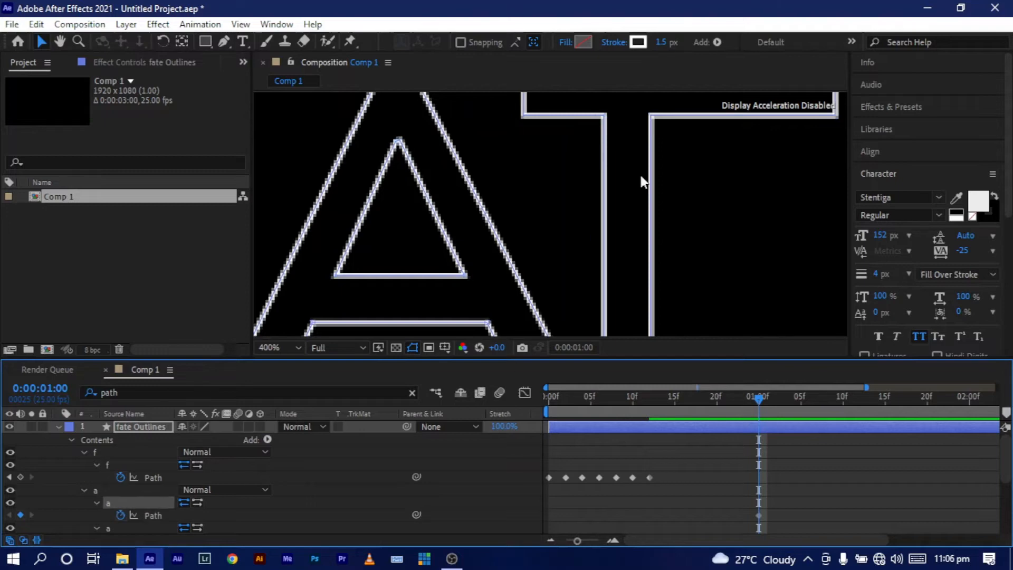
{"action": "left_click", "coordinate": [390, 159]}
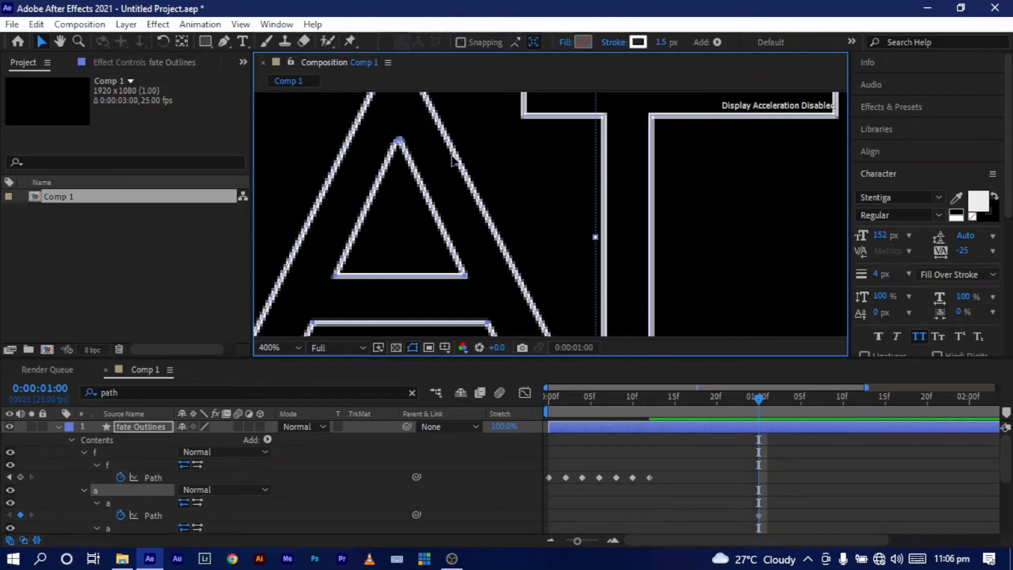
{"action": "key", "text": "h"}
{"action": "left_click_drag", "start_coordinate": [430, 161], "coordinate": [534, 233]}
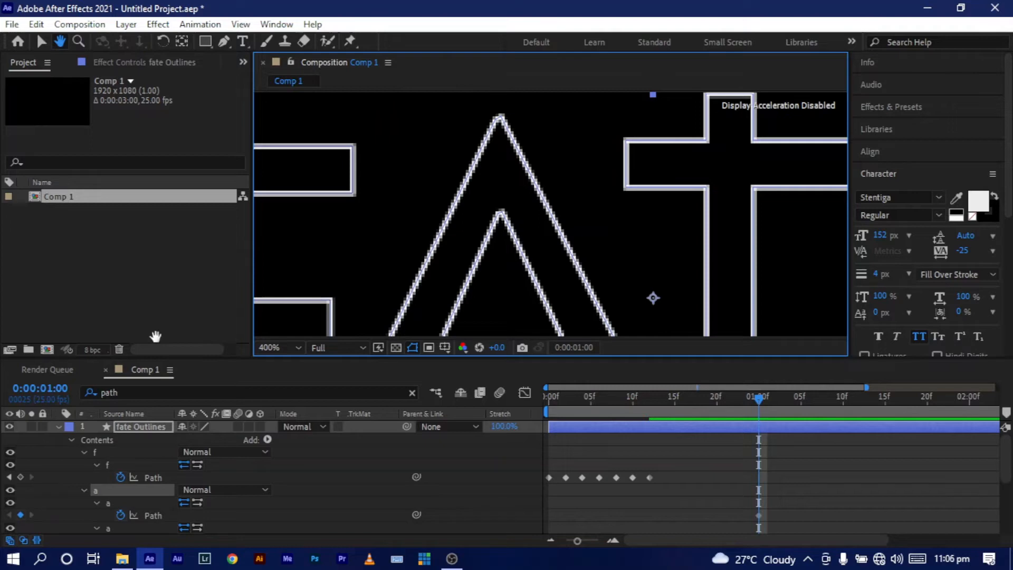
{"action": "left_click", "coordinate": [40, 42]}
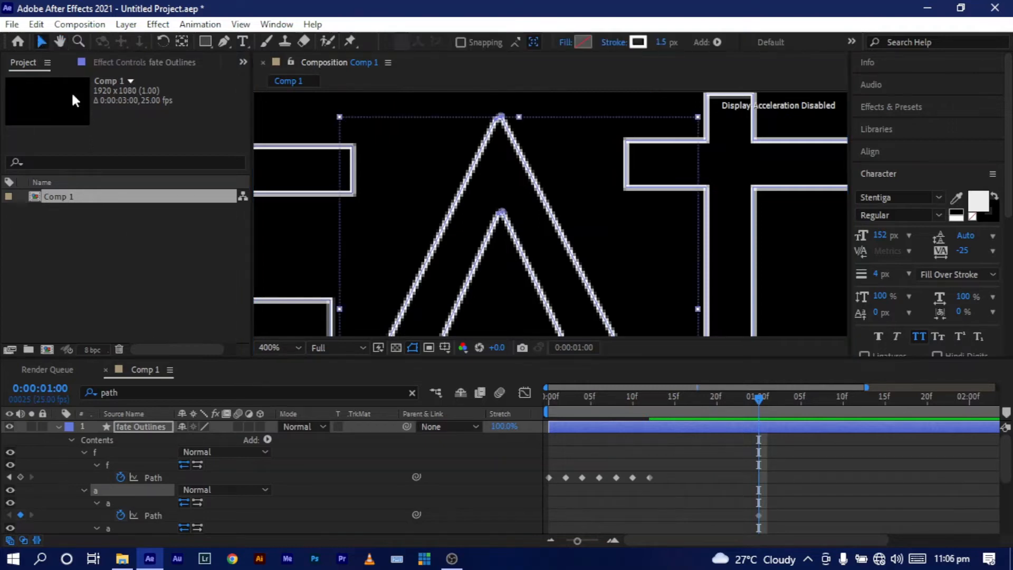
{"action": "left_click", "coordinate": [128, 501]}
{"action": "left_click", "coordinate": [494, 217]}
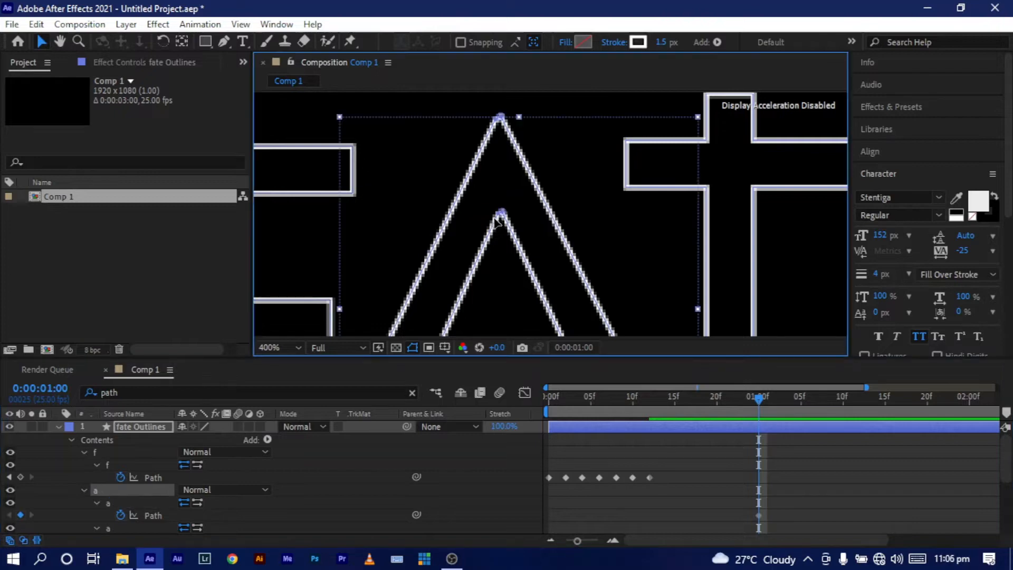
{"action": "left_click", "coordinate": [500, 217]}
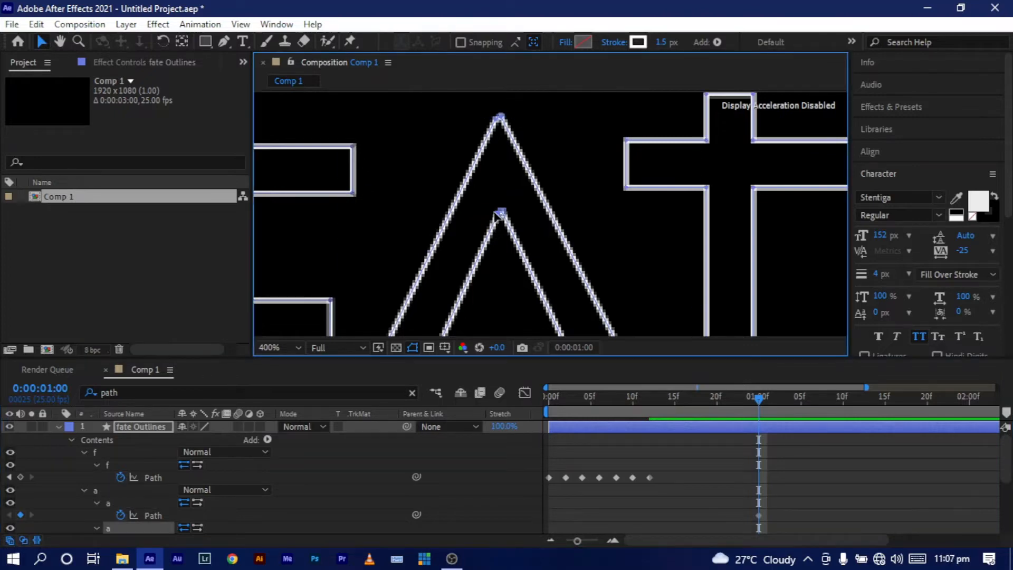
{"action": "left_click", "coordinate": [498, 118]}
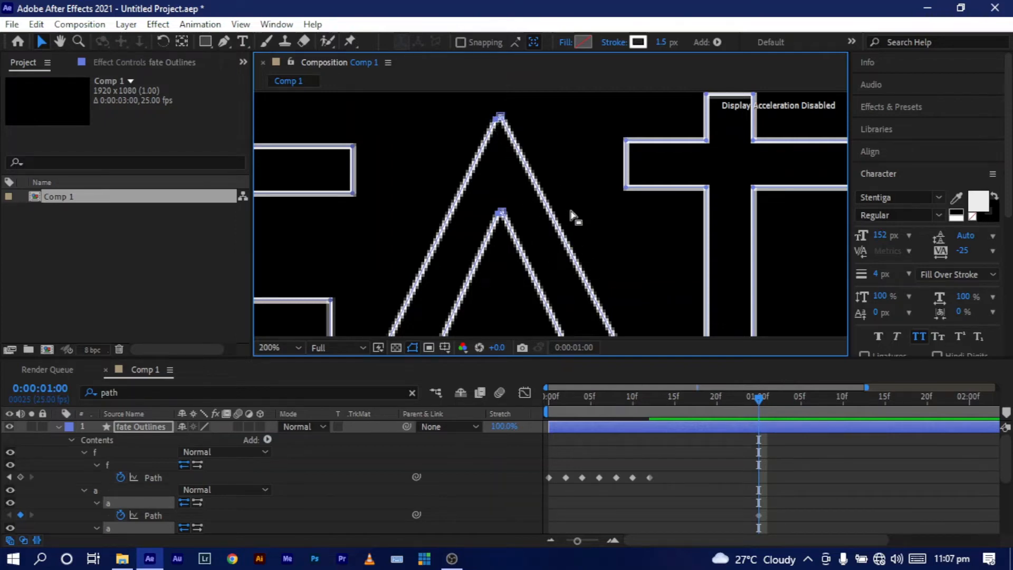
- Add the A's remaining left-side points to the selection and, at 0:00:00:23, stretch them just over halfway to the frame's left edge
{"action": "scroll", "coordinate": [572, 213], "scroll_direction": "down", "scroll_amount": 10}
{"action": "scroll", "coordinate": [570, 219], "scroll_direction": "up", "scroll_amount": 10}
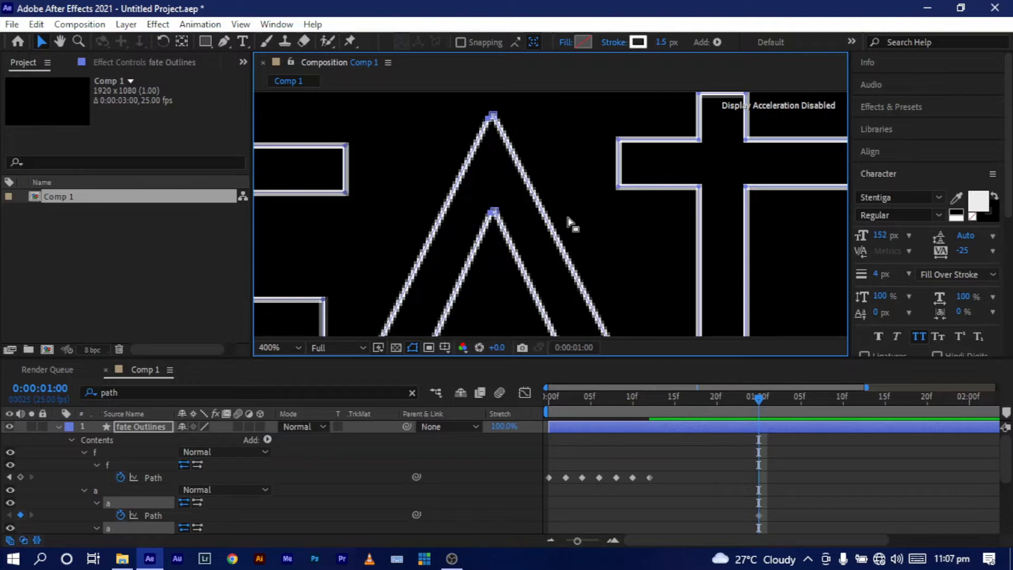
{"action": "scroll", "coordinate": [568, 217], "scroll_direction": "down", "scroll_amount": 2}
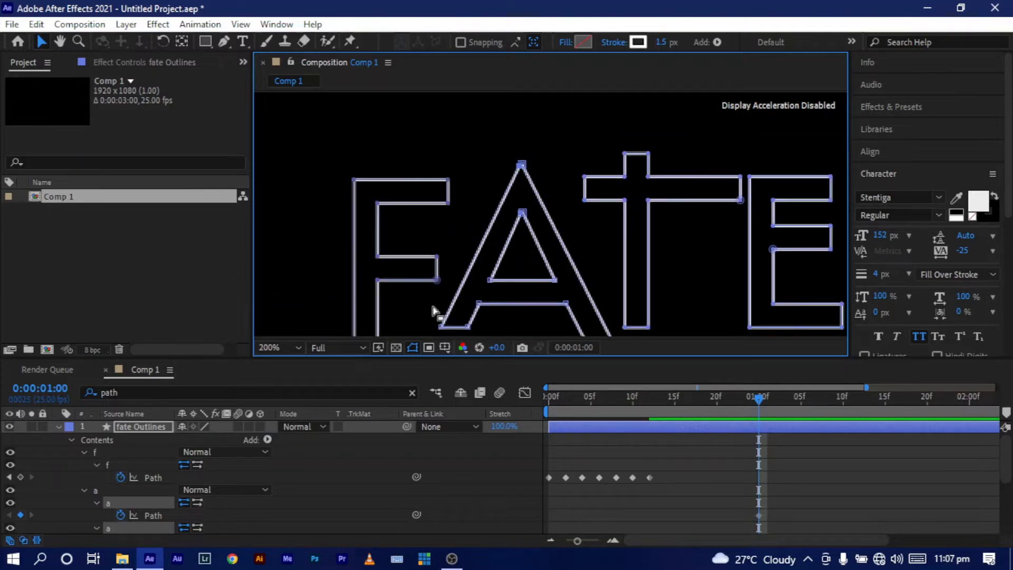
{"action": "left_click_drag", "start_coordinate": [425, 327], "coordinate": [498, 291]}
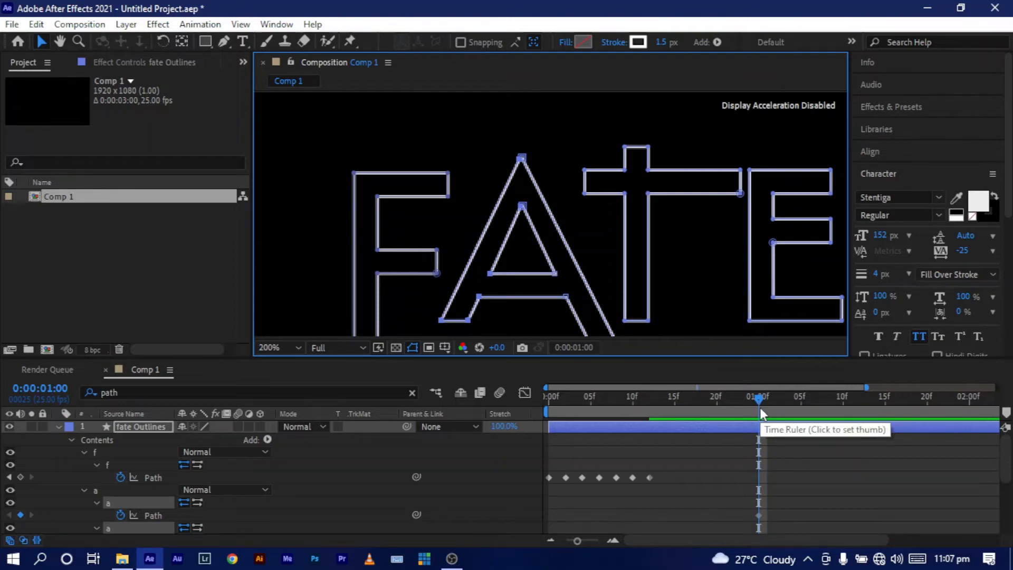
{"action": "key", "text": "Page_Up"}
{"action": "key", "text": "Page_Up"}
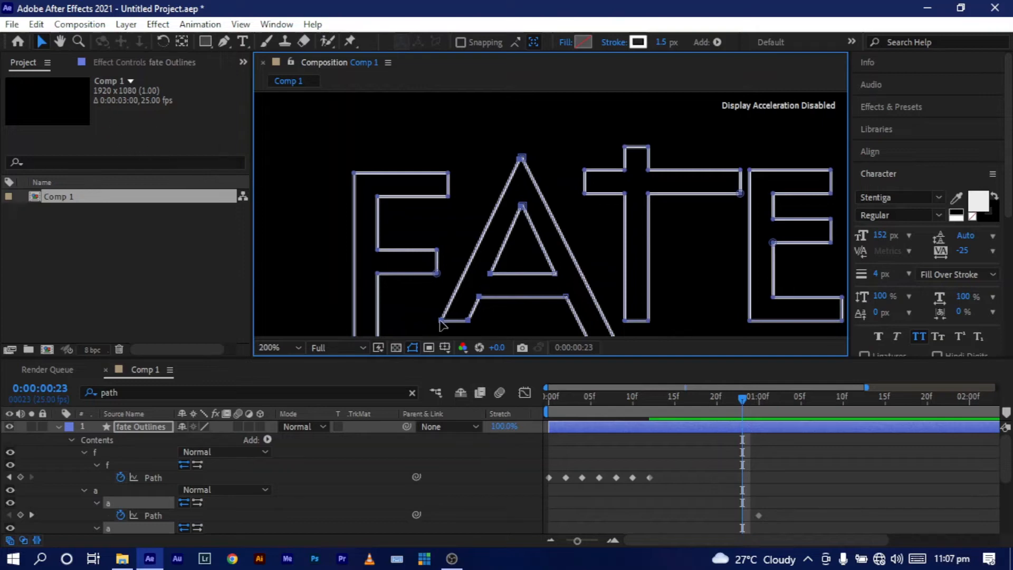
{"action": "left_click_drag", "start_coordinate": [441, 320], "coordinate": [154, 327]}
{"action": "left_click_drag", "start_coordinate": [75, 323], "coordinate": [76, 323]}
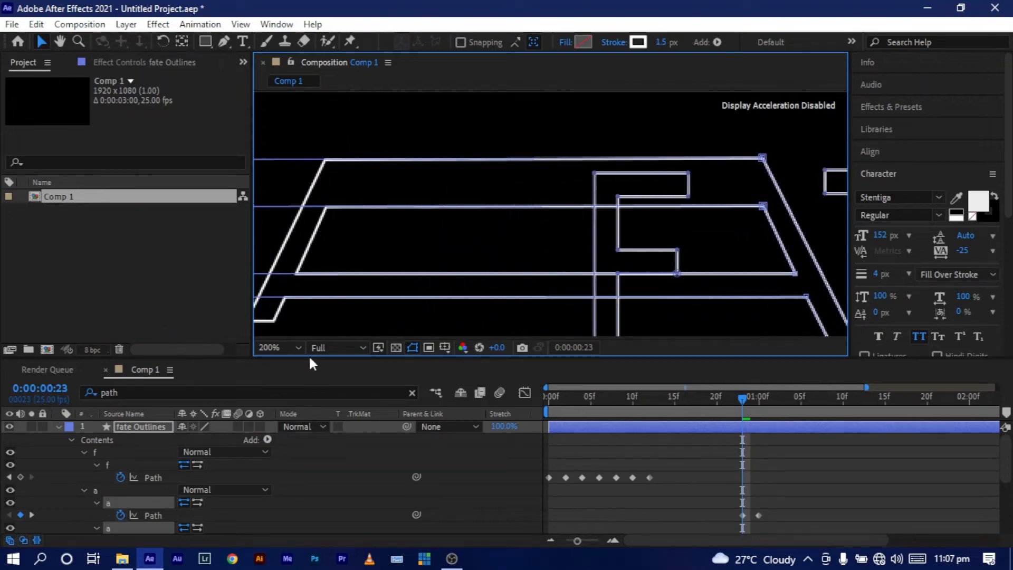
{"action": "left_click", "coordinate": [293, 349]}
{"action": "left_click", "coordinate": [299, 100]}
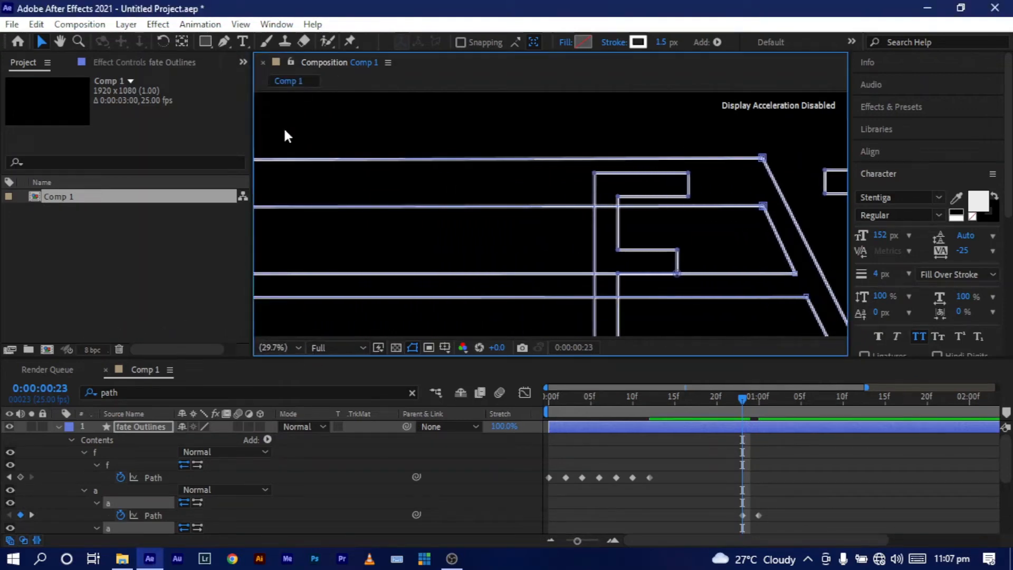
{"action": "left_click_drag", "start_coordinate": [441, 223], "coordinate": [410, 234]}
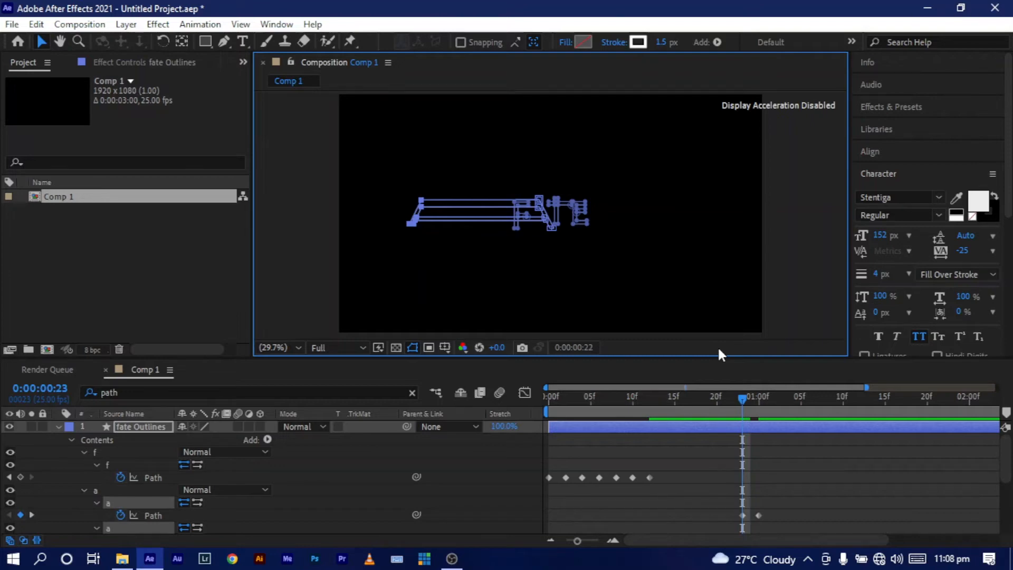
- At 0:00:00:21, pull the A's left-side points further left until they are beyond the frame's left edge
{"action": "key", "text": "Page_Up"}
{"action": "key", "text": "Page_Up"}
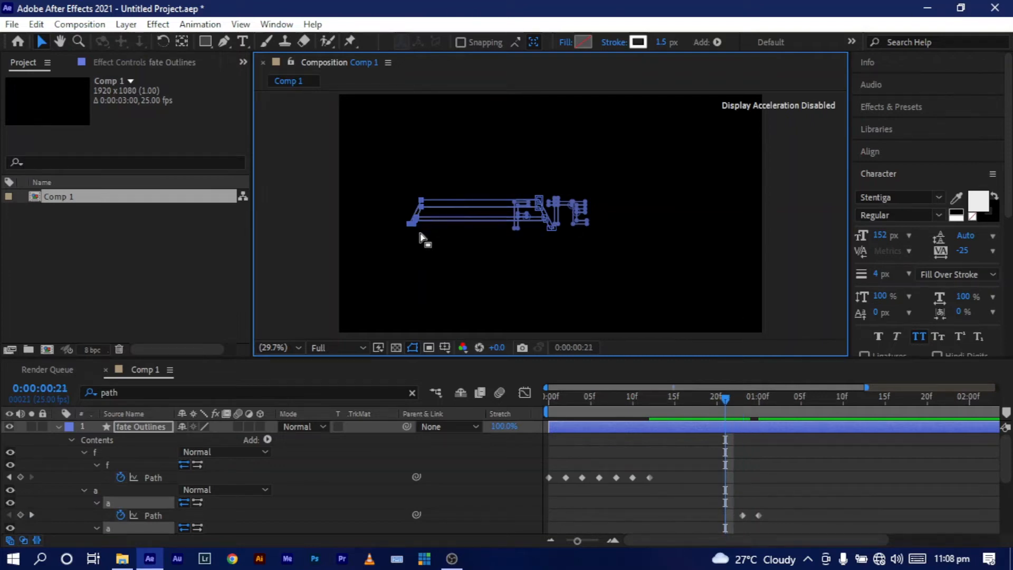
{"action": "left_click_drag", "start_coordinate": [411, 225], "coordinate": [292, 218]}
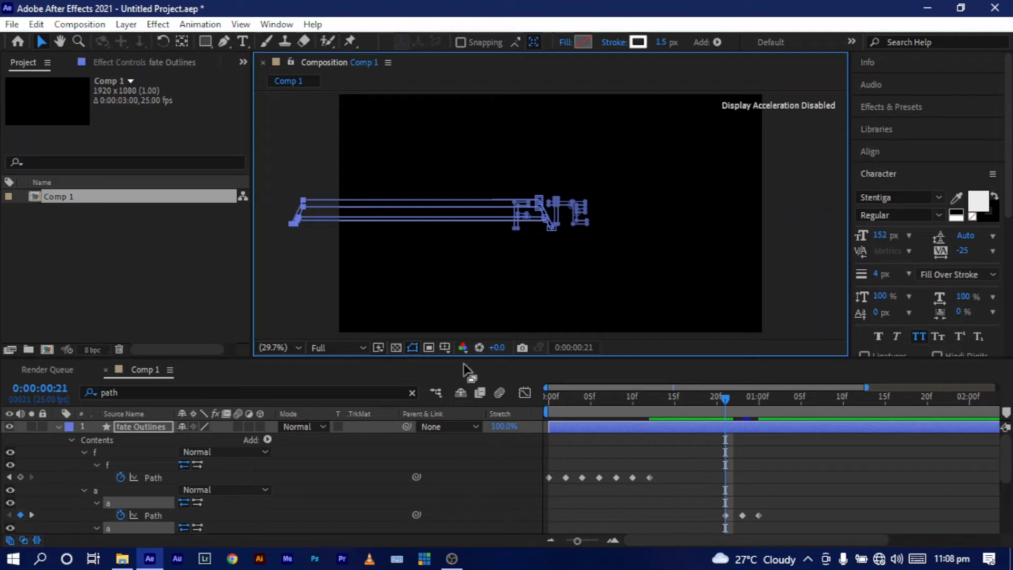
- At 0:00:00:19, select the A's right-side points on both paths and move them about halfway to the frame's left edge
{"action": "scroll", "coordinate": [557, 225], "scroll_direction": "up", "scroll_amount": 1}
{"action": "scroll", "coordinate": [558, 224], "scroll_direction": "up", "scroll_amount": 3}
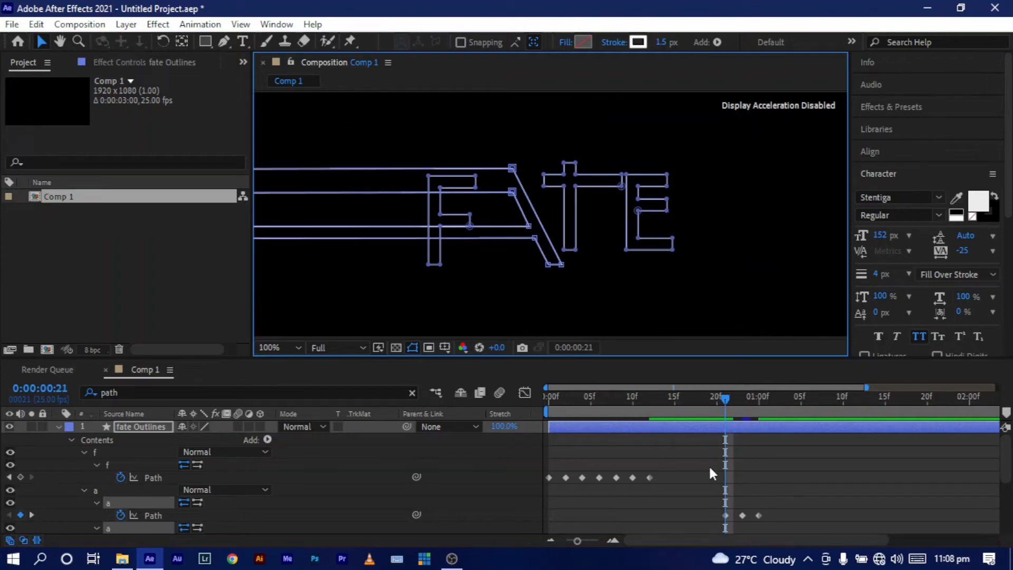
{"action": "key", "text": "Page_Up"}
{"action": "key", "text": "Page_Up"}
{"action": "key", "text": "ctrl+shift+a"}
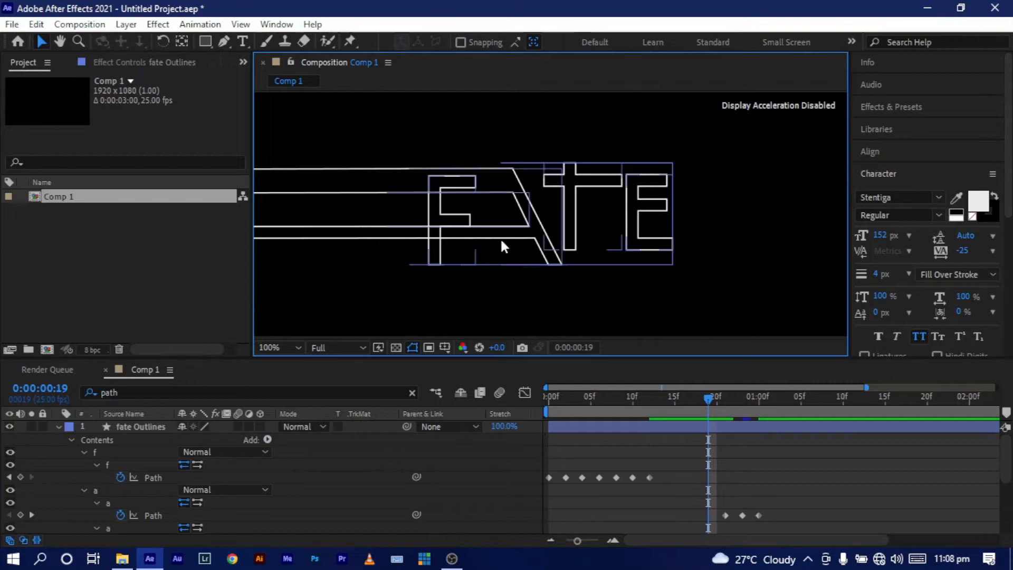
{"action": "left_click", "coordinate": [501, 233]}
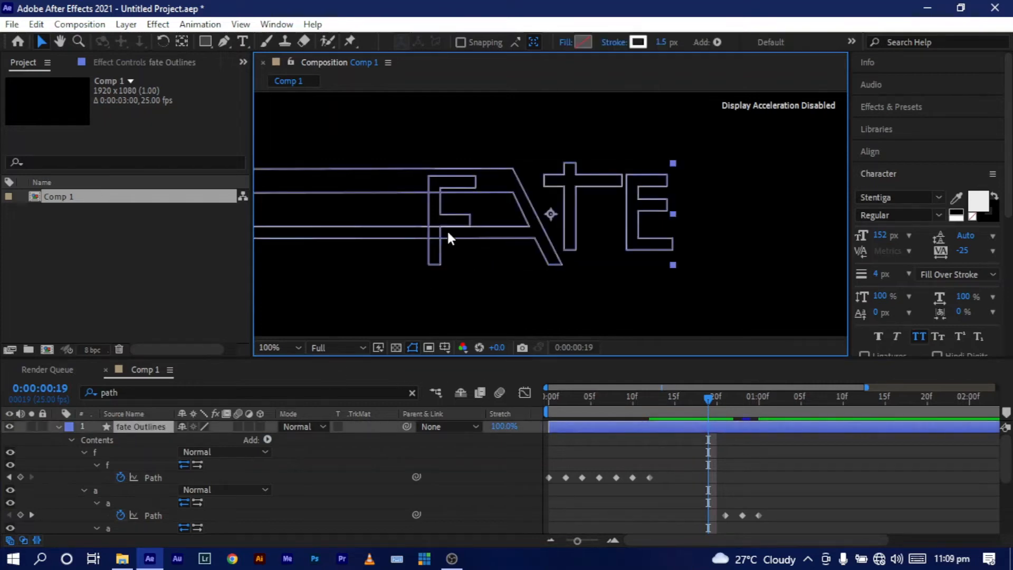
{"action": "left_click", "coordinate": [108, 501]}
{"action": "left_click_drag", "start_coordinate": [573, 277], "coordinate": [538, 158]}
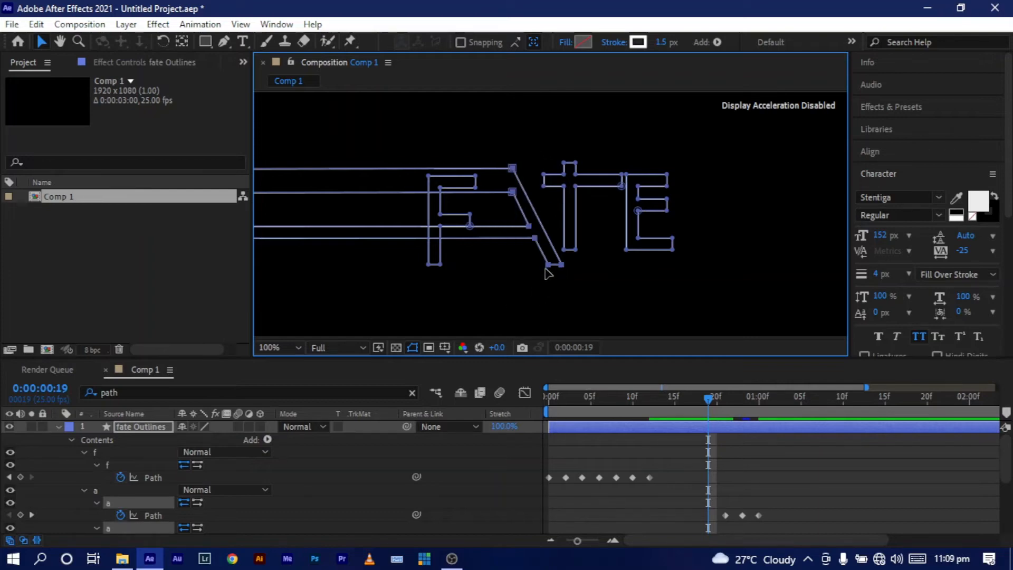
{"action": "left_click_drag", "start_coordinate": [549, 265], "coordinate": [548, 265]}
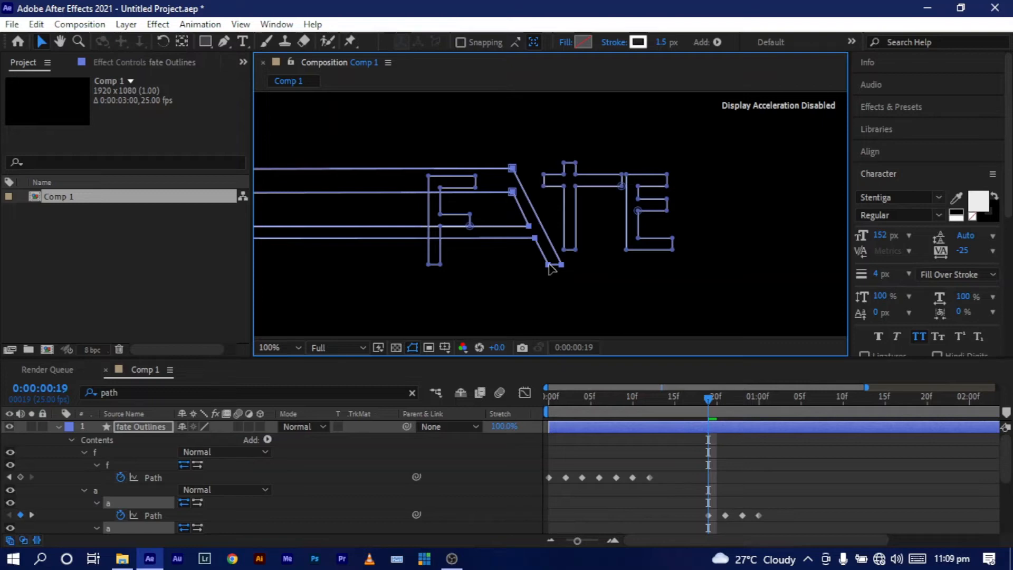
{"action": "key", "text": "ctrl+z"}
{"action": "scroll", "coordinate": [552, 272], "scroll_direction": "down", "scroll_amount": 2}
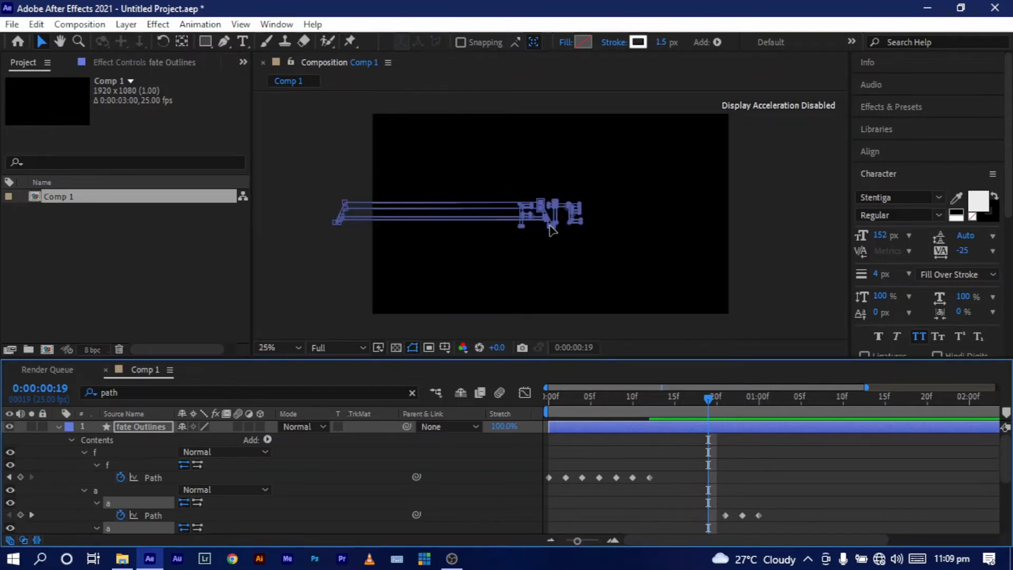
{"action": "left_click", "coordinate": [551, 228]}
{"action": "left_click_drag", "start_coordinate": [551, 228], "coordinate": [459, 229]}
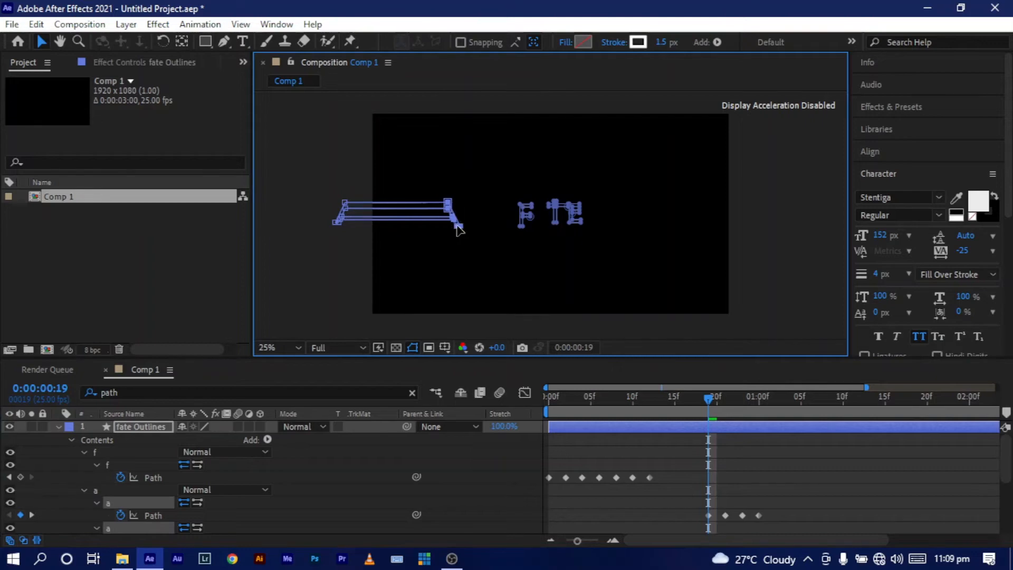
- At 0:00:00:17, move the A's right-side points beyond the frame's left edge so the whole letter is off screen
{"action": "key", "text": "Page_Up"}
{"action": "key", "text": "Page_Up"}
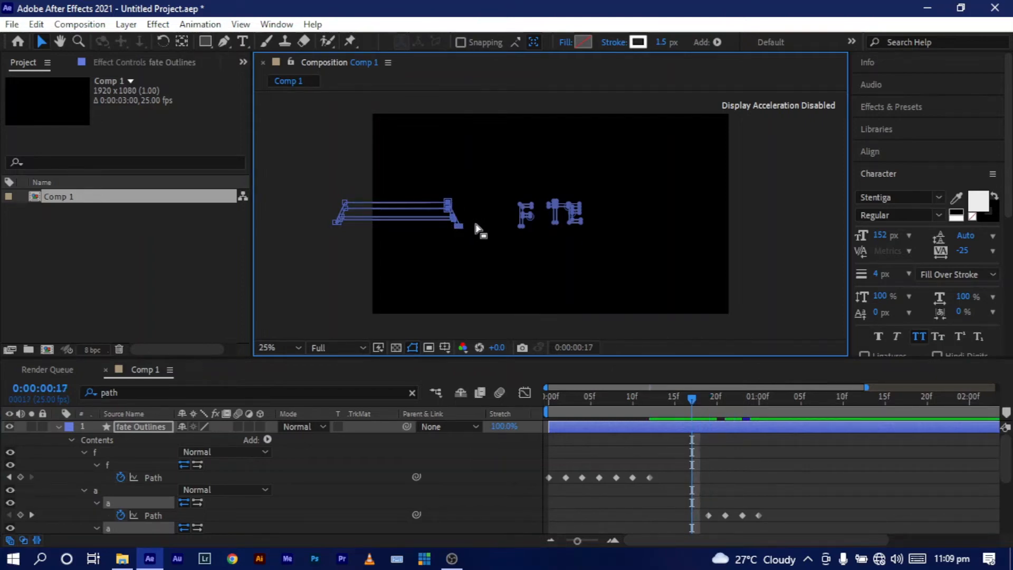
{"action": "left_click", "coordinate": [459, 226]}
{"action": "left_click_drag", "start_coordinate": [459, 230], "coordinate": [359, 232]}
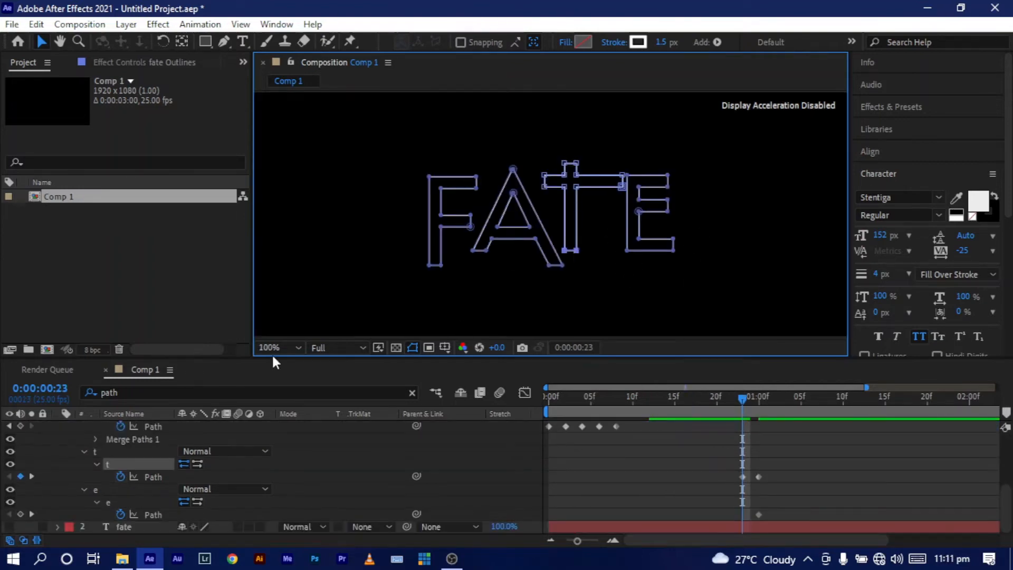
- Stretch the T's bottom points down toward the frame's bottom edge at 0:00:00:23, and pull them further down at 0:00:00:21
{"action": "left_click", "coordinate": [273, 357]}
{"action": "left_click_drag", "start_coordinate": [557, 225], "coordinate": [559, 318]}
{"action": "left_click", "coordinate": [556, 284]}
{"action": "key", "text": "Page_Up"}
{"action": "key", "text": "Page_Up"}
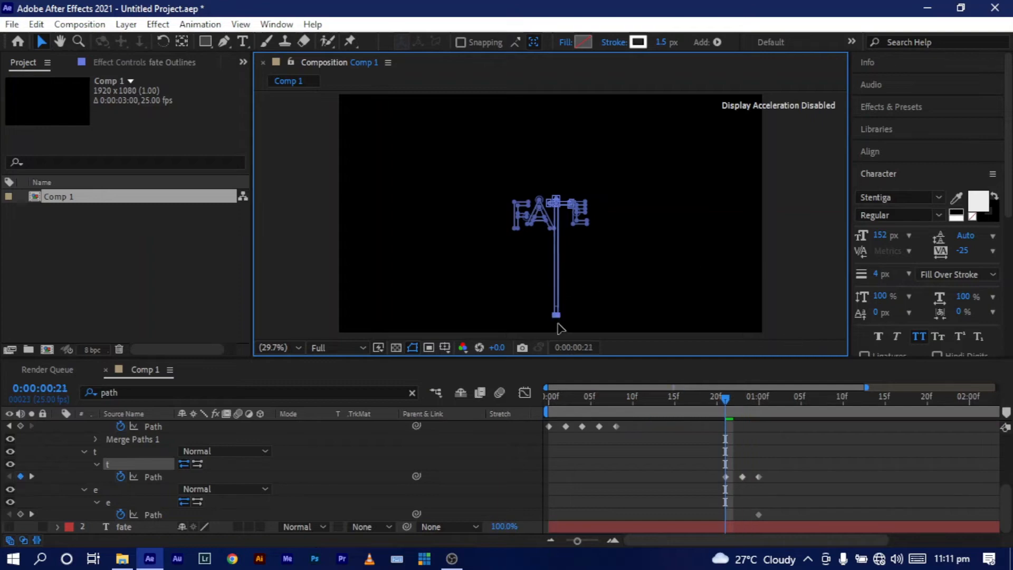
- Select the T's crossbar points and, at 0:00:00:19, move them about halfway down to the frame's bottom edge
{"action": "key", "text": "slash"}
{"action": "left_click_drag", "start_coordinate": [535, 168], "coordinate": [624, 191]}
{"action": "key", "text": "Page_Up"}
{"action": "key", "text": "Page_Up"}
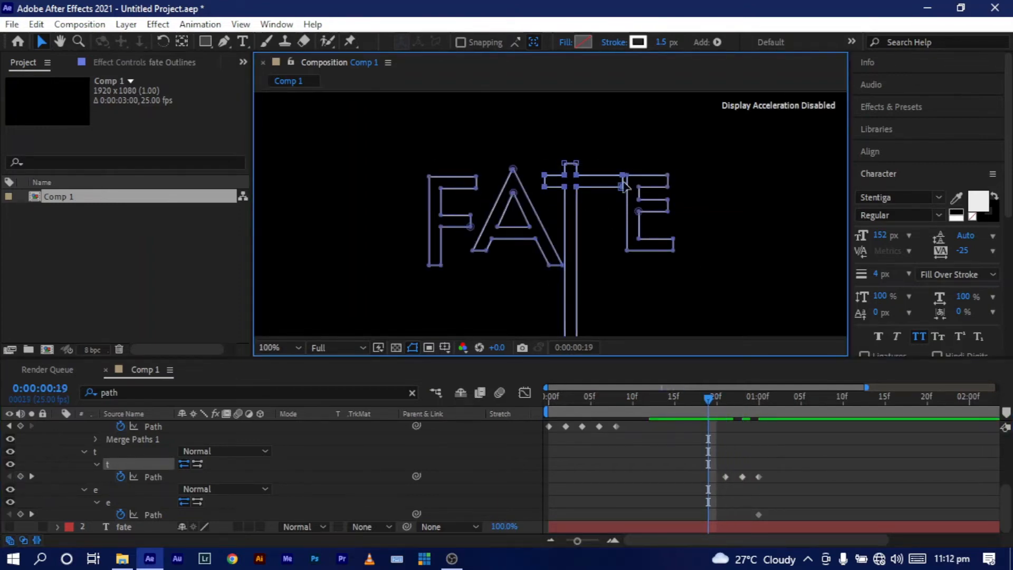
{"action": "left_click", "coordinate": [278, 347]}
{"action": "left_click", "coordinate": [280, 79]}
{"action": "left_click_drag", "start_coordinate": [574, 213], "coordinate": [575, 348]}
- At 0:00:00:17, move the T's crossbar points down beyond the frame's bottom edge, leaving the top points in place
{"action": "key", "text": "Page_Up"}
{"action": "key", "text": "Page_Up"}
{"action": "key", "text": "ctrl+z"}
{"action": "left_click_drag", "start_coordinate": [573, 268], "coordinate": [573, 350]}
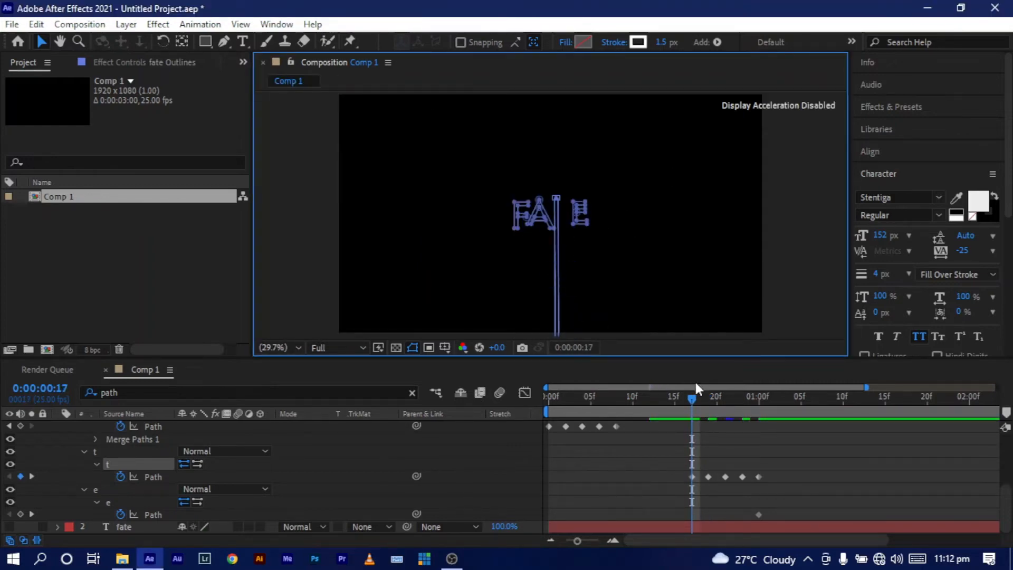
- At 0:00:00:15, select the T's top points and move them about two-thirds of the way to the frame's bottom edge
{"action": "key", "text": "Page_Up"}
{"action": "key", "text": "Page_Up"}
{"action": "left_click_drag", "start_coordinate": [543, 183], "coordinate": [558, 289]}
- At 0:00:00:13, move the T's top points beyond the frame's bottom edge so the whole letter is off screen
{"action": "key", "text": "Page_Up"}
{"action": "key", "text": "Page_Up"}
{"action": "key", "text": "period"}
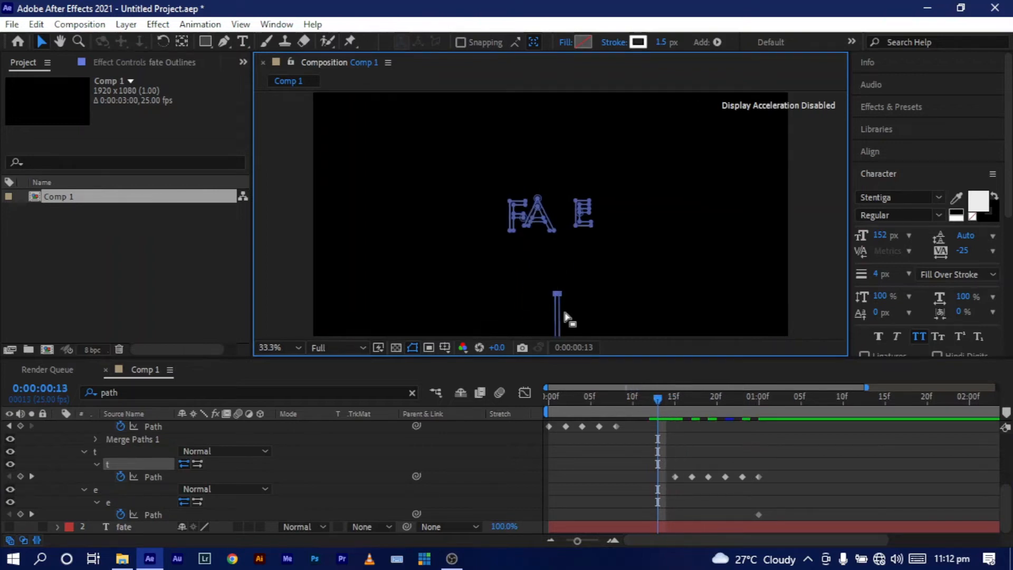
{"action": "key", "text": "comma"}
{"action": "left_click_drag", "start_coordinate": [557, 288], "coordinate": [559, 343]}
{"action": "key", "text": "slash"}
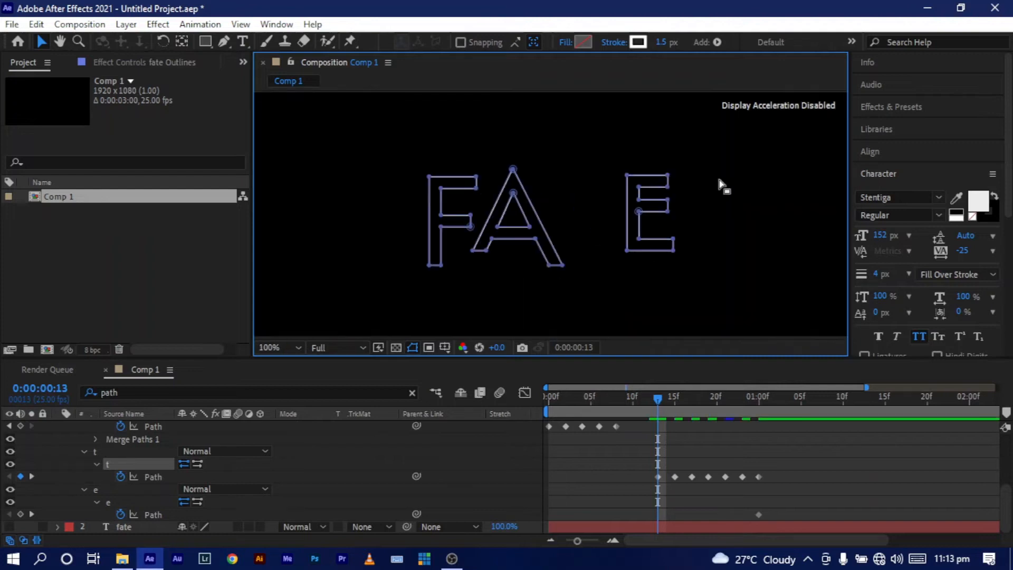
- Select all of the T's path keyframes and move them so the first one sits at 0:00:00:00
{"action": "left_click", "coordinate": [118, 501]}
{"action": "left_click_drag", "start_coordinate": [728, 151], "coordinate": [654, 277]}
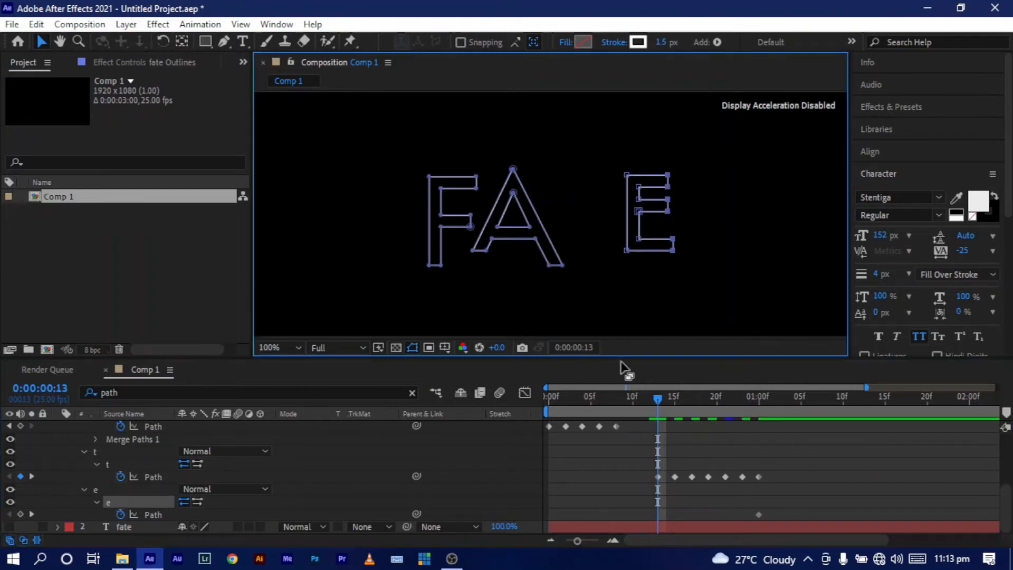
{"action": "left_click_drag", "start_coordinate": [774, 442], "coordinate": [548, 476]}
- At 0:00:01:00, select the E's right-side points and try stretching them toward the frame's right edge
{"action": "left_click", "coordinate": [759, 400]}
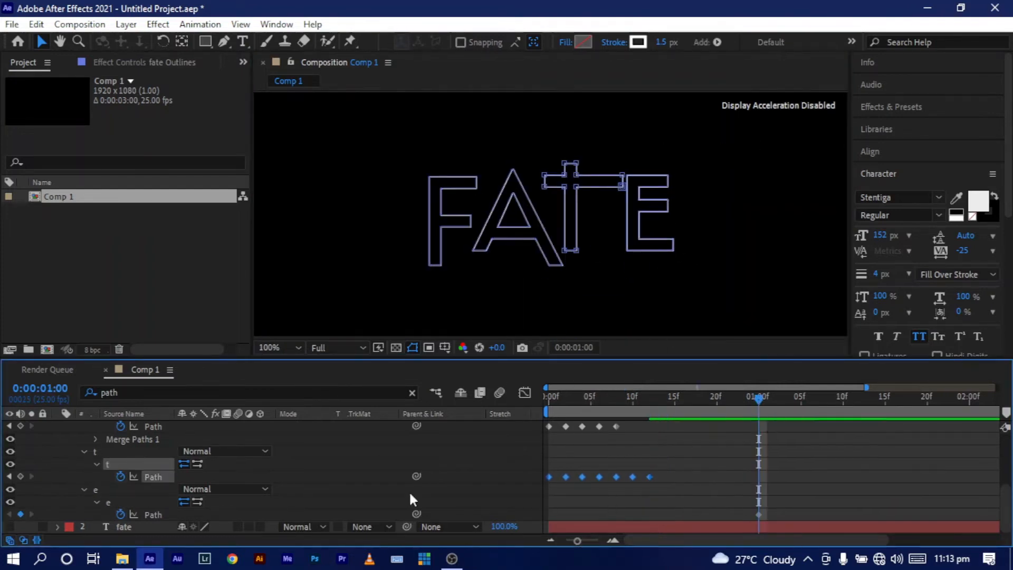
{"action": "left_click_drag", "start_coordinate": [727, 142], "coordinate": [657, 255]}
{"action": "scroll", "coordinate": [611, 232], "scroll_direction": "down", "scroll_amount": 1}
{"action": "left_click_drag", "start_coordinate": [612, 232], "coordinate": [752, 232]}
{"action": "scroll", "coordinate": [692, 232], "scroll_direction": "down", "scroll_amount": 2}
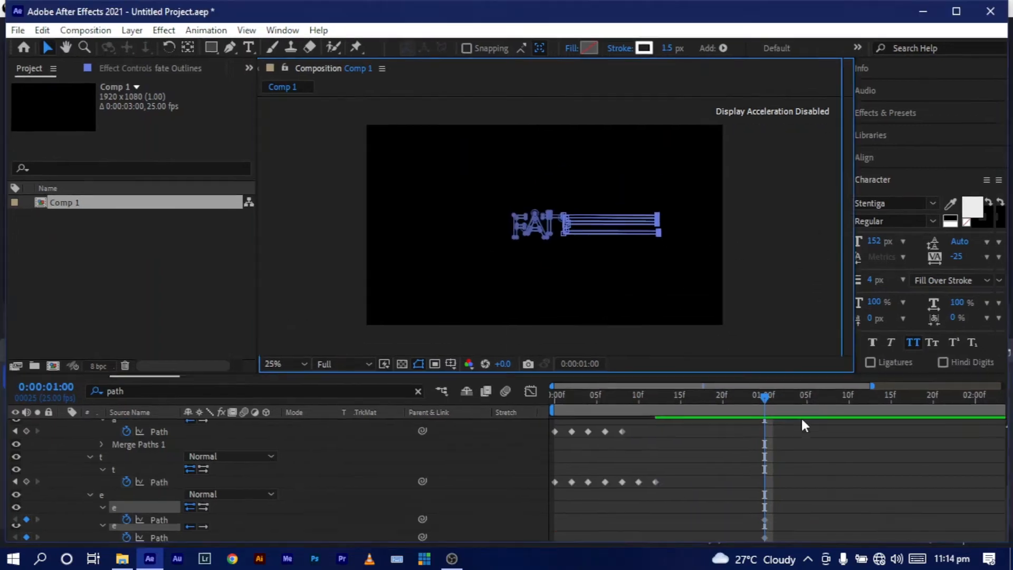
{"action": "key", "text": "ctrl+z"}
- Stretch the E's right-side points about halfway to the frame's right edge at 0:00:00:23, and beyond that edge at 0:00:00:21
{"action": "key", "text": "Page_Up"}
{"action": "key", "text": "Page_Up"}
{"action": "left_click_drag", "start_coordinate": [575, 226], "coordinate": [642, 228]}
{"action": "key", "text": "Page_Up"}
{"action": "key", "text": "Page_Up"}
{"action": "key", "text": "slash"}
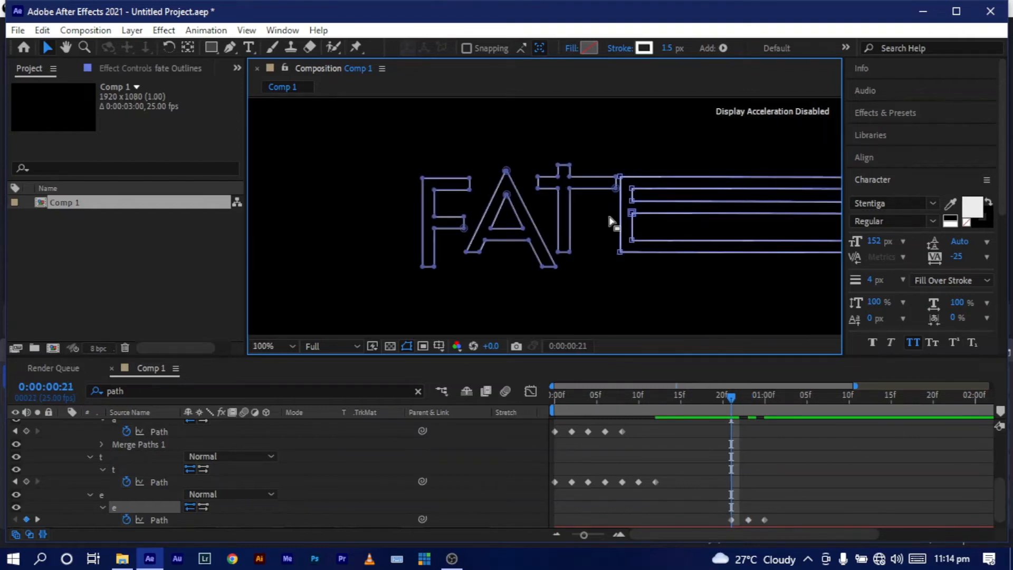
- Select the E's left-side points and move them about halfway to the frame's right edge at 0:00:00:19, and beyond it at 0:00:00:17
{"action": "key", "text": "Page_Up"}
{"action": "key", "text": "Page_Up"}
{"action": "left_click_drag", "start_coordinate": [612, 275], "coordinate": [688, 185]}
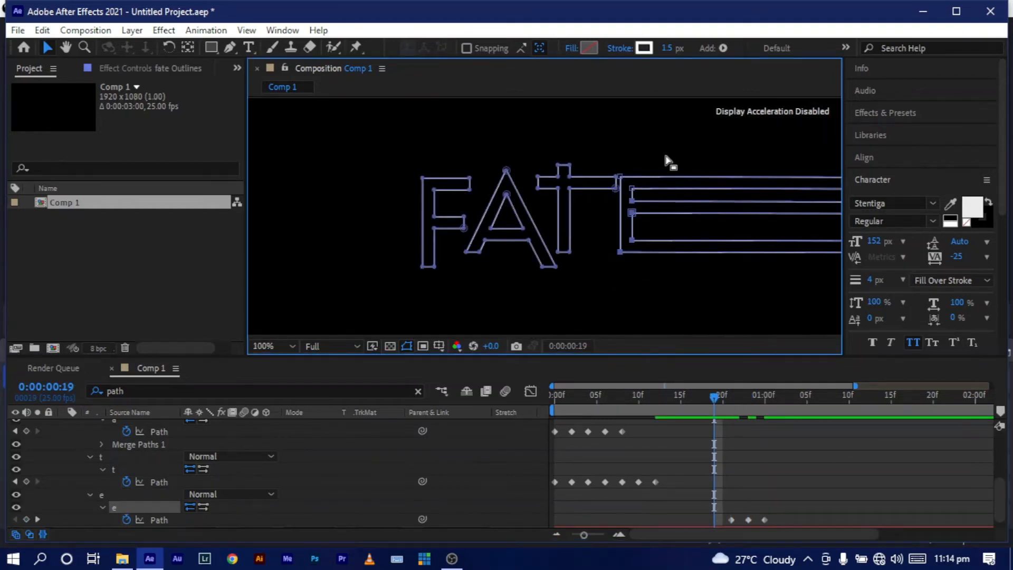
{"action": "left_click", "coordinate": [292, 345]}
{"action": "left_click", "coordinate": [279, 100]}
{"action": "left_click_drag", "start_coordinate": [565, 233], "coordinate": [754, 228]}
{"action": "key", "text": "Page_Up"}
{"action": "key", "text": "Page_Up"}
- Move the E's path keyframes so they start at 0:00:00:00 and preview the title animation from the beginning
{"action": "left_click", "coordinate": [553, 397]}
{"action": "key", "text": "space"}
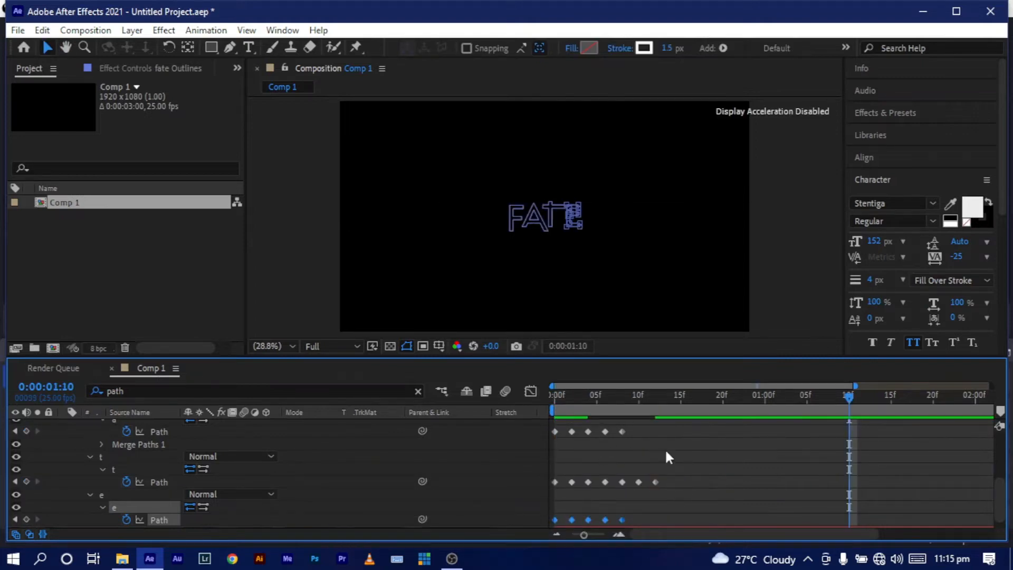
{"action": "scroll", "coordinate": [761, 453], "scroll_direction": "up", "scroll_amount": 5}
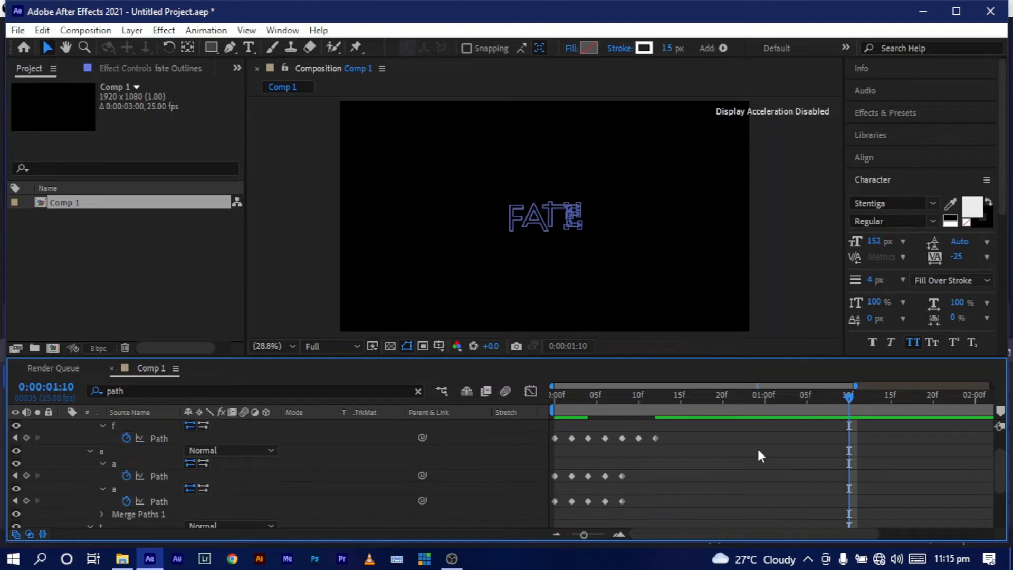
{"action": "scroll", "coordinate": [758, 453], "scroll_direction": "up", "scroll_amount": 3}
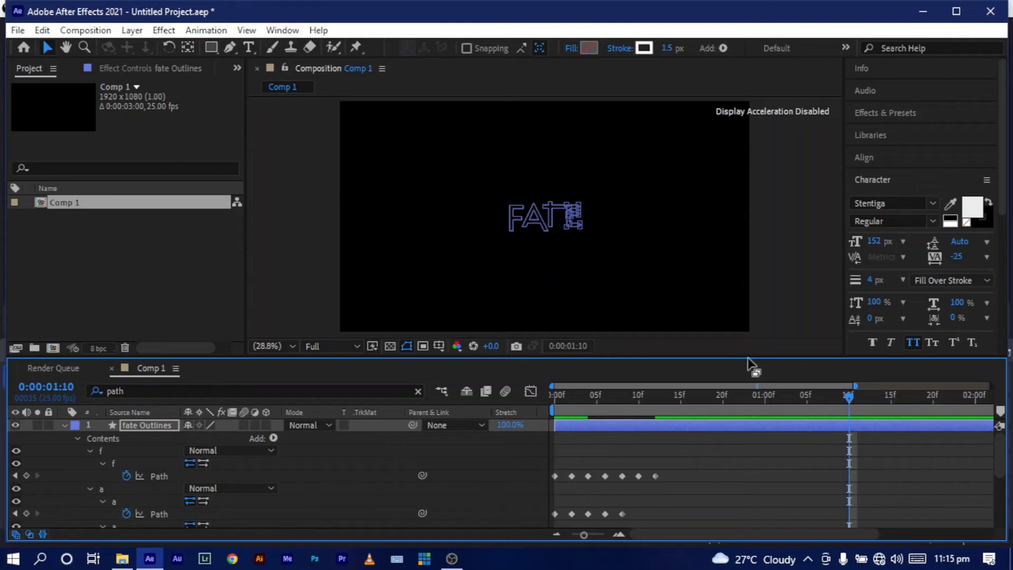
{"action": "scroll", "coordinate": [622, 425], "scroll_direction": "down", "scroll_amount": 1}
{"action": "scroll", "coordinate": [624, 438], "scroll_direction": "down", "scroll_amount": 2}
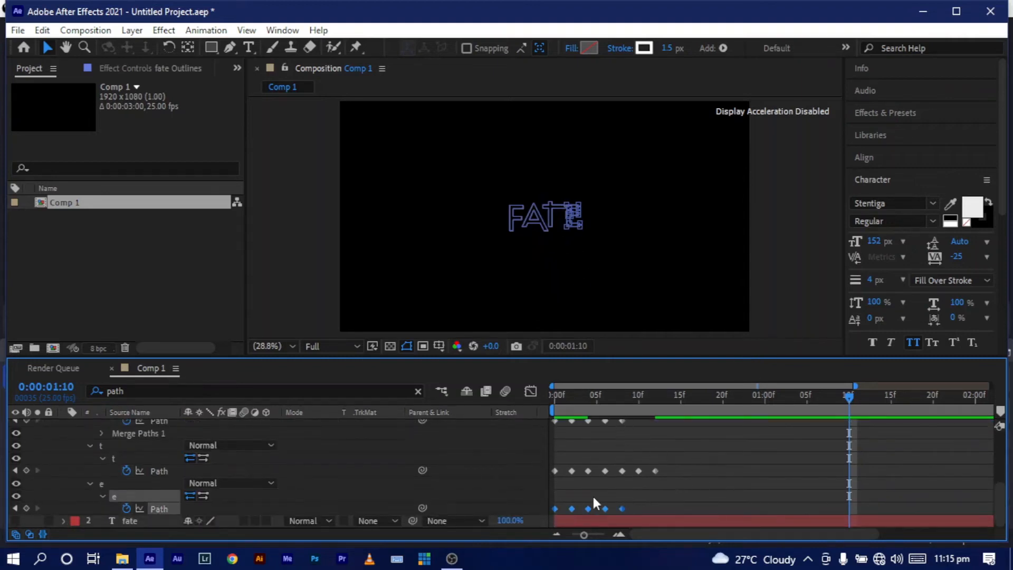
- Select all path keyframes of the T and E and shift them two frames later so they start at 0:00:00:02
{"action": "left_click_drag", "start_coordinate": [724, 510], "coordinate": [514, 453]}
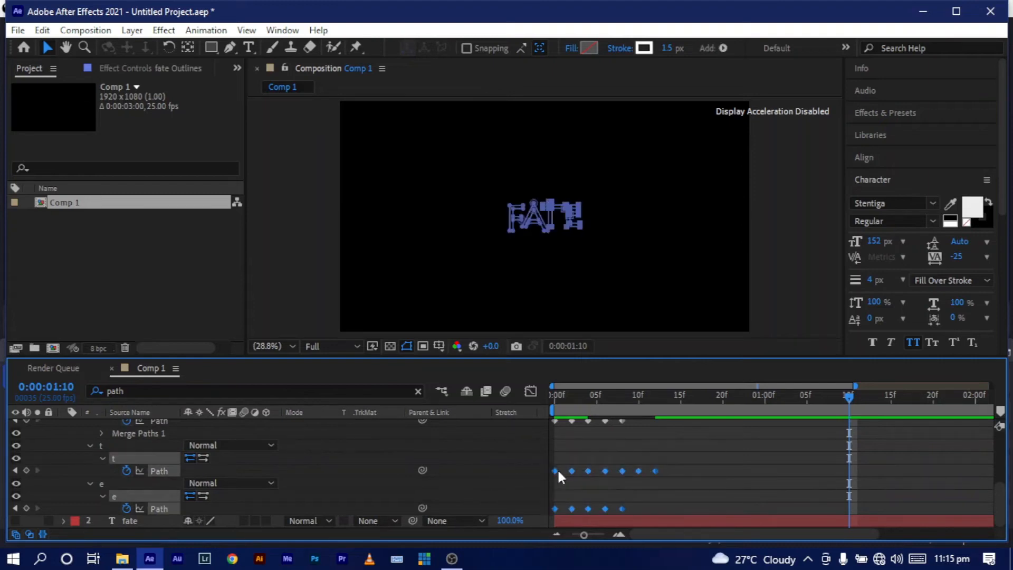
{"action": "key", "text": "Home"}
{"action": "left_click", "coordinate": [572, 395]}
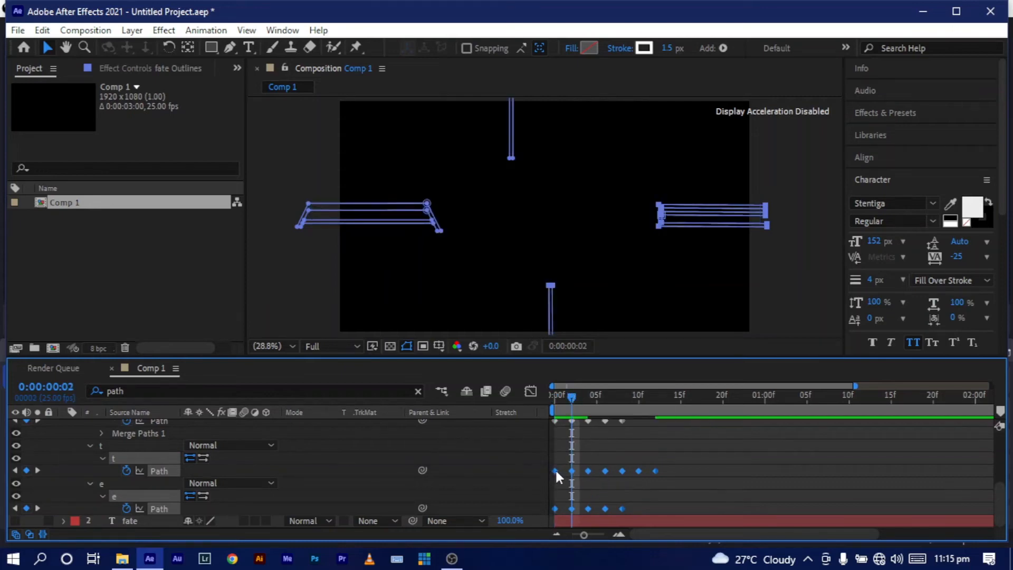
{"action": "mouse_move", "coordinate": [556, 469]}
{"action": "left_mouse_down"}
{"action": "mouse_move", "coordinate": [582, 470]}
{"action": "mouse_move", "coordinate": [573, 470]}
{"action": "left_mouse_up"}
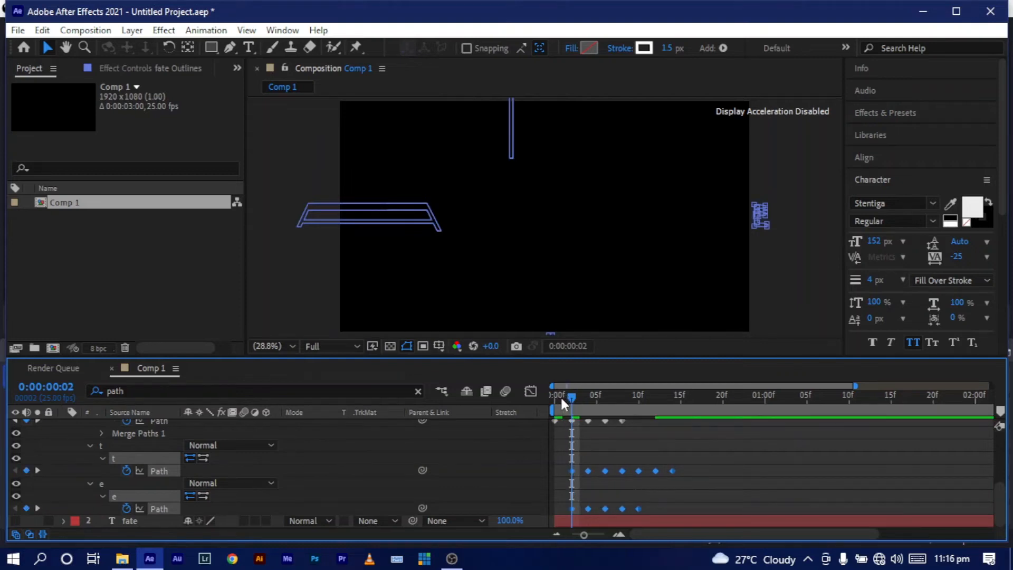
- Preview the staggered letter animation from the start and check the frame at 0:00:00:08
{"action": "left_click_drag", "start_coordinate": [560, 396], "coordinate": [539, 397]}
{"action": "key", "text": "space"}
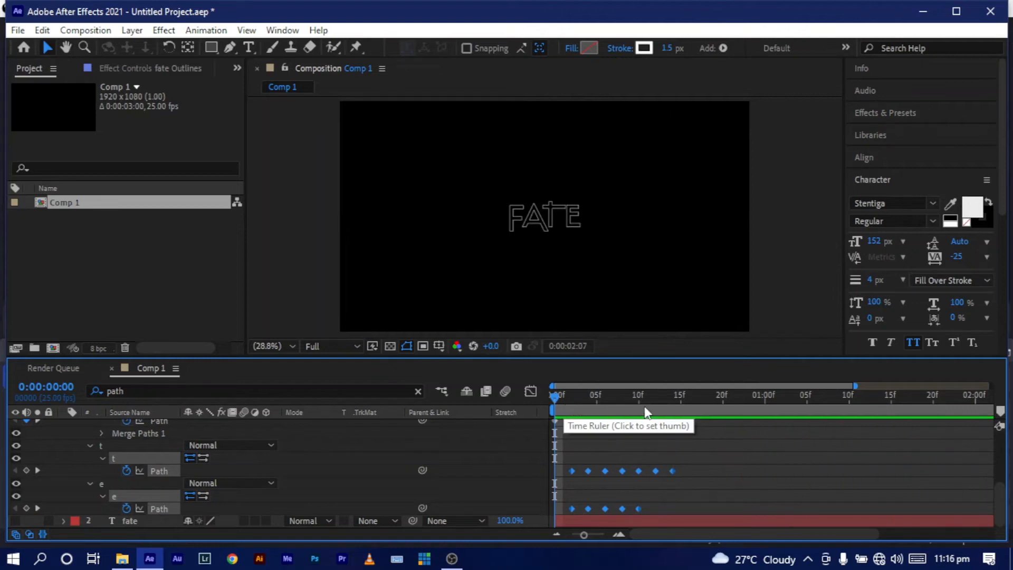
{"action": "key", "text": "space"}
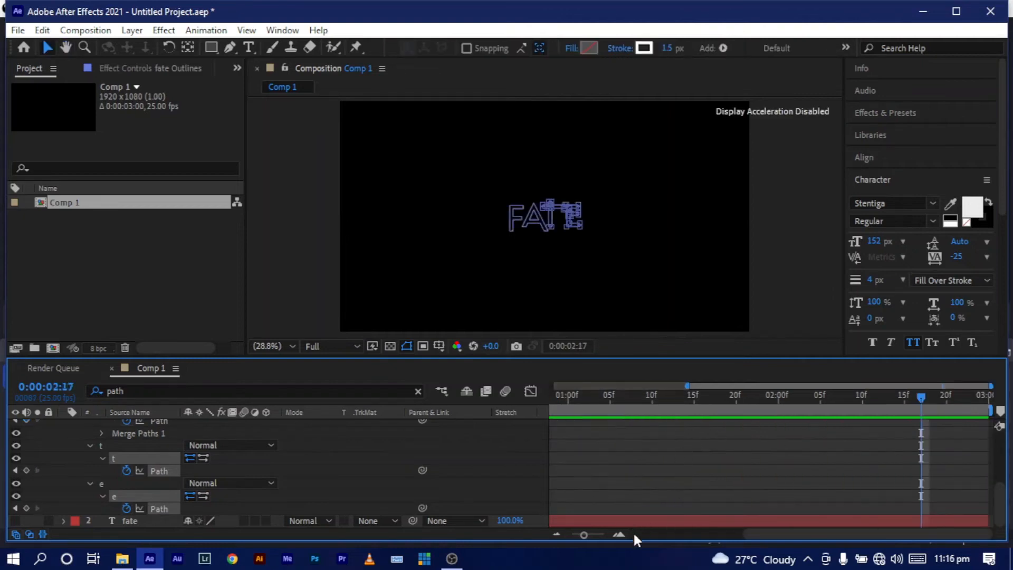
{"action": "left_click_drag", "start_coordinate": [787, 529], "coordinate": [588, 514]}
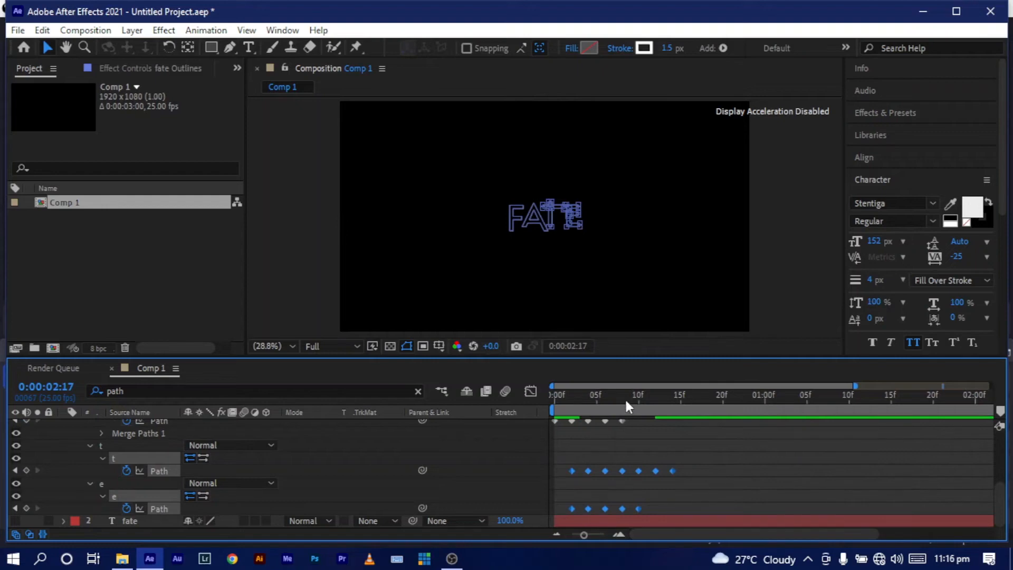
{"action": "left_click_drag", "start_coordinate": [625, 392], "coordinate": [615, 397]}
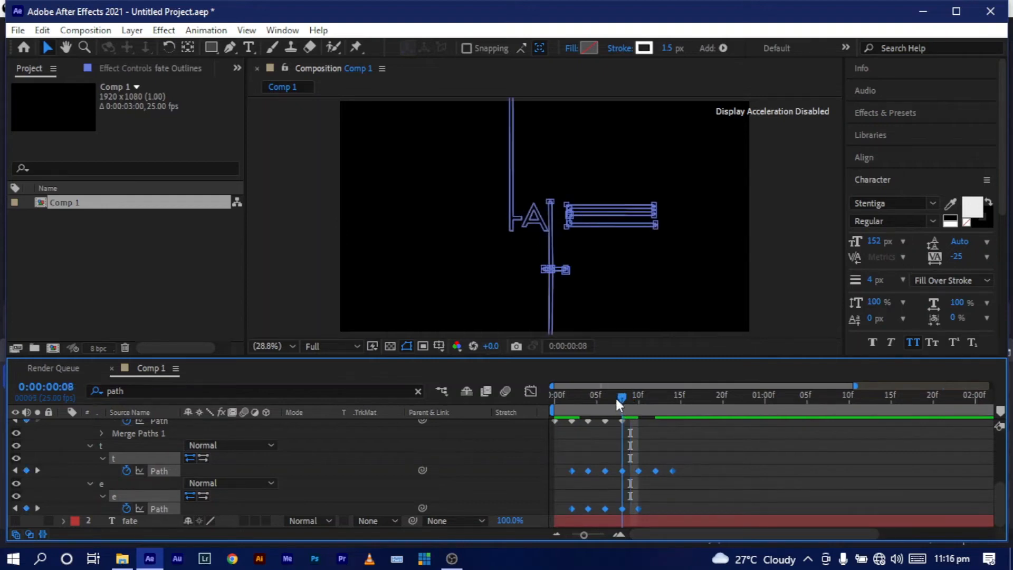
- Select every letter's path keyframes and turn them into hold keyframes
{"action": "scroll", "coordinate": [644, 447], "scroll_direction": "up", "scroll_amount": 5}
{"action": "left_click_drag", "start_coordinate": [731, 443], "coordinate": [543, 512]}
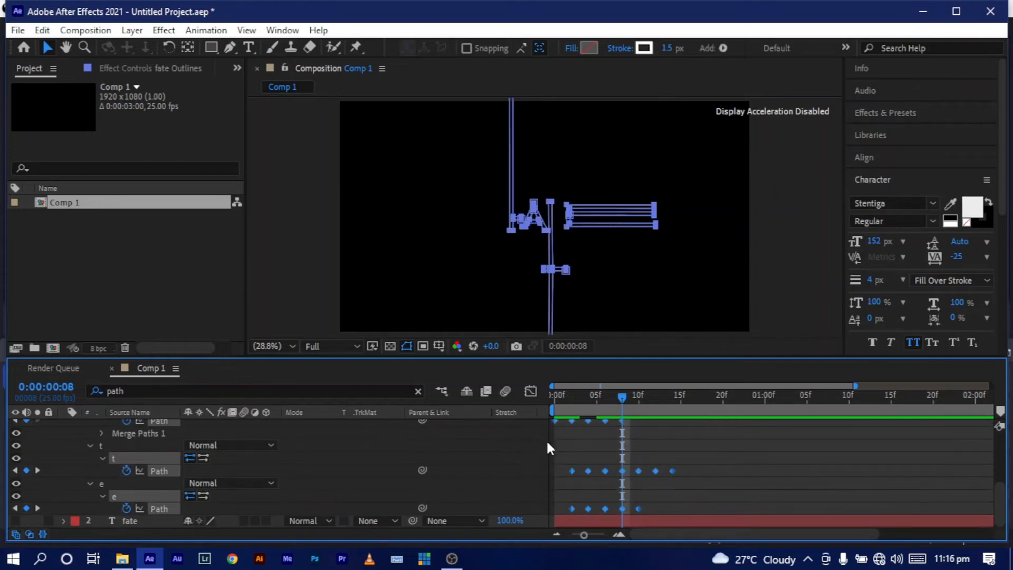
{"action": "right_click", "coordinate": [656, 469]}
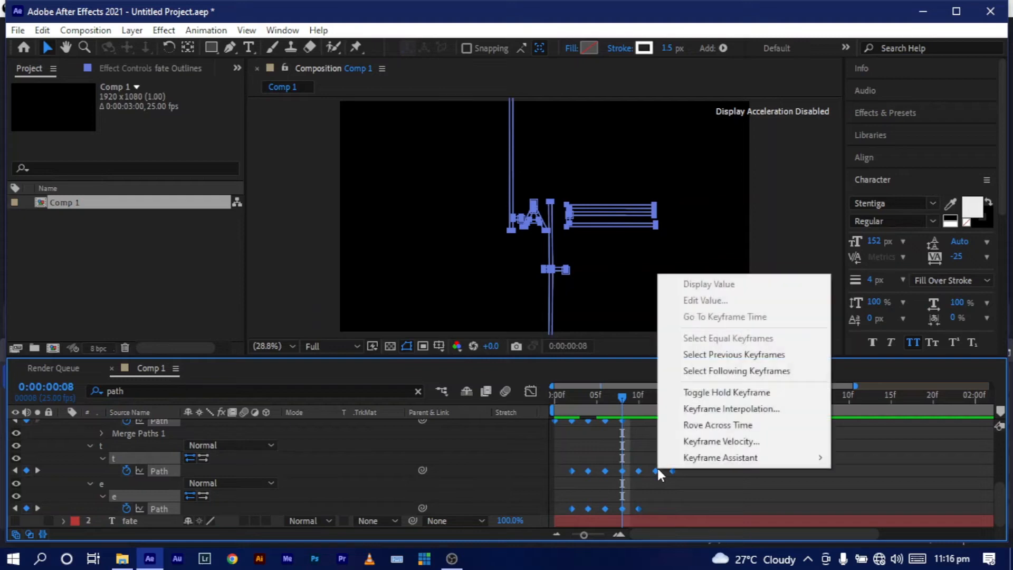
{"action": "left_click", "coordinate": [717, 392]}
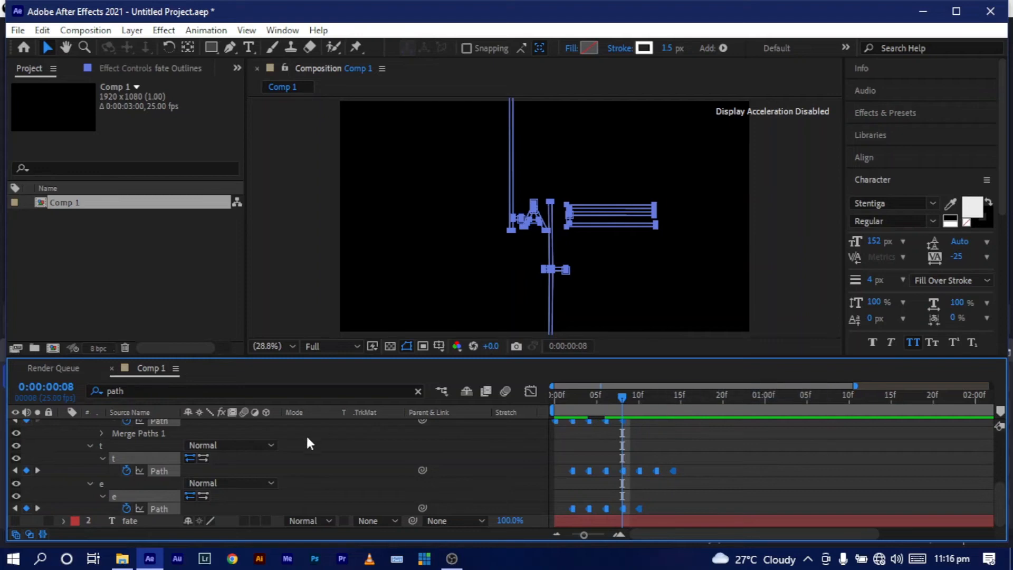
- Play the title animation from 0:00:00:00 to check the stepped hold-keyframe motion
{"action": "left_click_drag", "start_coordinate": [595, 397], "coordinate": [475, 399]}
{"action": "key", "text": "space"}
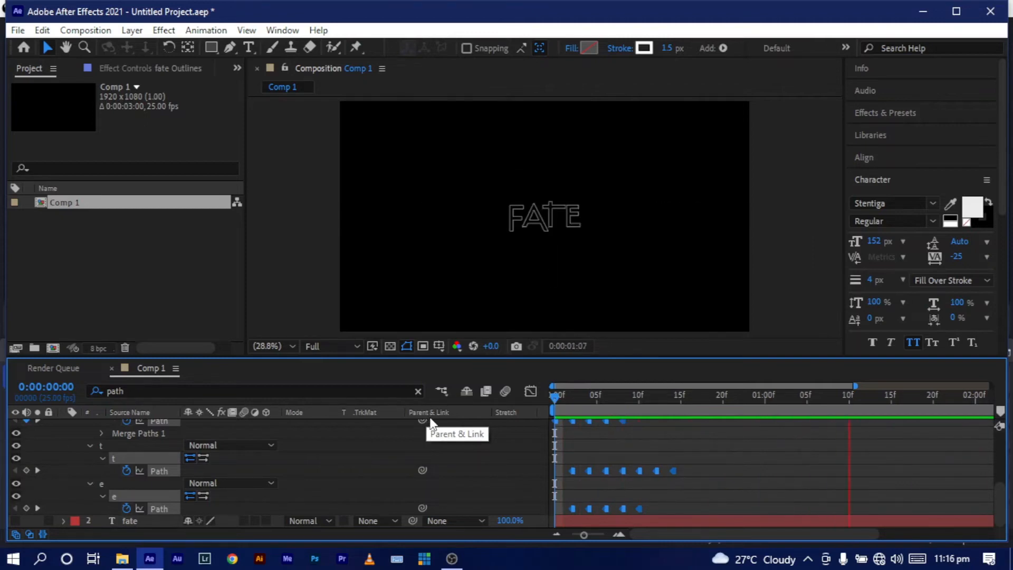
{"action": "key", "text": "space"}
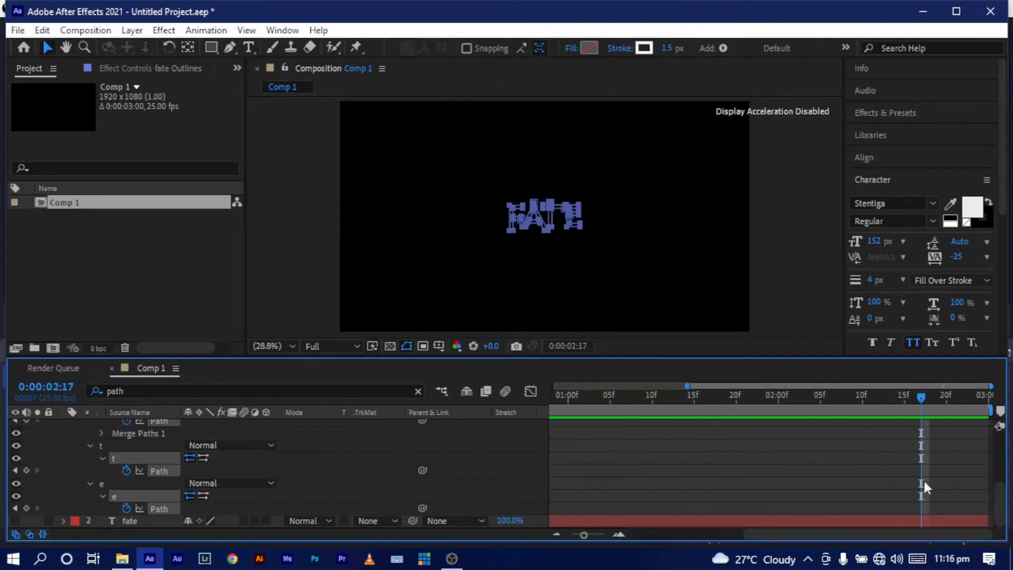
{"action": "left_click_drag", "start_coordinate": [781, 534], "coordinate": [596, 534]}
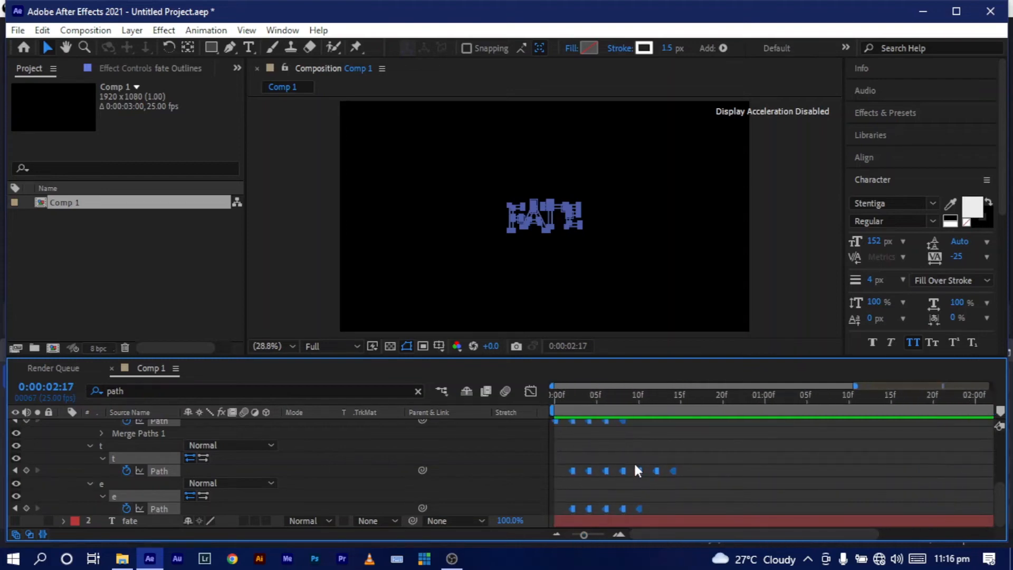
- Collapse the fate Outlines layer and duplicate it
{"action": "scroll", "coordinate": [406, 476], "scroll_direction": "up", "scroll_amount": 5}
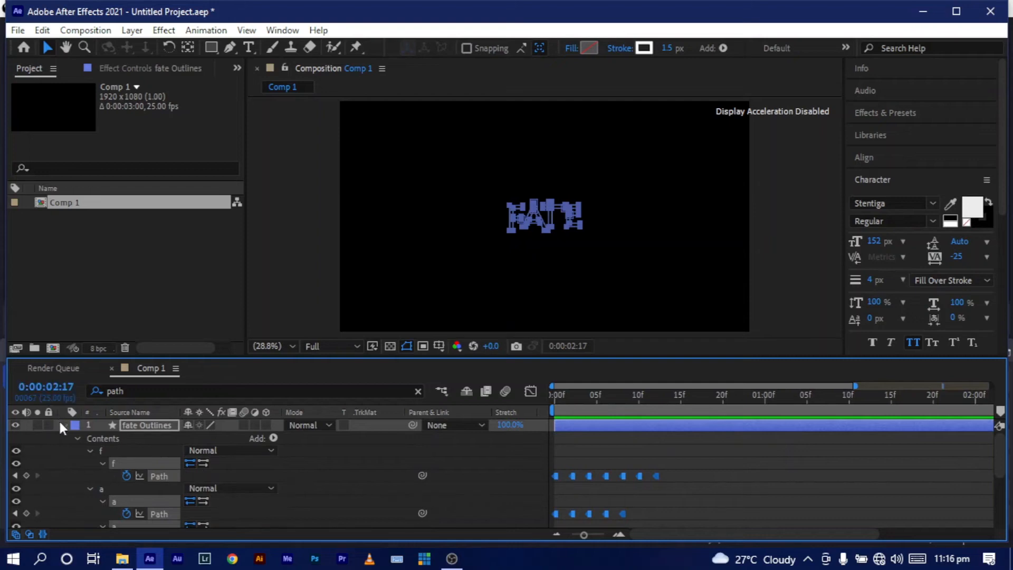
{"action": "left_click", "coordinate": [62, 427]}
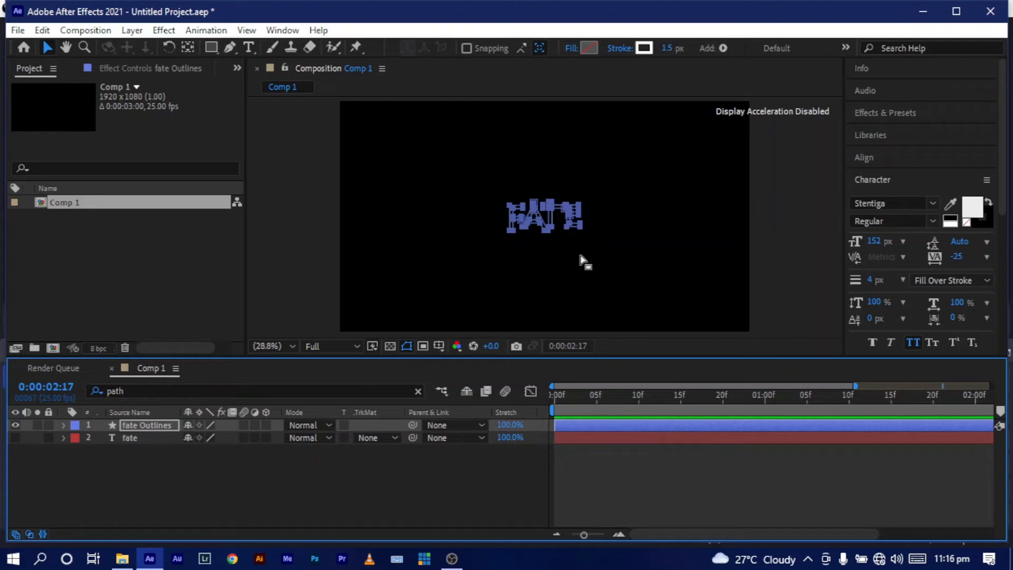
{"action": "left_click", "coordinate": [141, 425]}
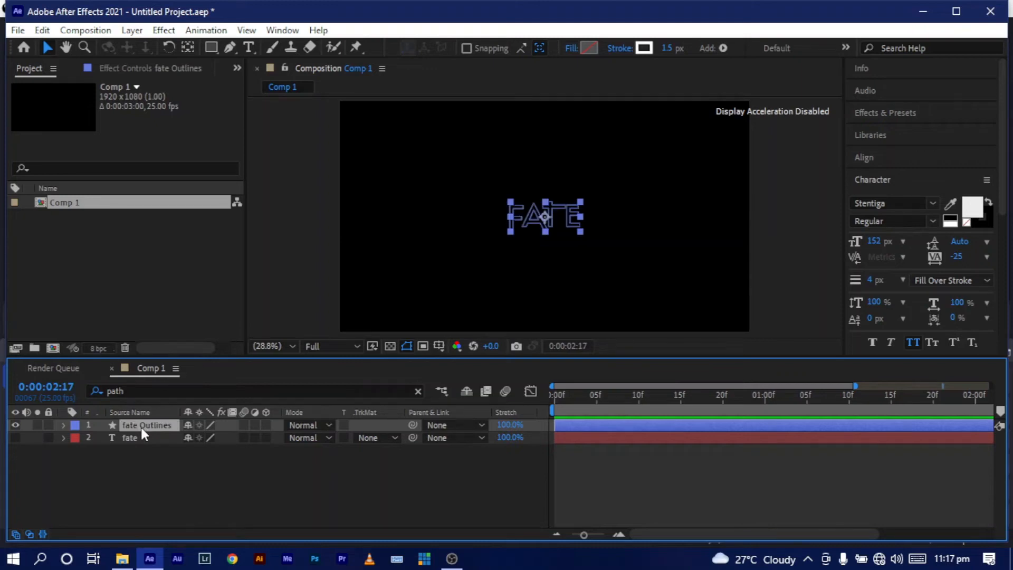
{"action": "key", "text": "ctrl+d"}
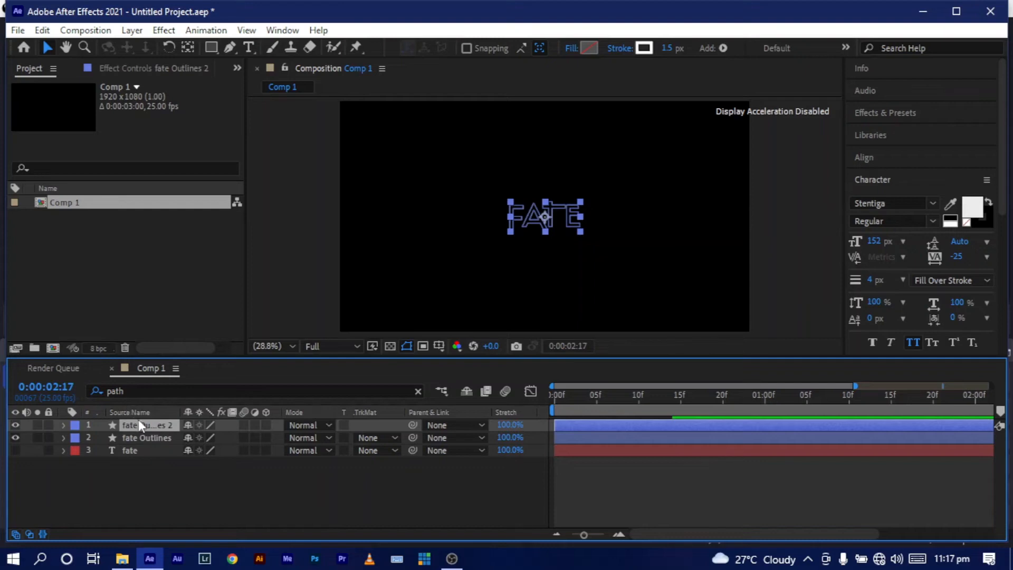
- Filter the timeline properties by "stro" to list the duplicate layer's stroke settings
{"action": "left_click", "coordinate": [128, 390]}
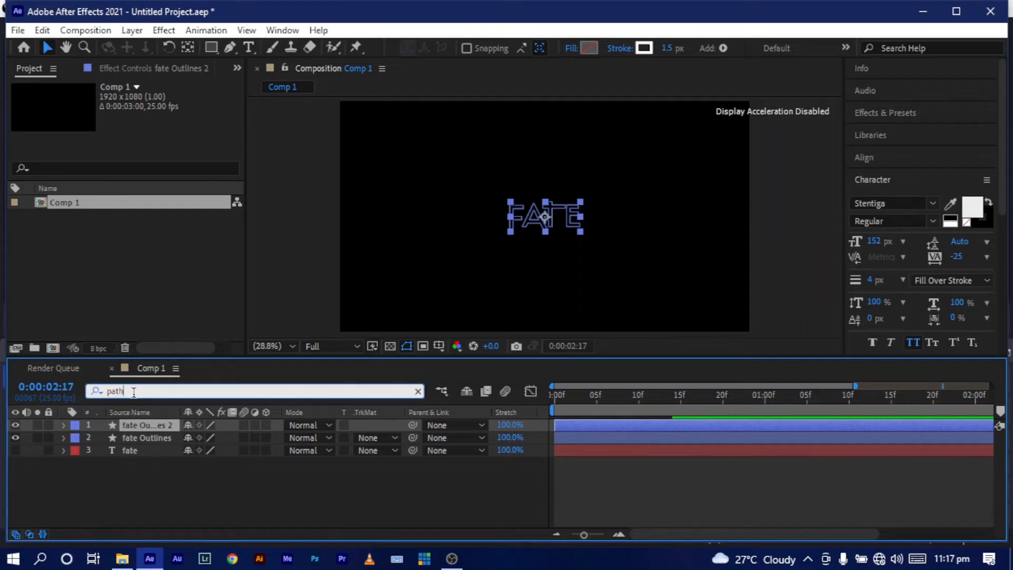
{"action": "type", "text": "sr"}
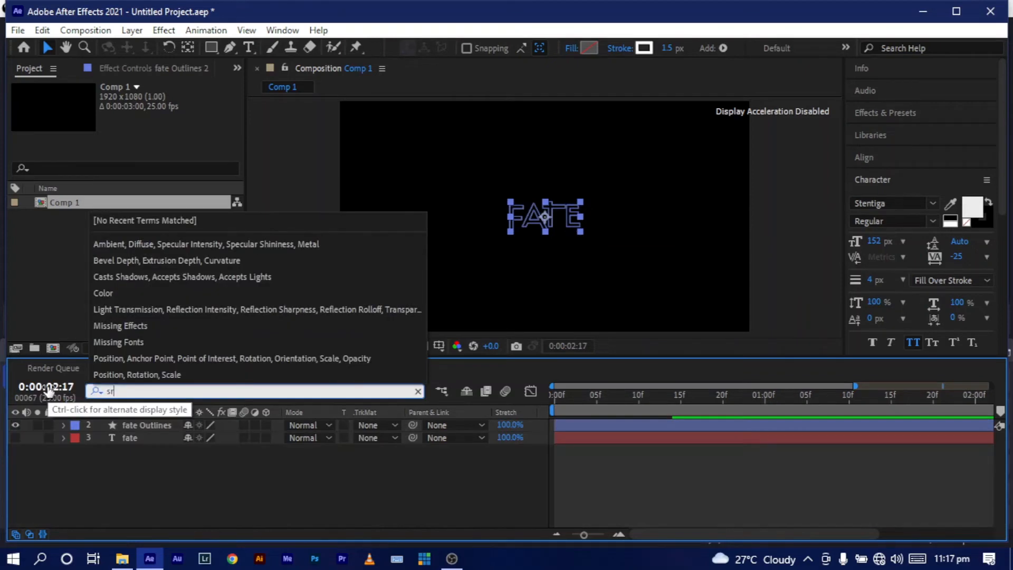
{"action": "key", "text": "BackSpace"}
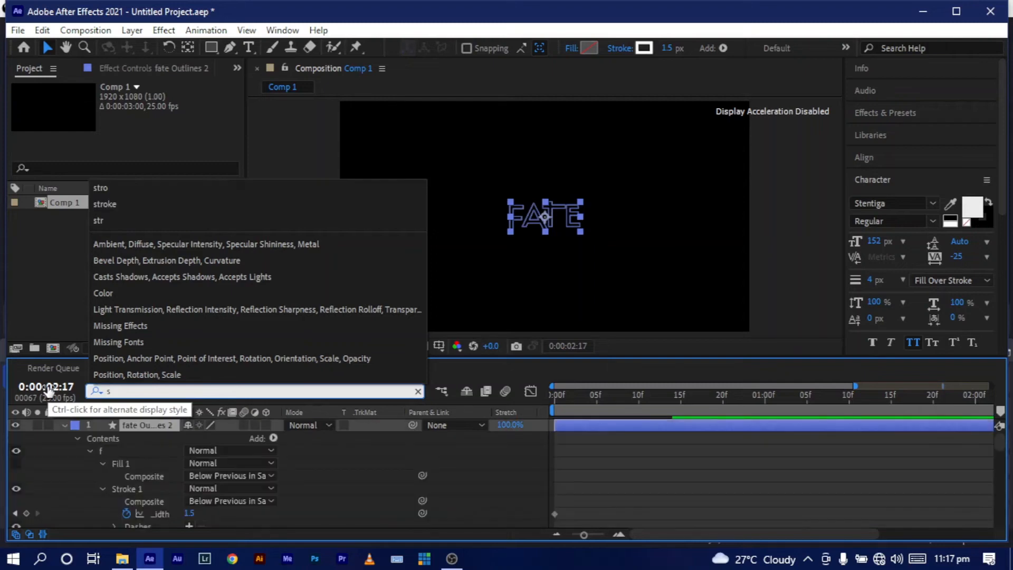
{"action": "type", "text": "tro"}
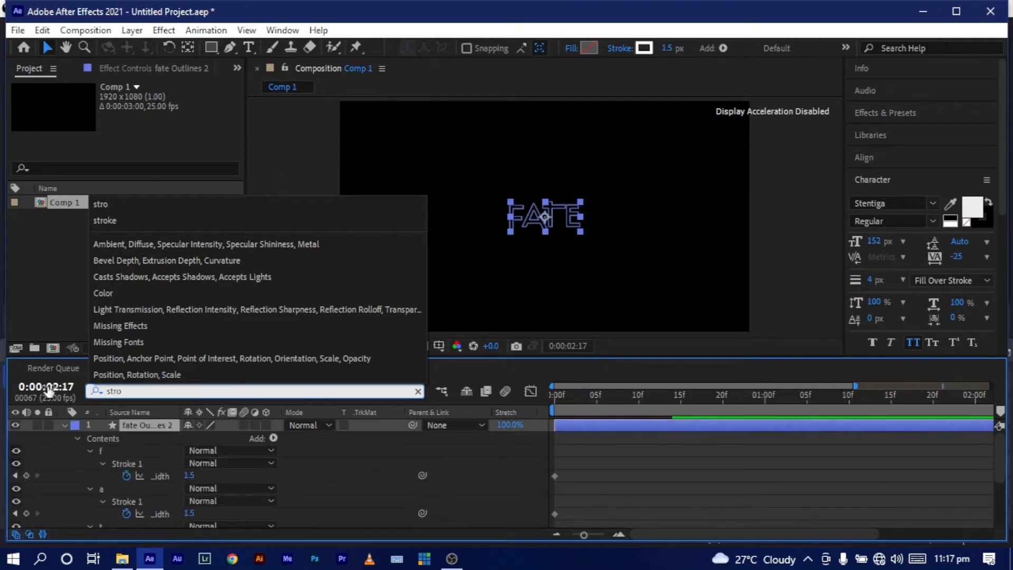
- Hide Stroke 1 for the letters f, a, t and e in the duplicated fate Outlines 2 layer
{"action": "left_click", "coordinate": [17, 462]}
{"action": "left_click", "coordinate": [16, 500]}
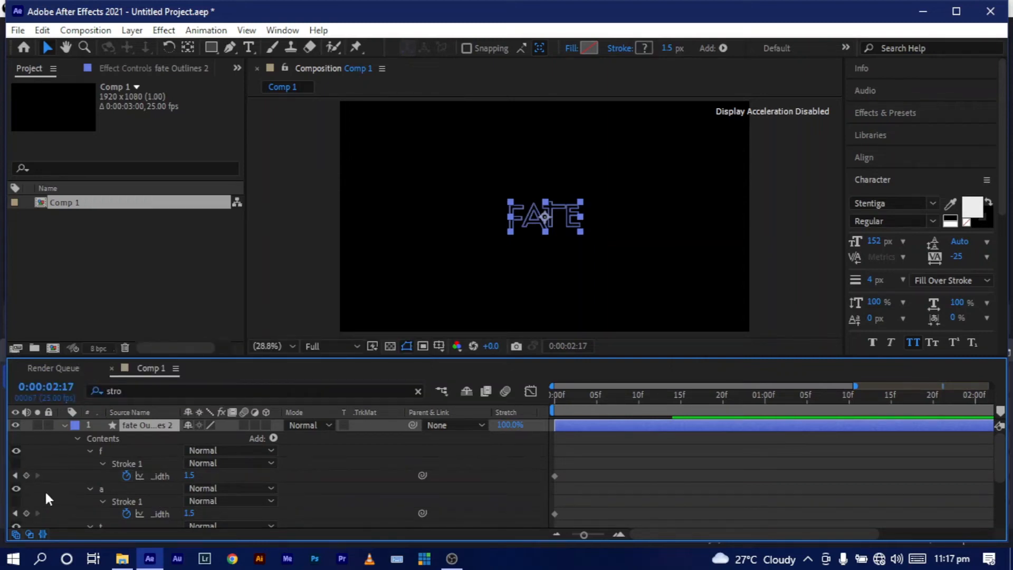
{"action": "scroll", "coordinate": [44, 489], "scroll_direction": "down", "scroll_amount": 2}
{"action": "left_click", "coordinate": [17, 501]}
{"action": "scroll", "coordinate": [46, 494], "scroll_direction": "down", "scroll_amount": 2}
{"action": "scroll", "coordinate": [48, 499], "scroll_direction": "down", "scroll_amount": 1}
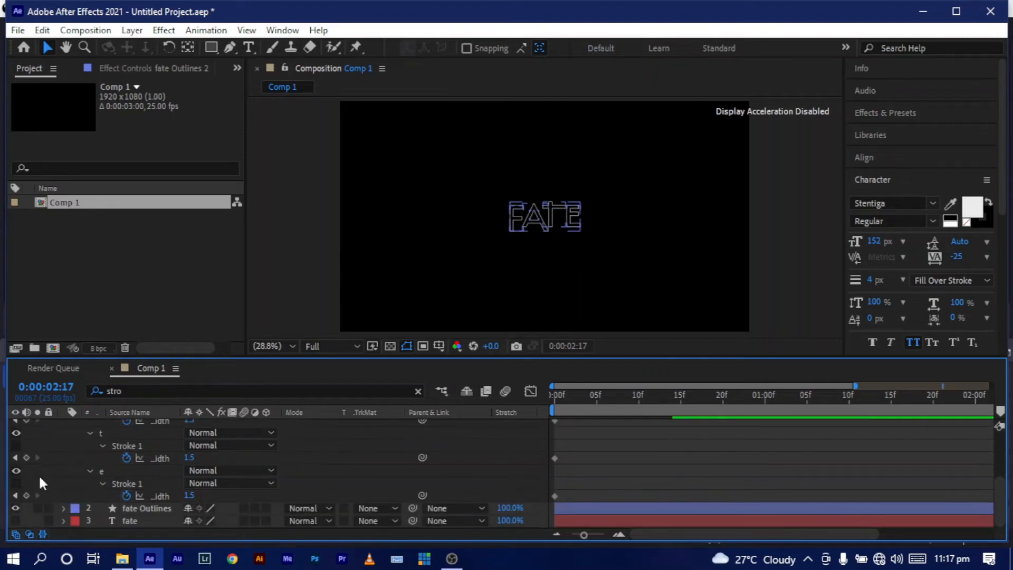
{"action": "scroll", "coordinate": [113, 449], "scroll_direction": "up", "scroll_amount": 5}
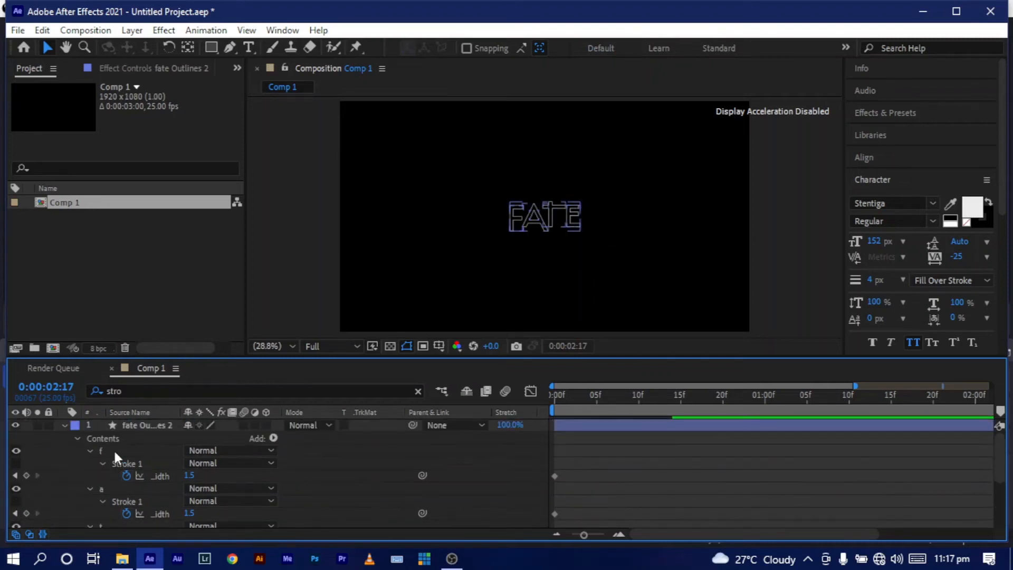
- Filter the timeline properties by "fill" and enable Fill 1 for all four letters of fate Outlines 2
{"action": "left_click", "coordinate": [136, 391]}
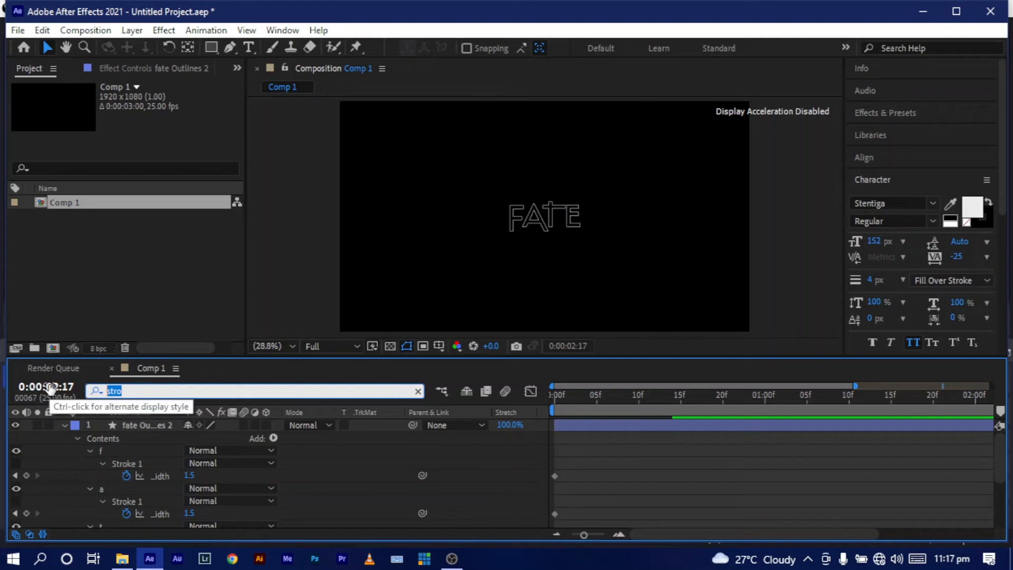
{"action": "type", "text": "fill"}
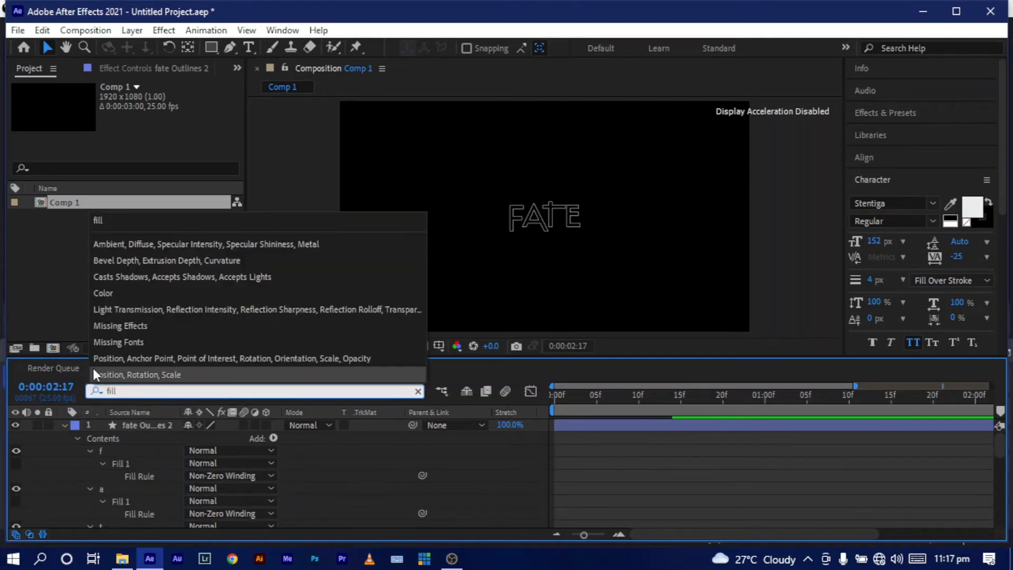
{"action": "left_click", "coordinate": [16, 463]}
{"action": "left_click", "coordinate": [16, 501]}
{"action": "scroll", "coordinate": [123, 472], "scroll_direction": "down", "scroll_amount": 1}
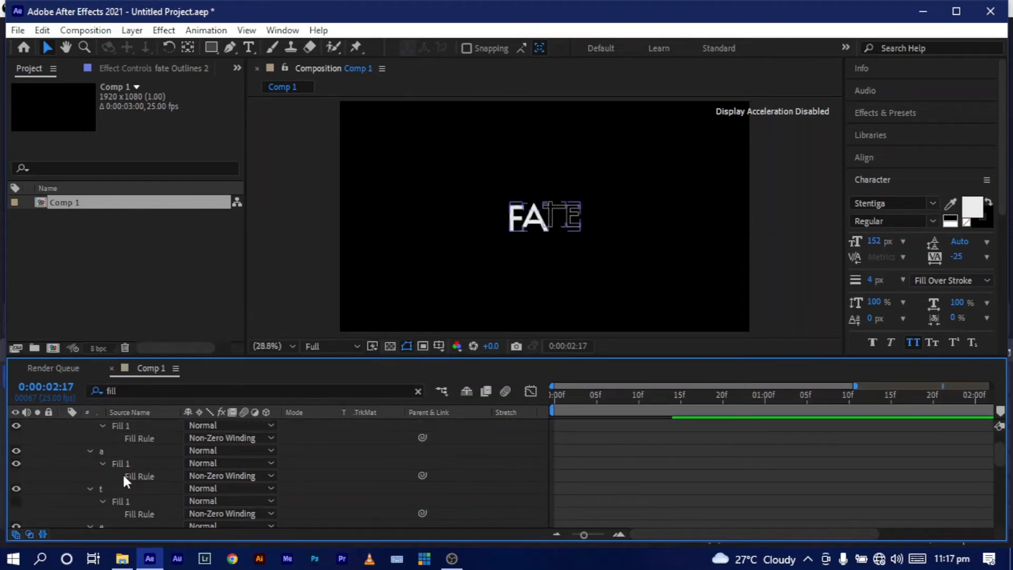
{"action": "left_click", "coordinate": [17, 501]}
{"action": "scroll", "coordinate": [90, 494], "scroll_direction": "down", "scroll_amount": 1}
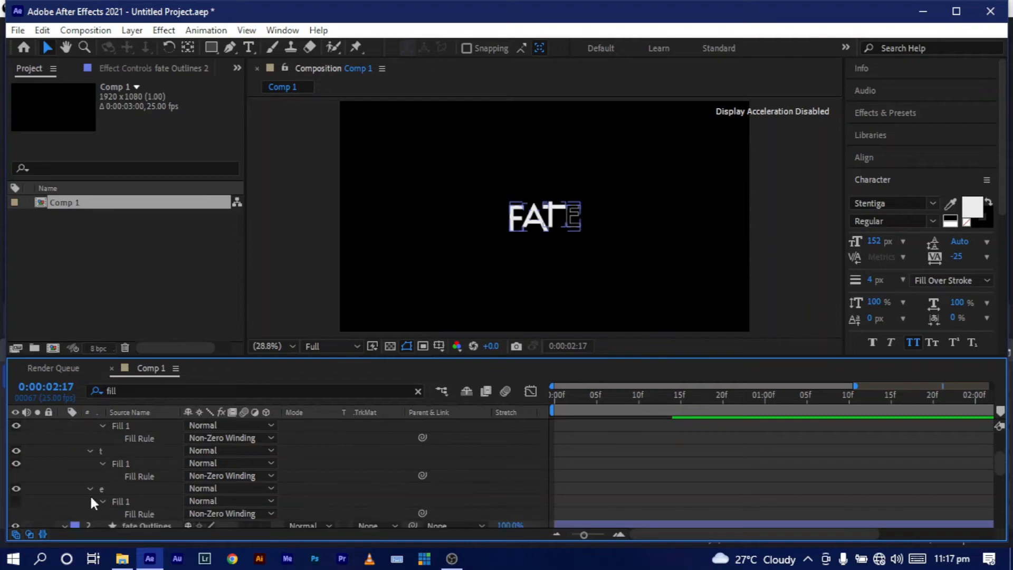
{"action": "left_click", "coordinate": [16, 501]}
{"action": "scroll", "coordinate": [115, 483], "scroll_direction": "up", "scroll_amount": 2}
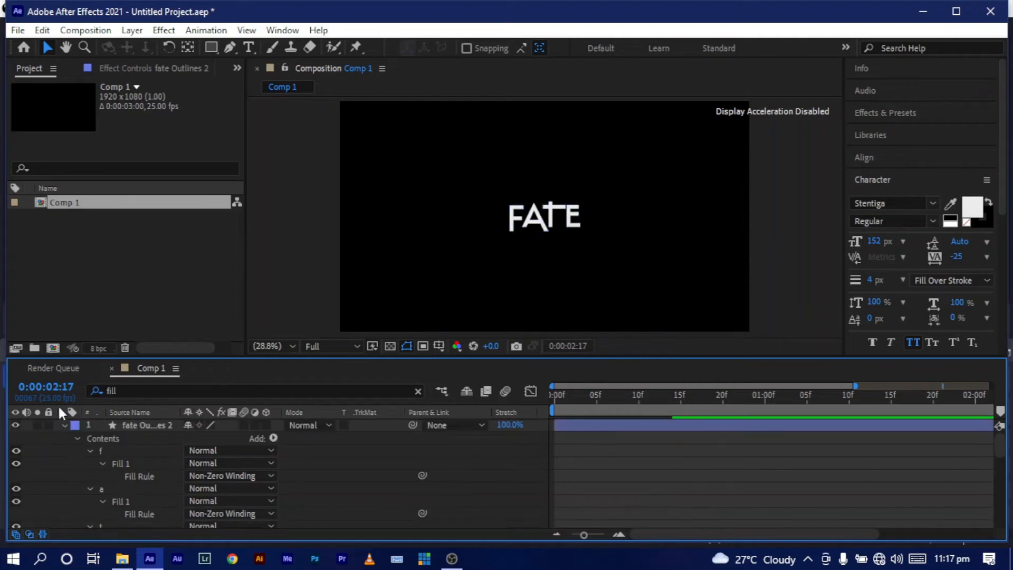
- Collapse both outline layers, duplicate fate Outlines 2, and set its track matte to Alpha Inverted Matte "fate Outlines 3"
{"action": "left_click", "coordinate": [64, 424]}
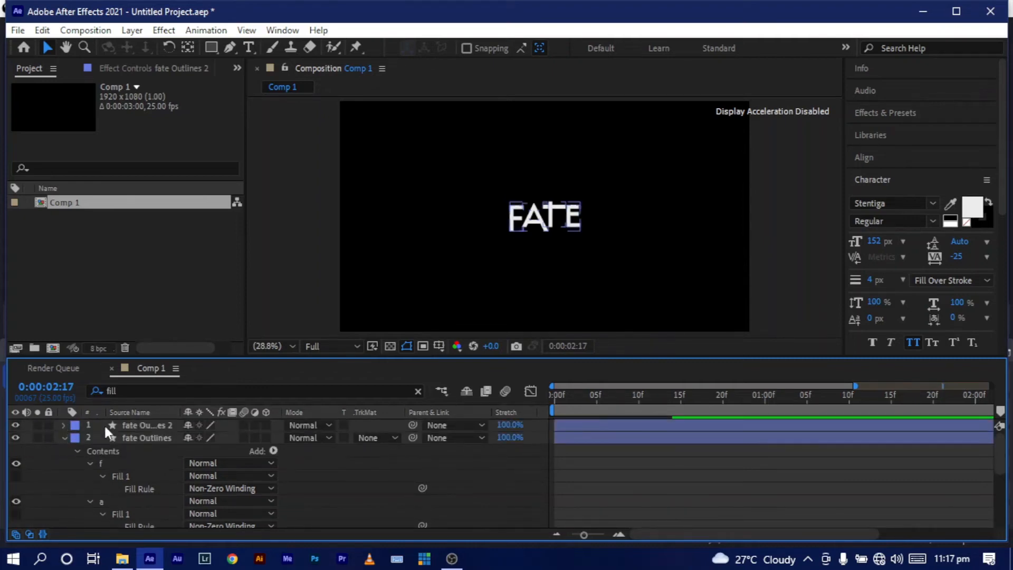
{"action": "left_click", "coordinate": [64, 437]}
{"action": "left_click", "coordinate": [150, 426]}
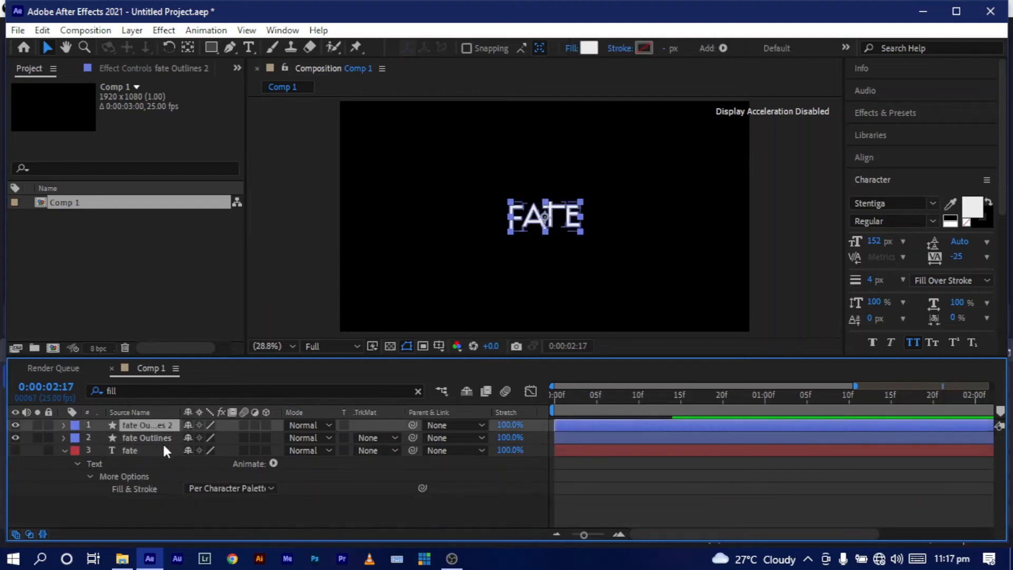
{"action": "key", "text": "ctrl+d"}
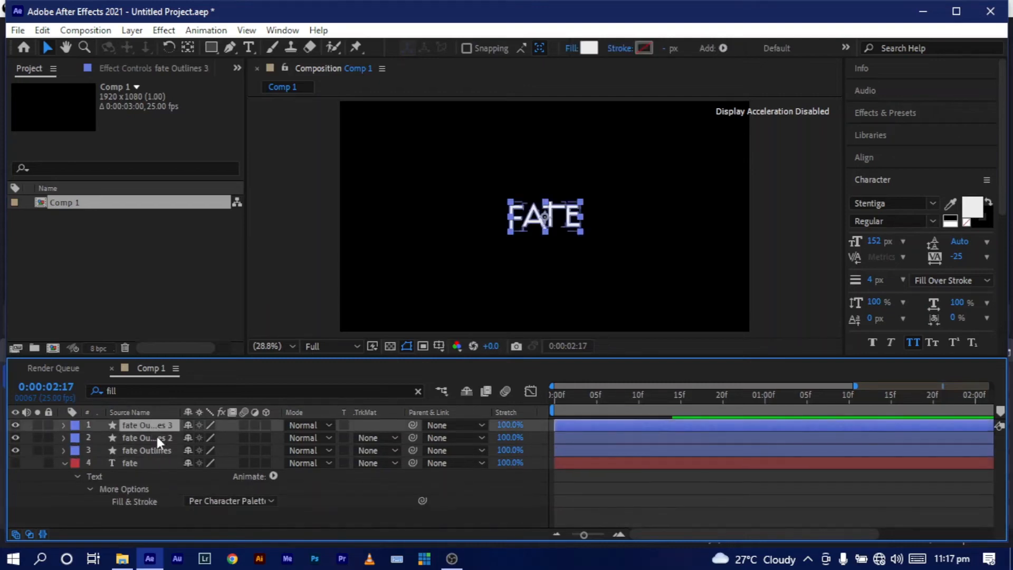
{"action": "left_click", "coordinate": [370, 437]}
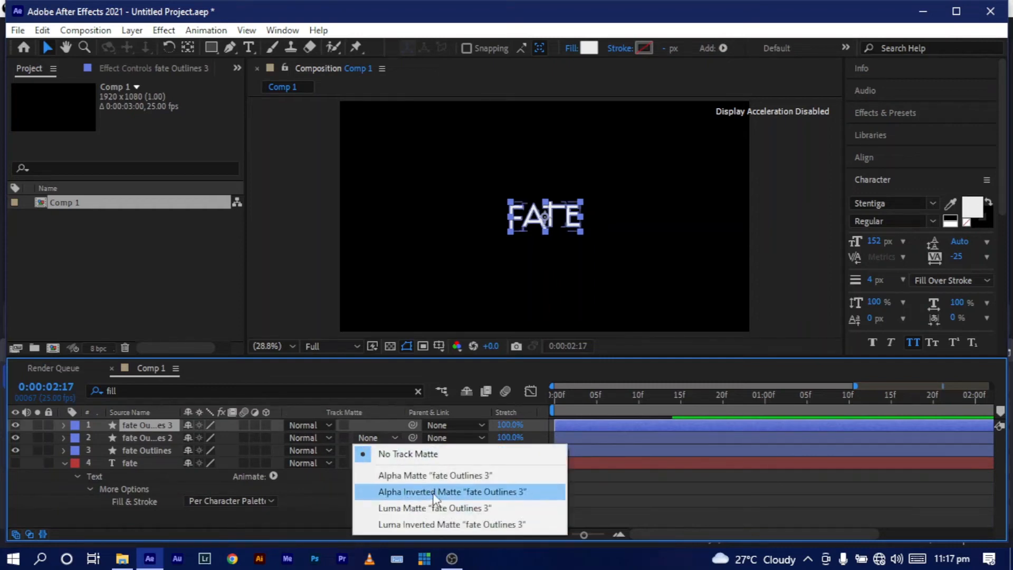
{"action": "left_click", "coordinate": [461, 492]}
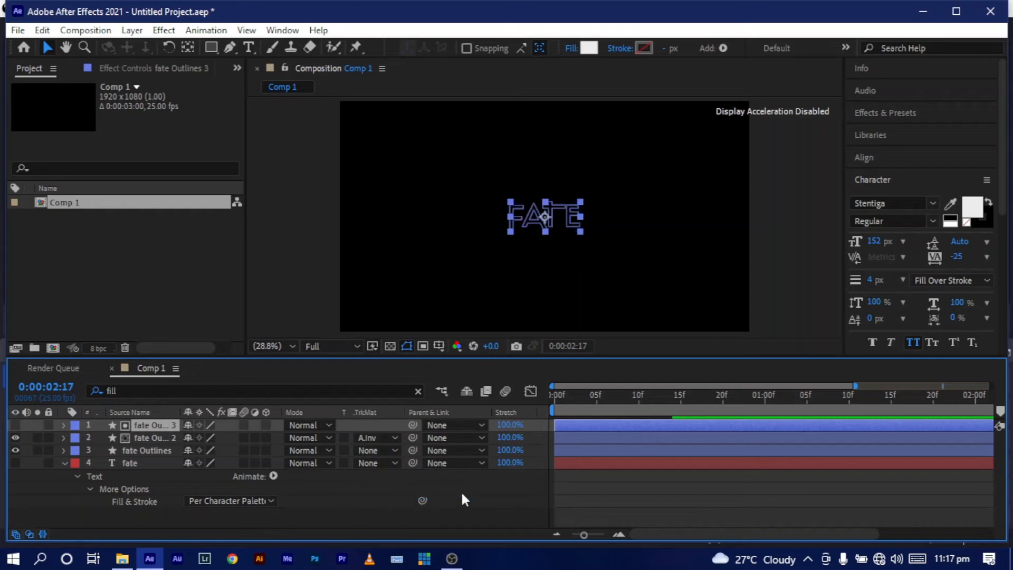
- Shift the fate Outlines 2 layer one frame later and play the animation from the start
{"action": "left_click", "coordinate": [568, 442]}
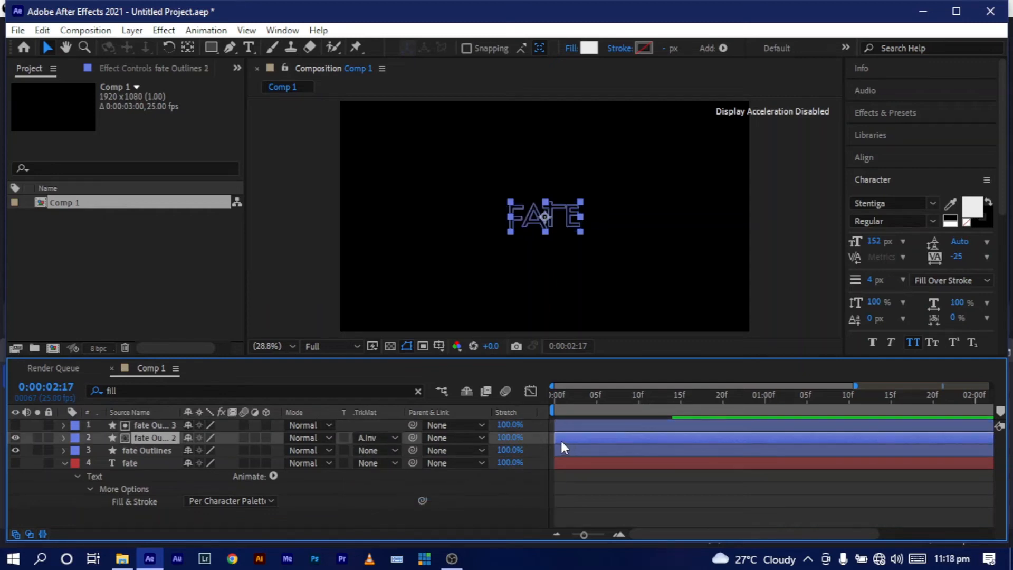
{"action": "left_click_drag", "start_coordinate": [562, 442], "coordinate": [575, 443]}
{"action": "left_click_drag", "start_coordinate": [627, 393], "coordinate": [543, 402]}
{"action": "key", "text": "space"}
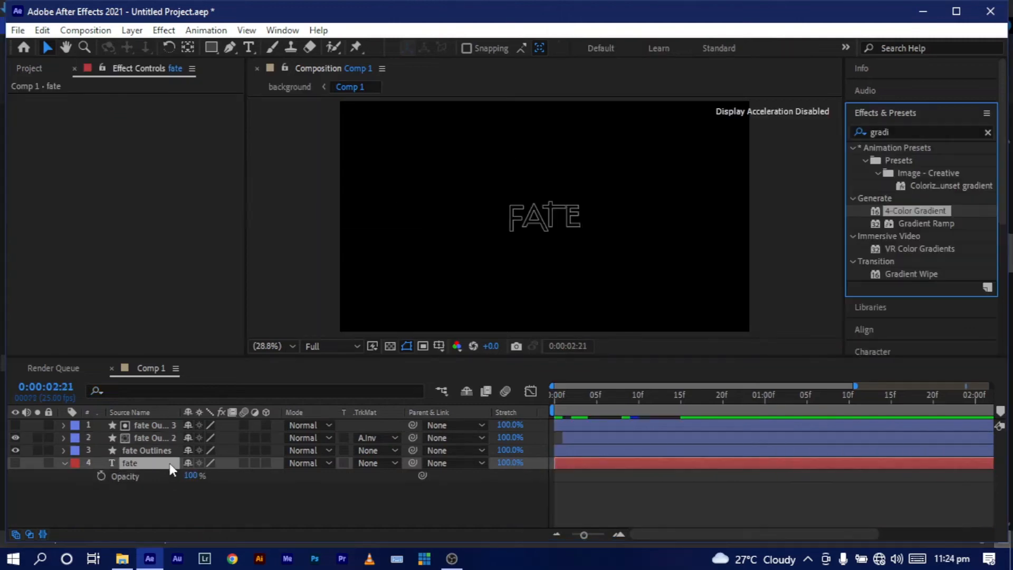
- Move the fate text layer above all others, start it at about 0:00:00:19, and make it visible
{"action": "left_click_drag", "start_coordinate": [153, 468], "coordinate": [150, 426]}
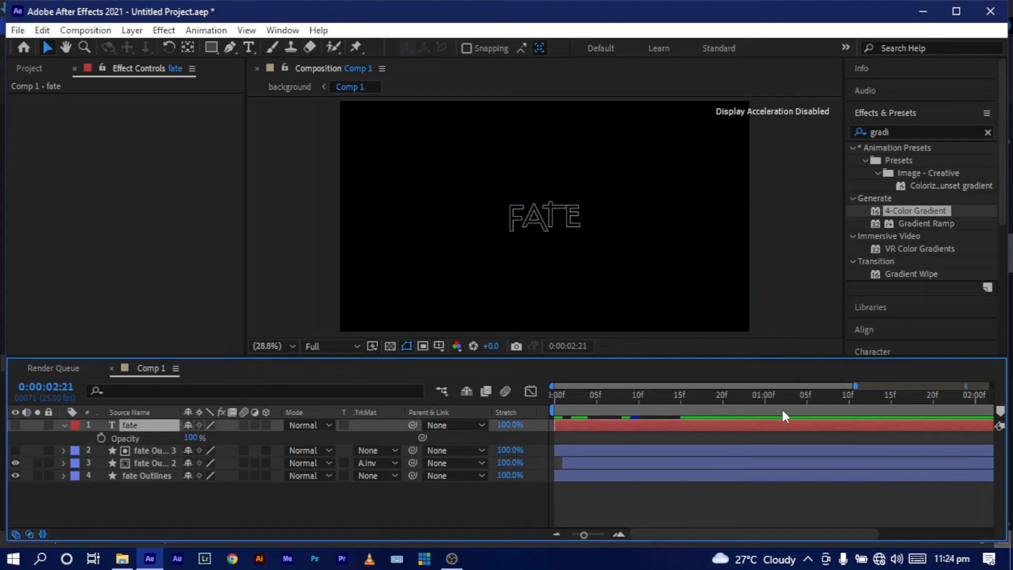
{"action": "left_click_drag", "start_coordinate": [669, 423], "coordinate": [829, 427]}
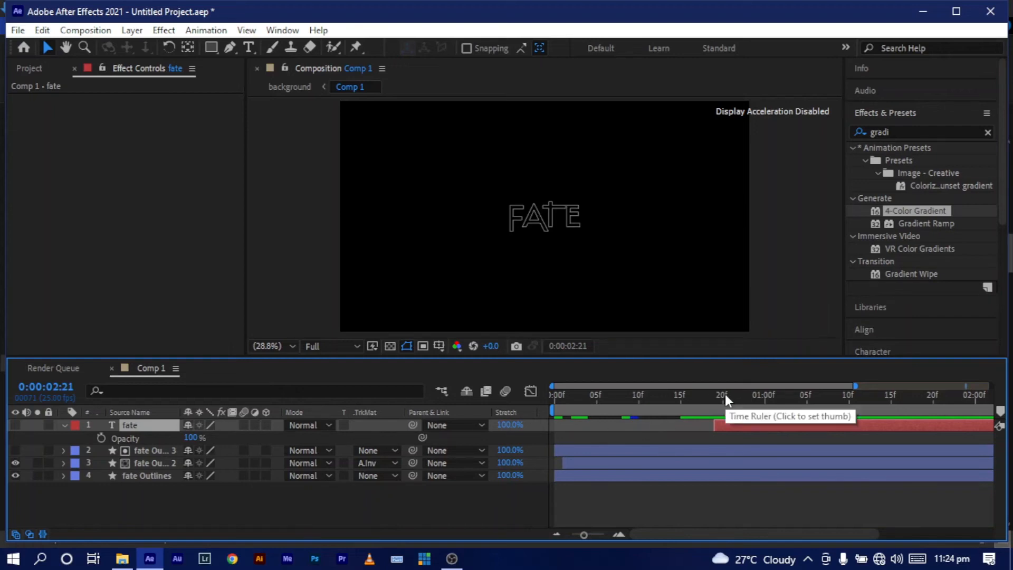
{"action": "left_click", "coordinate": [723, 396]}
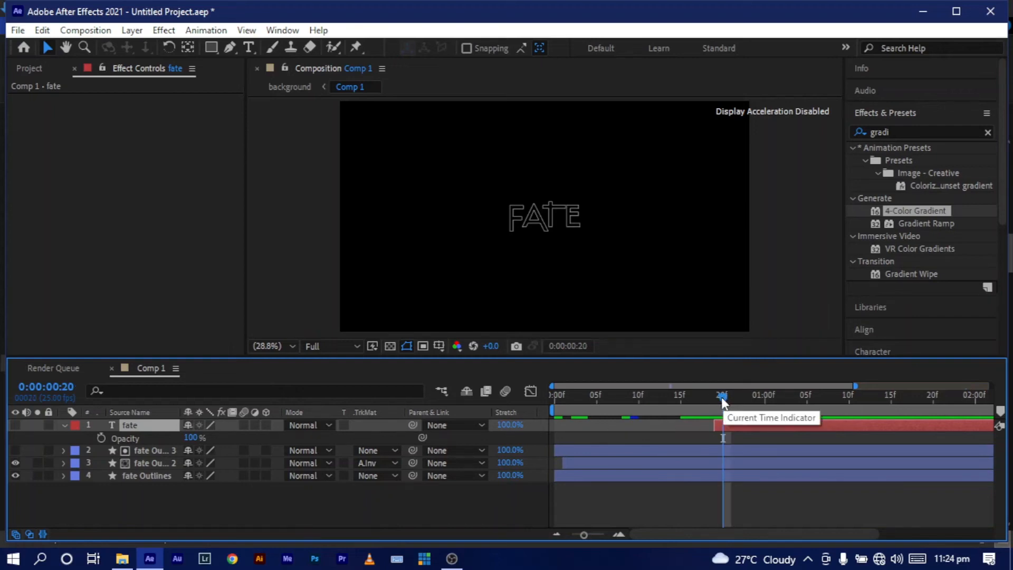
{"action": "left_click", "coordinate": [15, 425]}
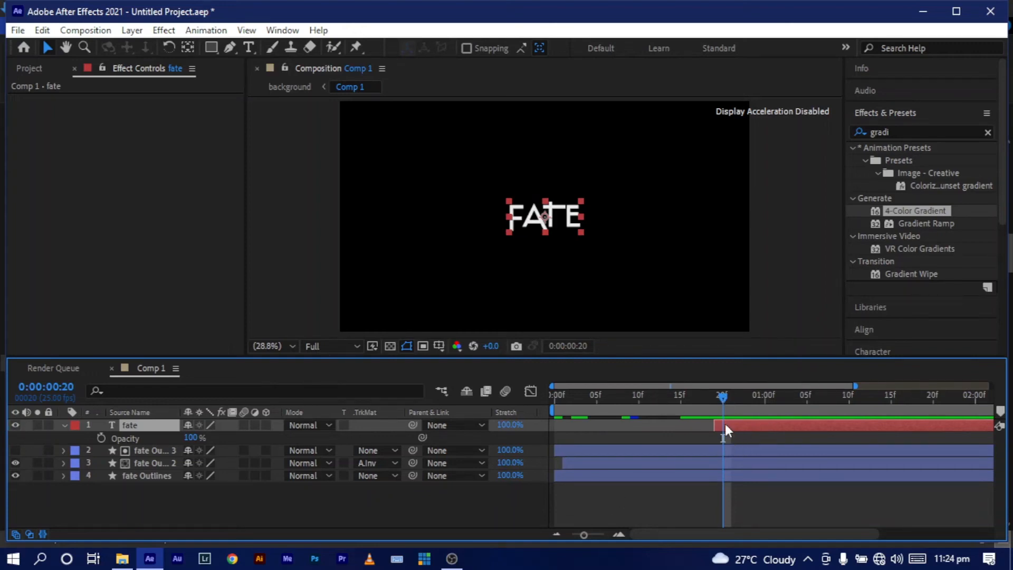
- Keyframe the fate text layer's opacity at 0% on 0:00:00:20 and 100% on 0:00:01:05
{"action": "left_click", "coordinate": [101, 437]}
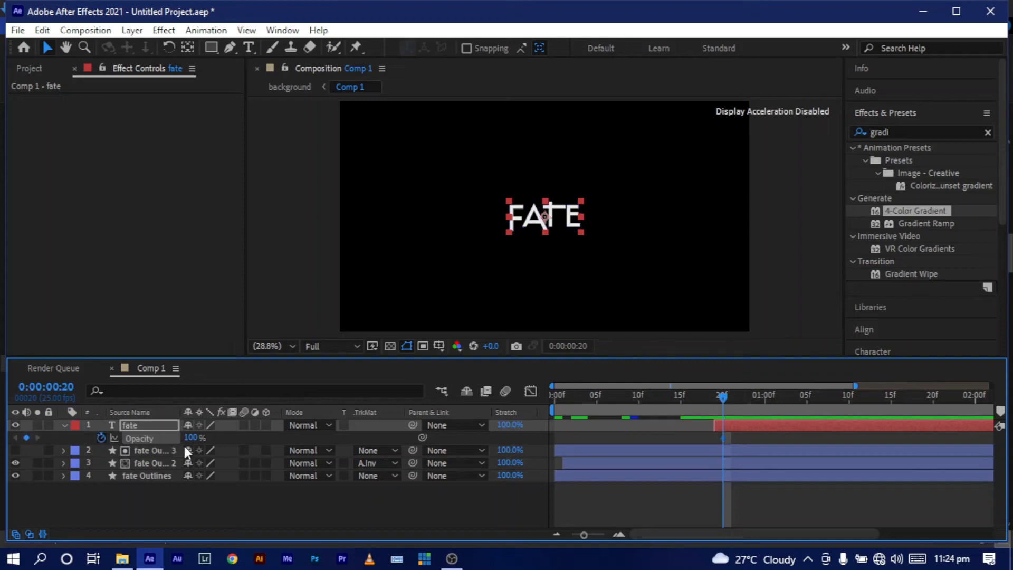
{"action": "left_click_drag", "start_coordinate": [194, 443], "coordinate": [142, 443]}
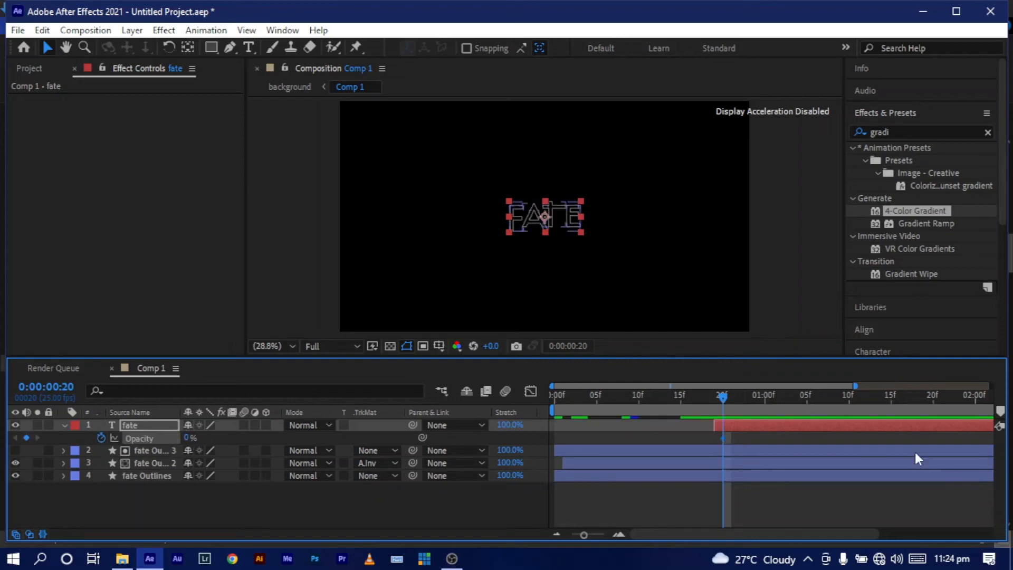
{"action": "left_click", "coordinate": [805, 394]}
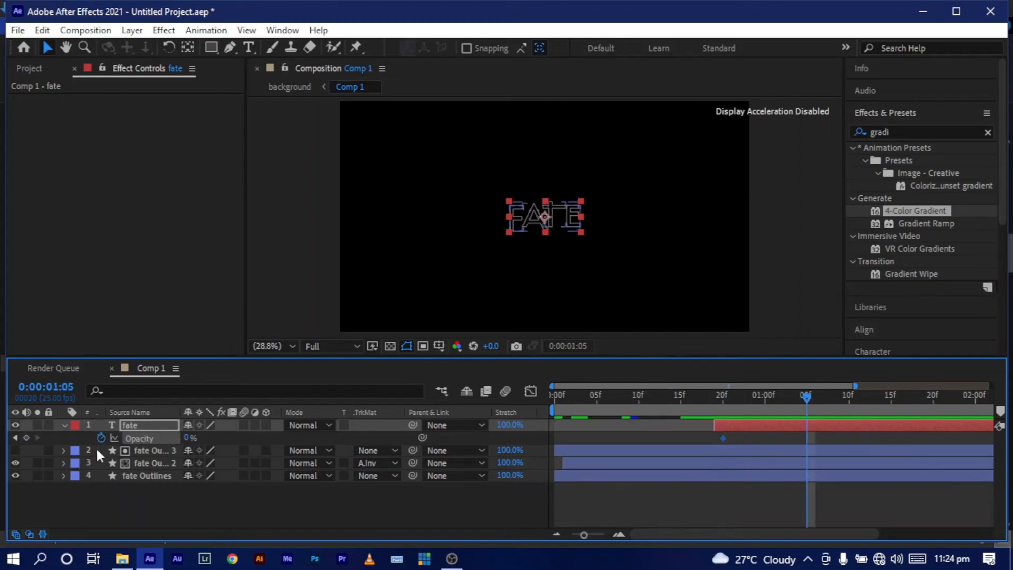
{"action": "left_click_drag", "start_coordinate": [184, 440], "coordinate": [430, 438]}
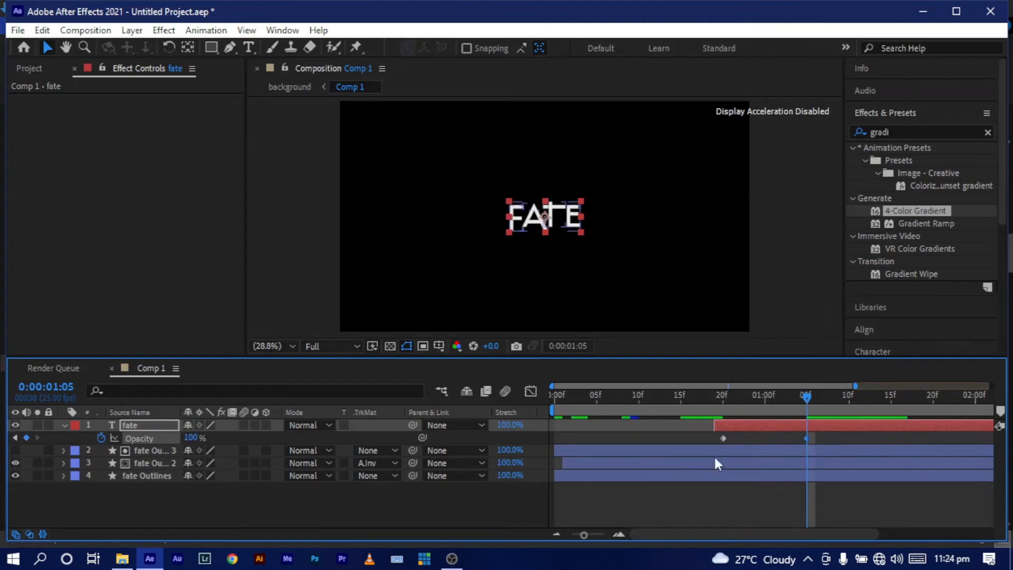
- Apply Easy Ease to both opacity keyframes and play the animation from 0:00:00:00
{"action": "left_click_drag", "start_coordinate": [845, 436], "coordinate": [675, 472]}
{"action": "key", "text": "F9"}
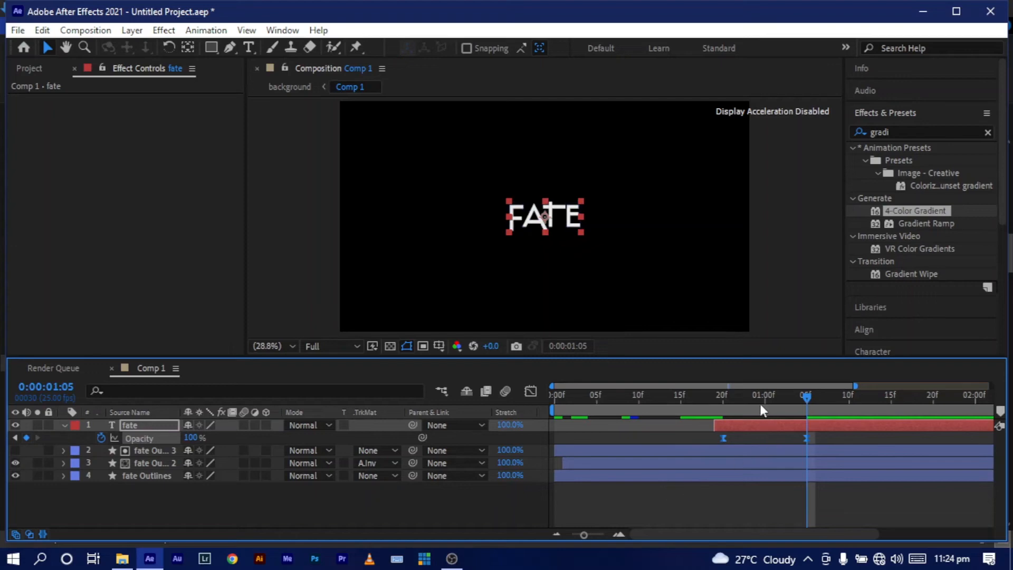
{"action": "left_click_drag", "start_coordinate": [728, 391], "coordinate": [454, 407]}
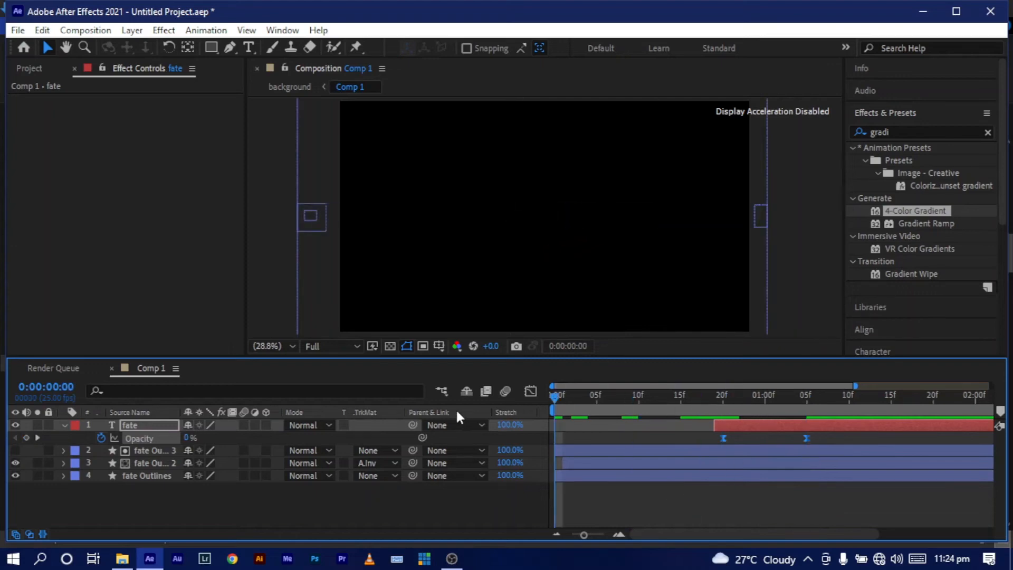
{"action": "key", "text": "space"}
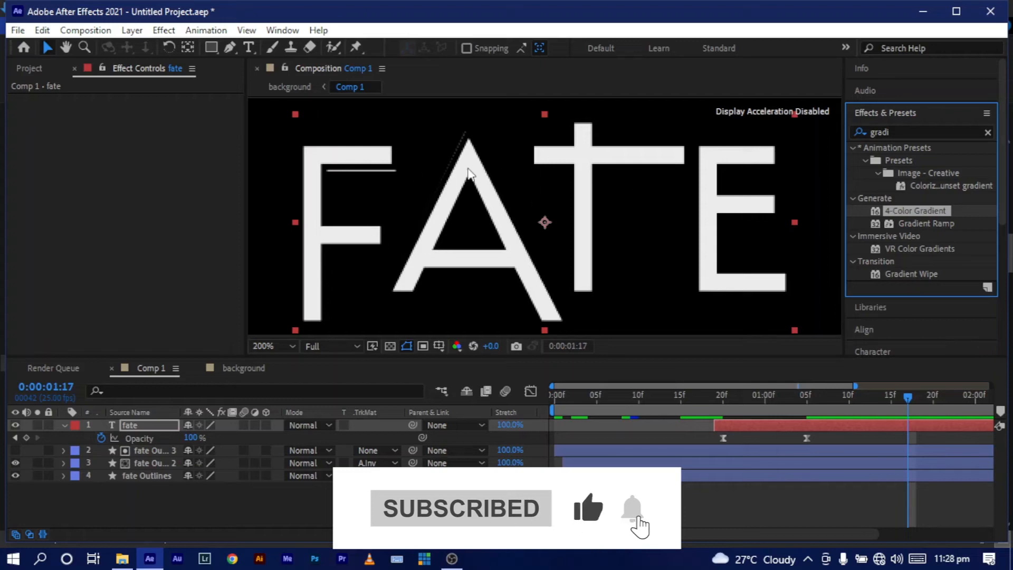
- Set the fate text's stroke color by sampling the white of its letters with the eyedropper
{"action": "left_click", "coordinate": [884, 347]}
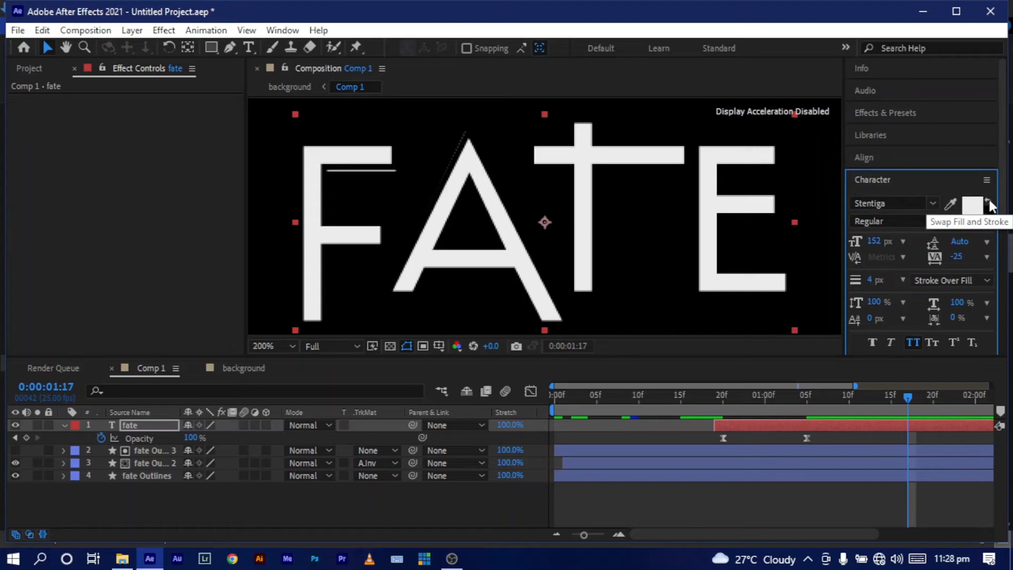
{"action": "left_click", "coordinate": [982, 223]}
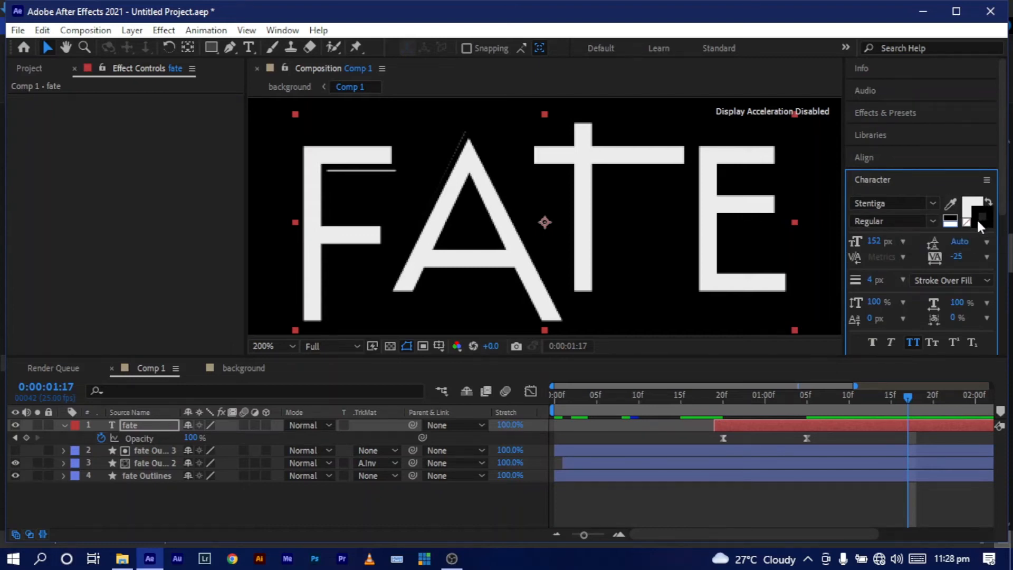
{"action": "left_click", "coordinate": [950, 204]}
{"action": "left_click", "coordinate": [581, 157]}
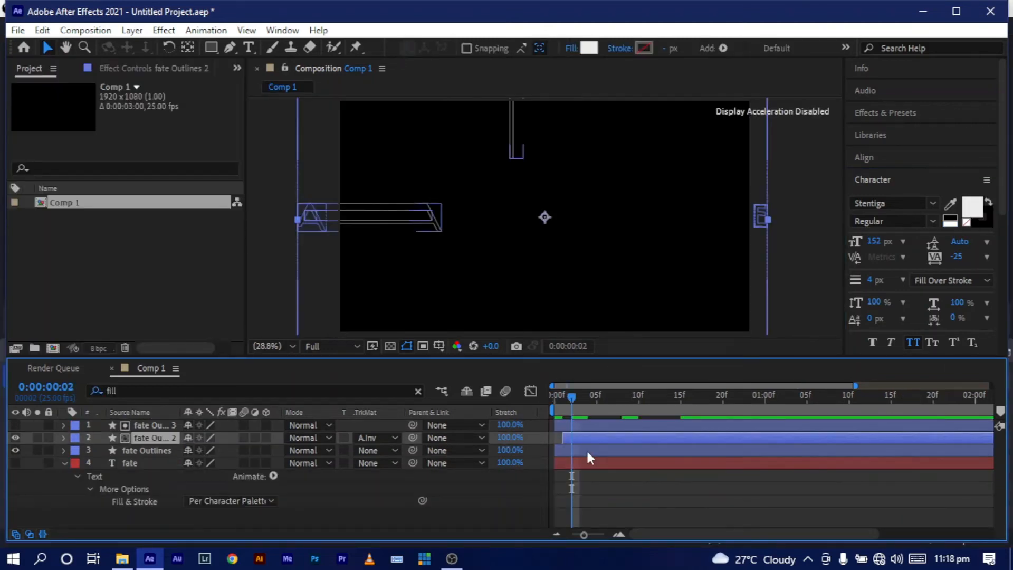
- Create a new 1920 x 1080 composition named background with a 3-second duration
{"action": "key", "text": "ctrl+n"}
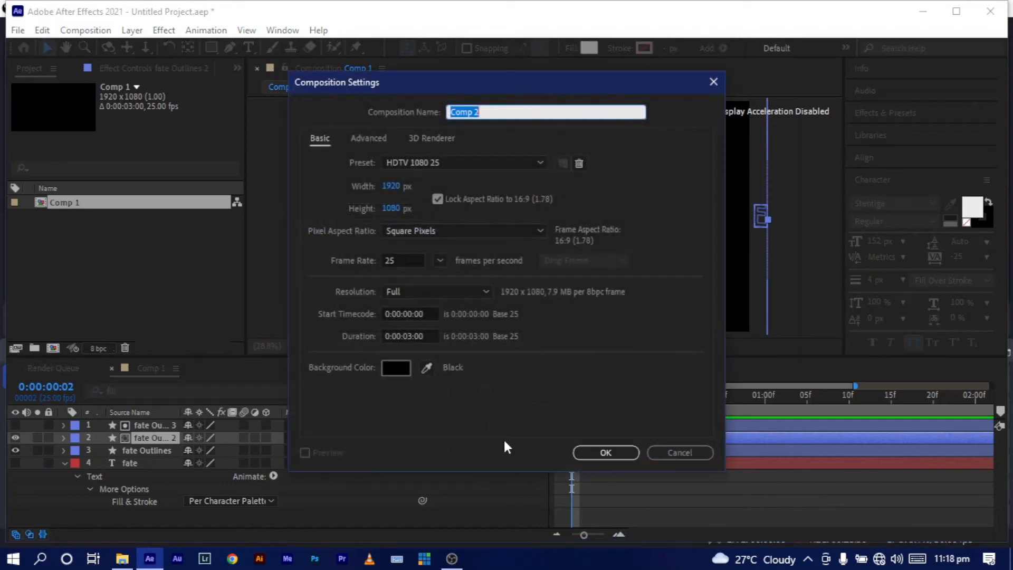
{"action": "type", "text": "background"}
{"action": "left_click", "coordinate": [596, 452]}
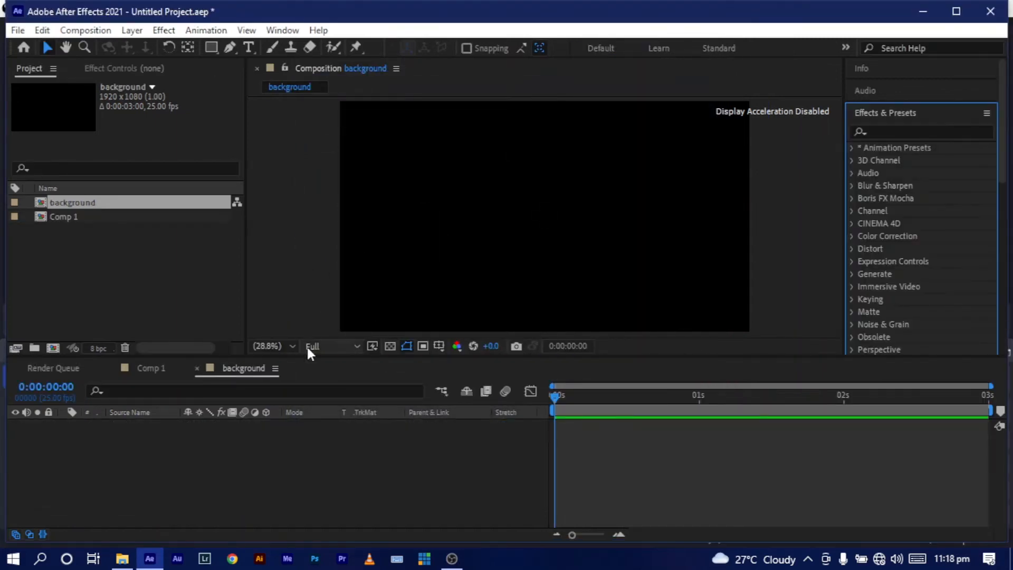
- Add a black solid layer to the background composition
{"action": "right_click", "coordinate": [160, 485]}
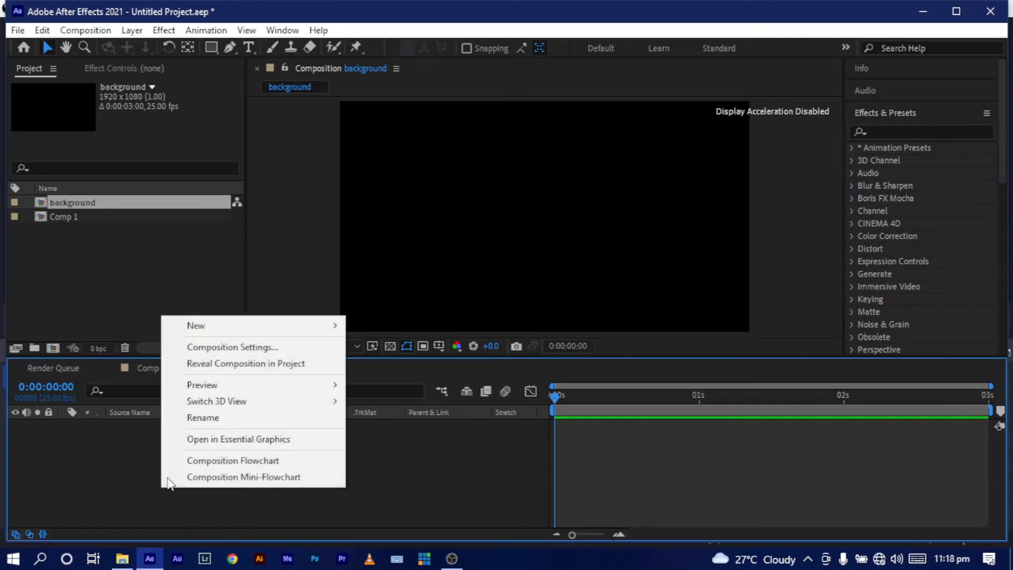
{"action": "mouse_move", "coordinate": [214, 330]}
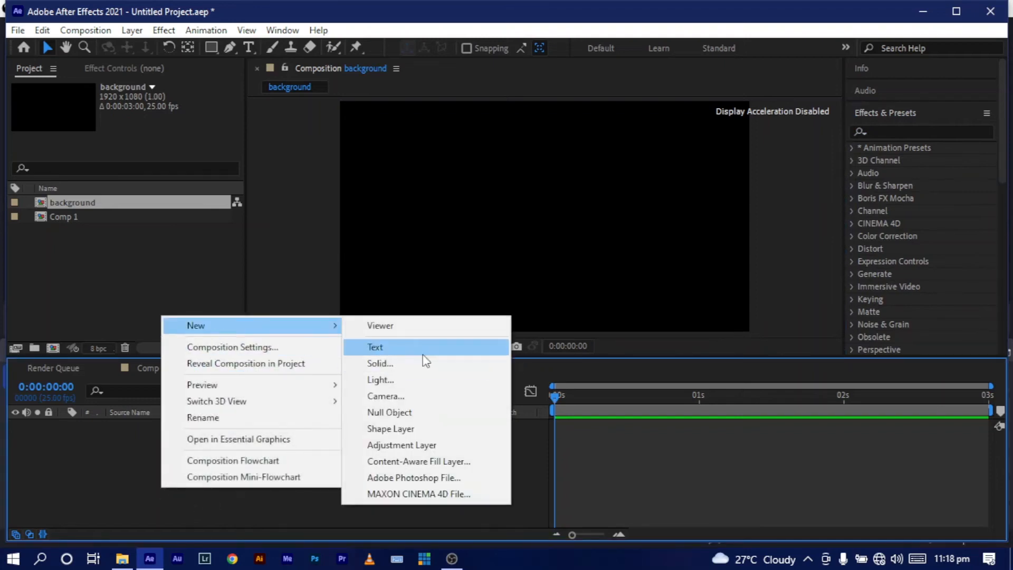
{"action": "left_click", "coordinate": [492, 363]}
{"action": "left_click", "coordinate": [559, 411]}
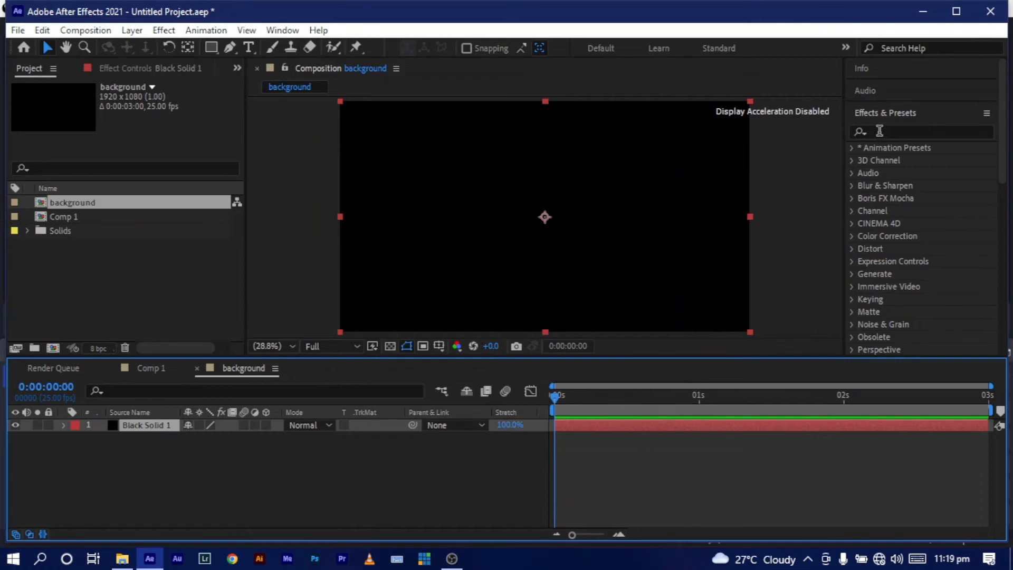
- Find the 4-Color Gradient effect and apply it to the black solid layer
{"action": "left_click", "coordinate": [880, 132]}
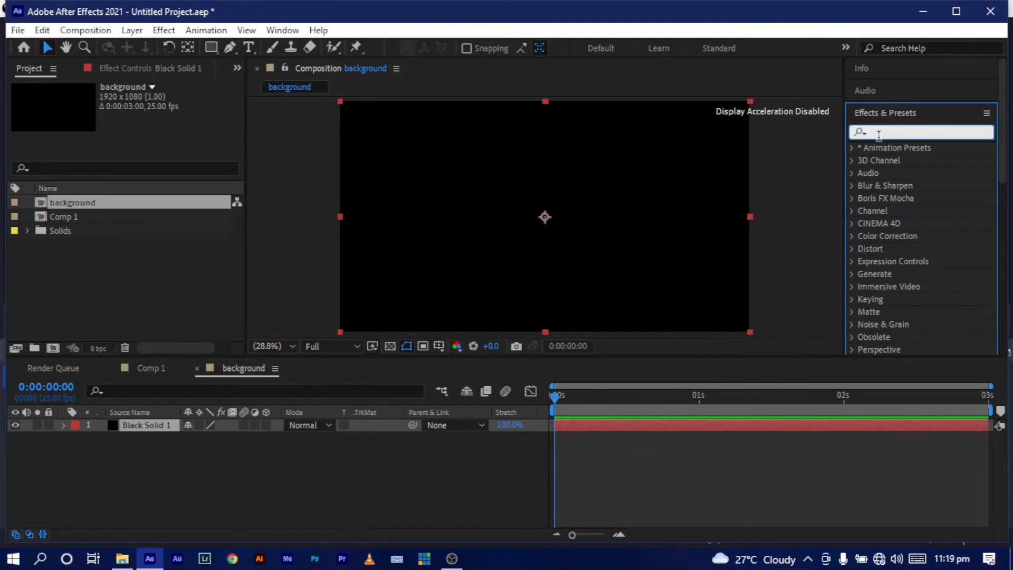
{"action": "type", "text": "gra"}
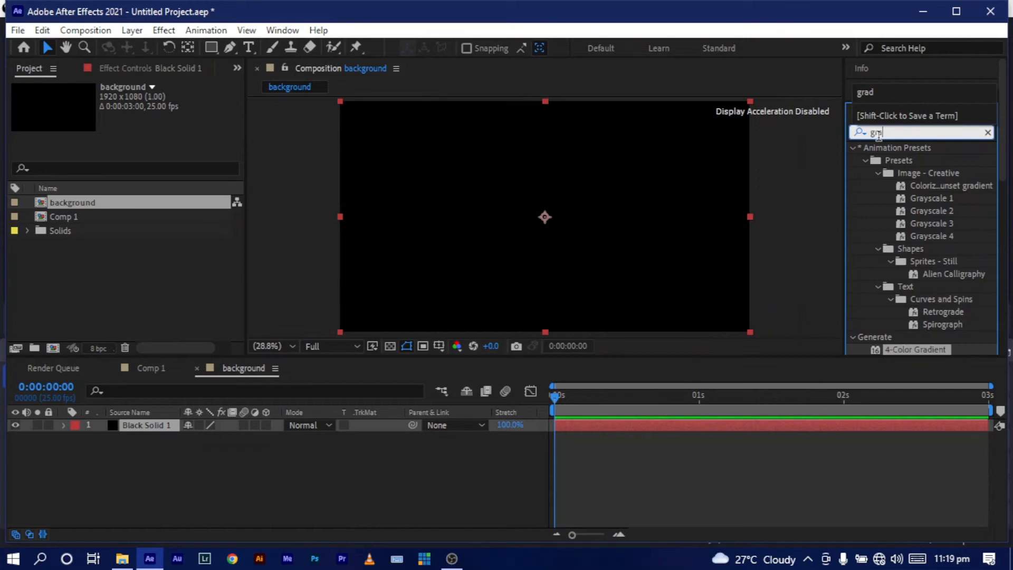
{"action": "type", "text": "di"}
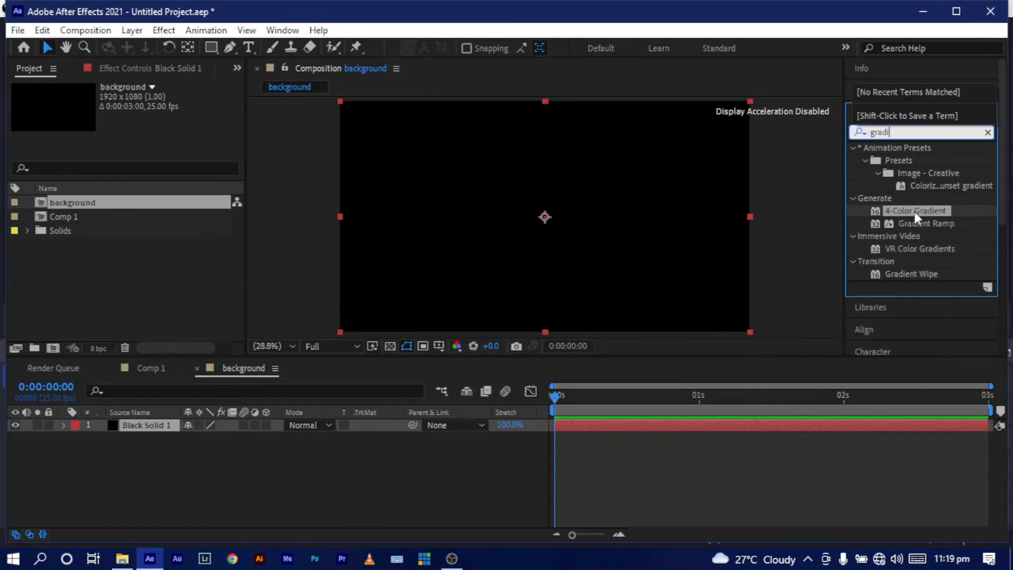
{"action": "left_click_drag", "start_coordinate": [927, 215], "coordinate": [151, 428]}
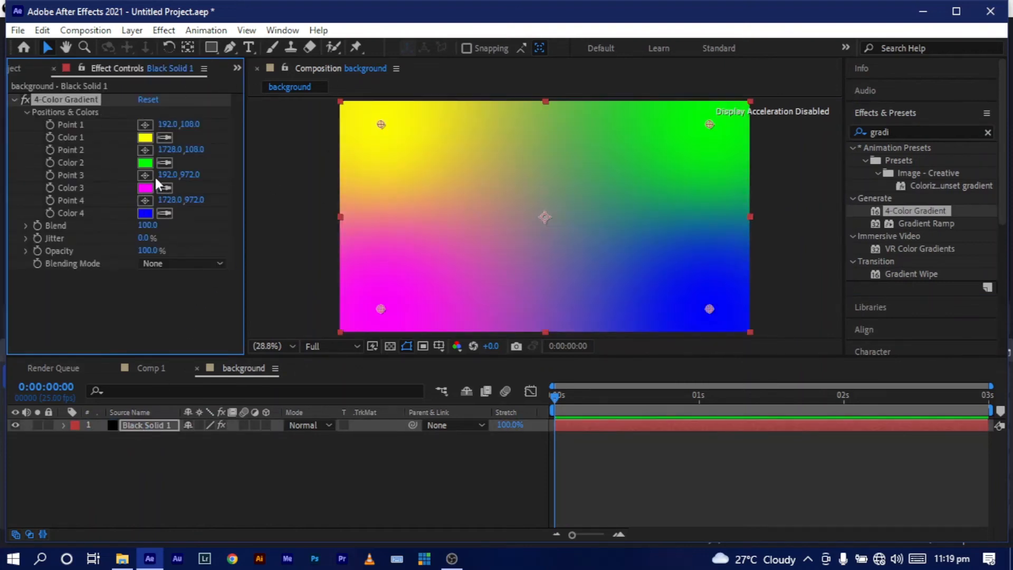
- Set Color 4 and Color 1 of the 4-Color Gradient to black (000000)
{"action": "left_click", "coordinate": [145, 212]}
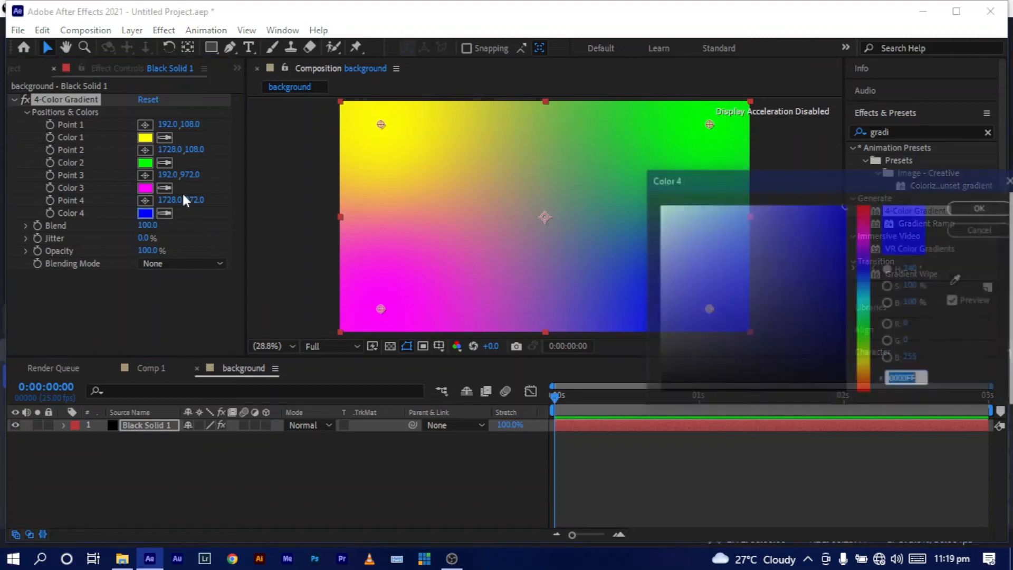
{"action": "left_click_drag", "start_coordinate": [801, 287], "coordinate": [845, 393]}
{"action": "left_click", "coordinate": [982, 207]}
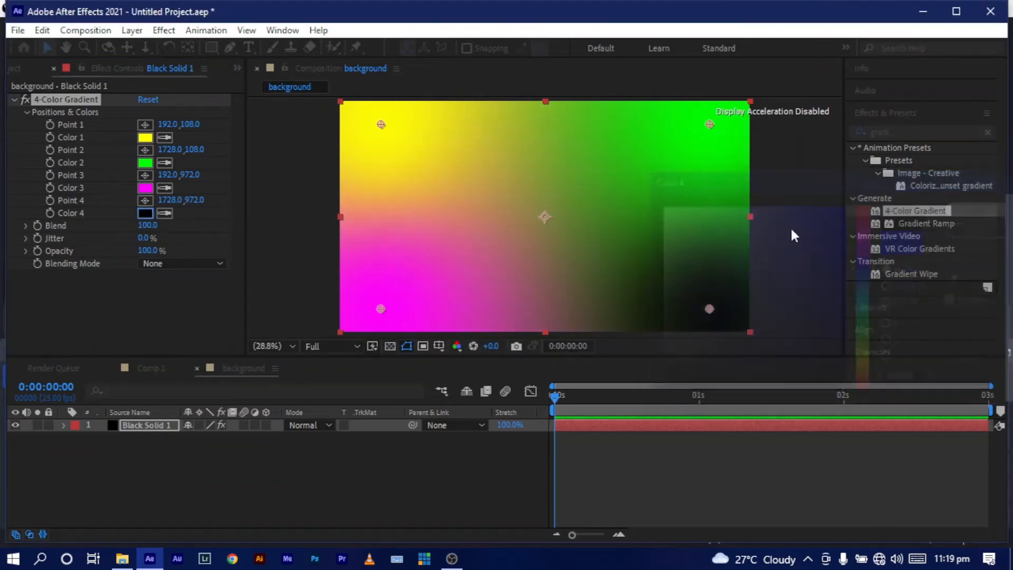
{"action": "left_click", "coordinate": [145, 137]}
{"action": "left_click_drag", "start_coordinate": [796, 290], "coordinate": [801, 280]}
{"action": "left_click_drag", "start_coordinate": [768, 411], "coordinate": [760, 417]}
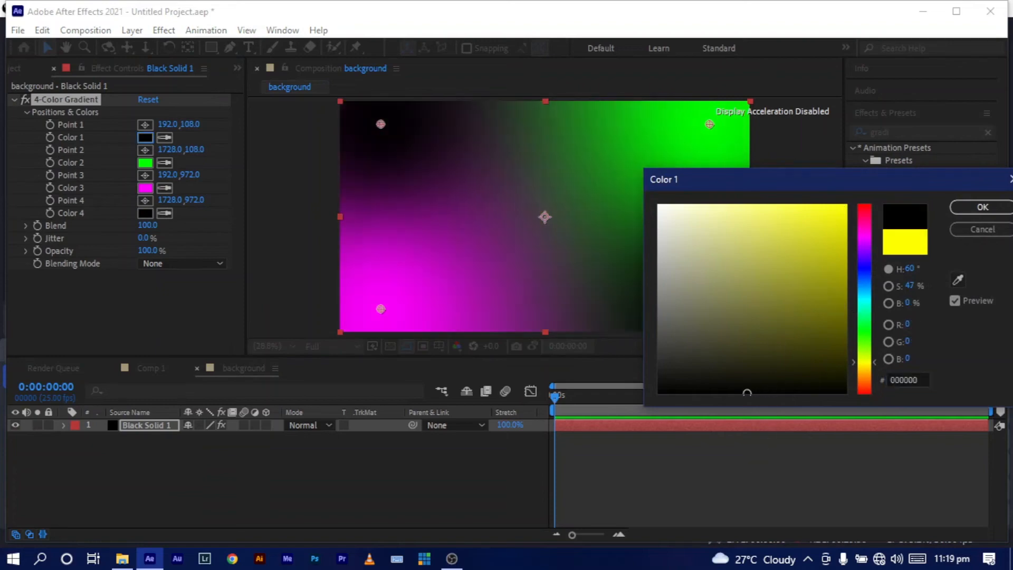
{"action": "left_click", "coordinate": [982, 207]}
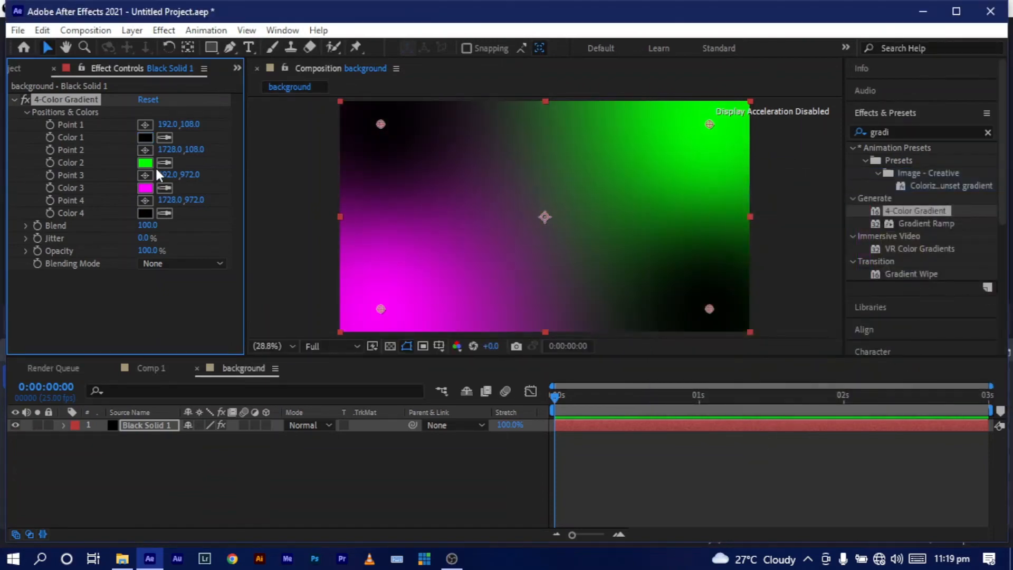
- Set Color 2 of the 4-Color Gradient to dark red, C40000
{"action": "left_click", "coordinate": [145, 162]}
{"action": "left_click_drag", "start_coordinate": [862, 227], "coordinate": [872, 212]}
{"action": "left_click", "coordinate": [831, 238]}
{"action": "left_click", "coordinate": [845, 233]}
{"action": "left_click_drag", "start_coordinate": [863, 220], "coordinate": [871, 205]}
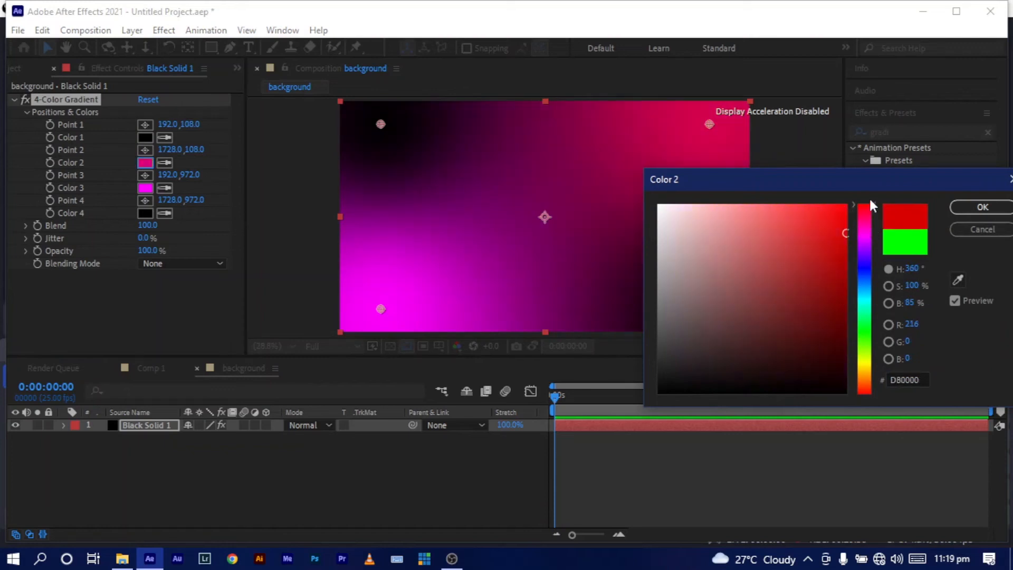
{"action": "left_click_drag", "start_coordinate": [844, 227], "coordinate": [845, 248]}
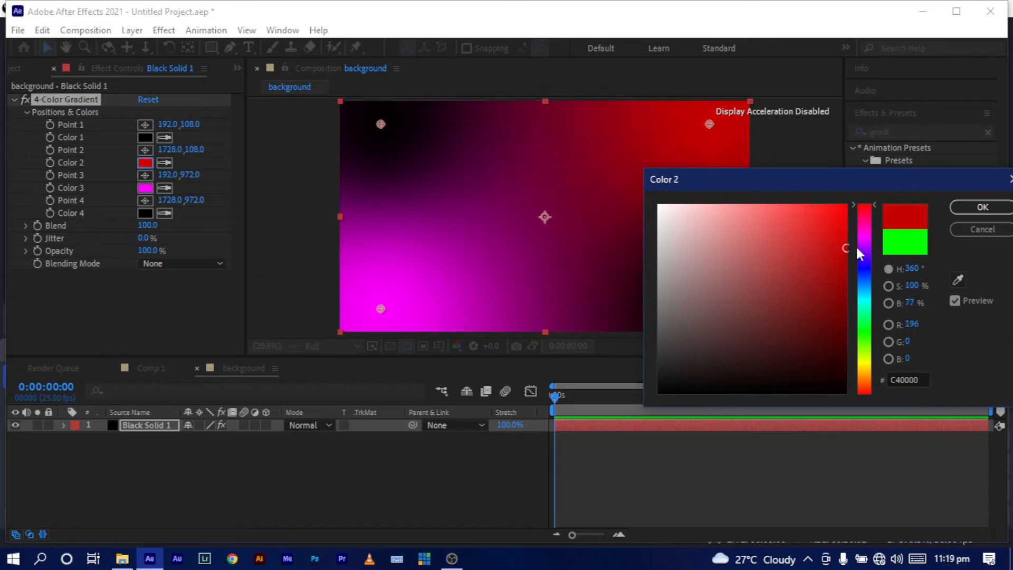
{"action": "left_click", "coordinate": [971, 210]}
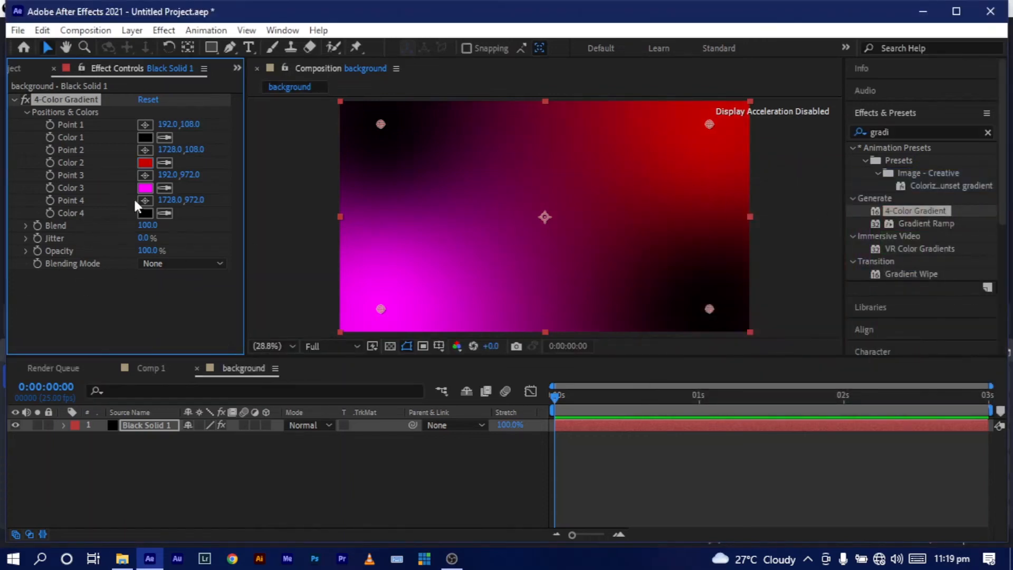
- Set Color 3 of the 4-Color Gradient to a dark crimson purple, 91013E
{"action": "left_click", "coordinate": [145, 188]}
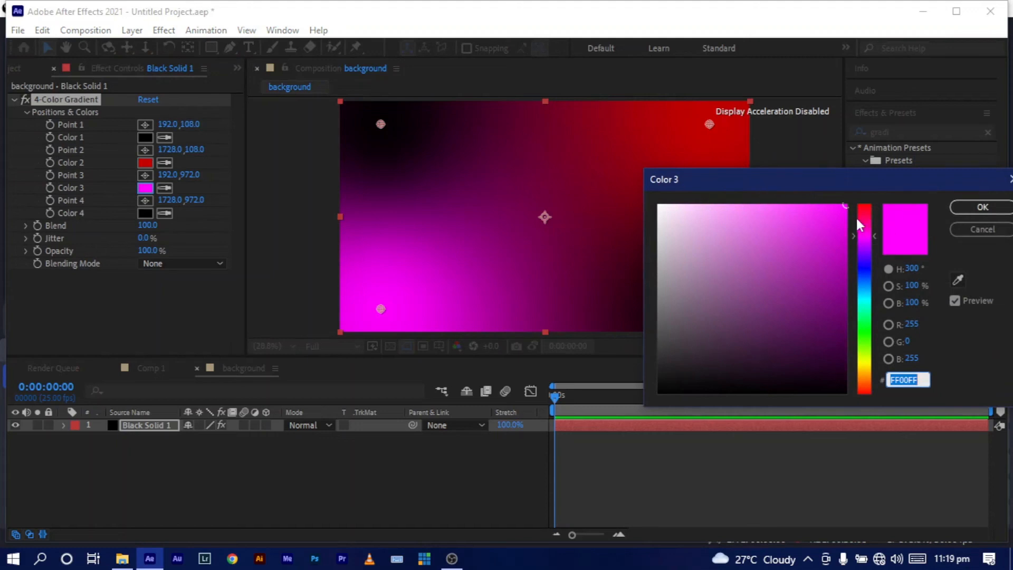
{"action": "left_click_drag", "start_coordinate": [860, 225], "coordinate": [857, 185]}
{"action": "left_click_drag", "start_coordinate": [823, 258], "coordinate": [844, 286]}
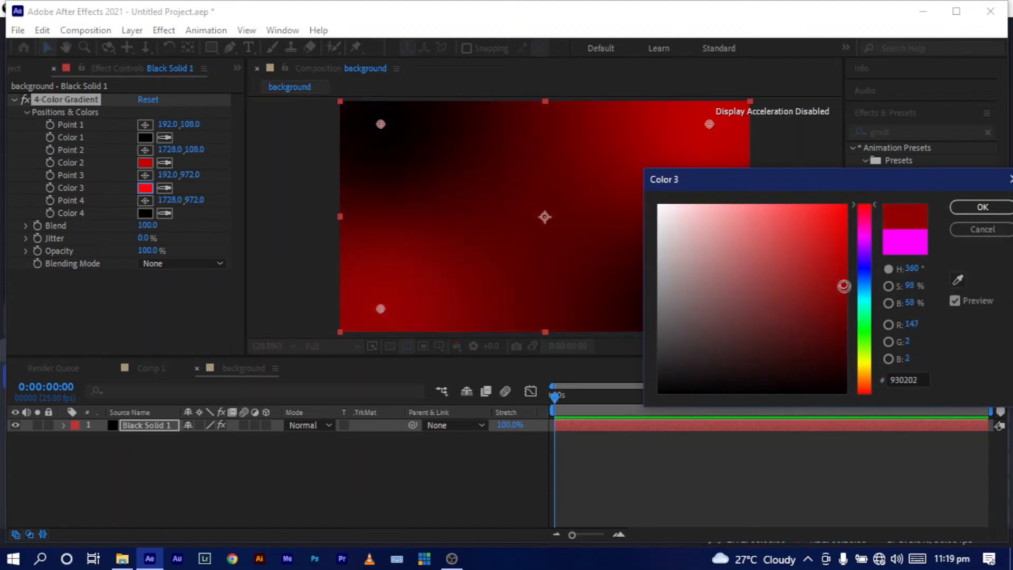
{"action": "left_click_drag", "start_coordinate": [867, 222], "coordinate": [869, 218]}
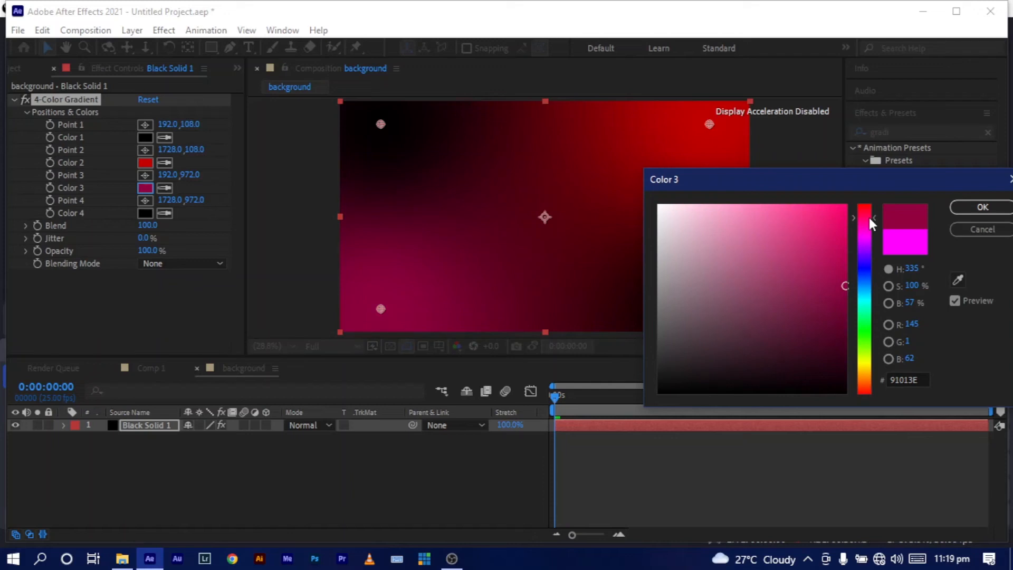
{"action": "left_click", "coordinate": [981, 207]}
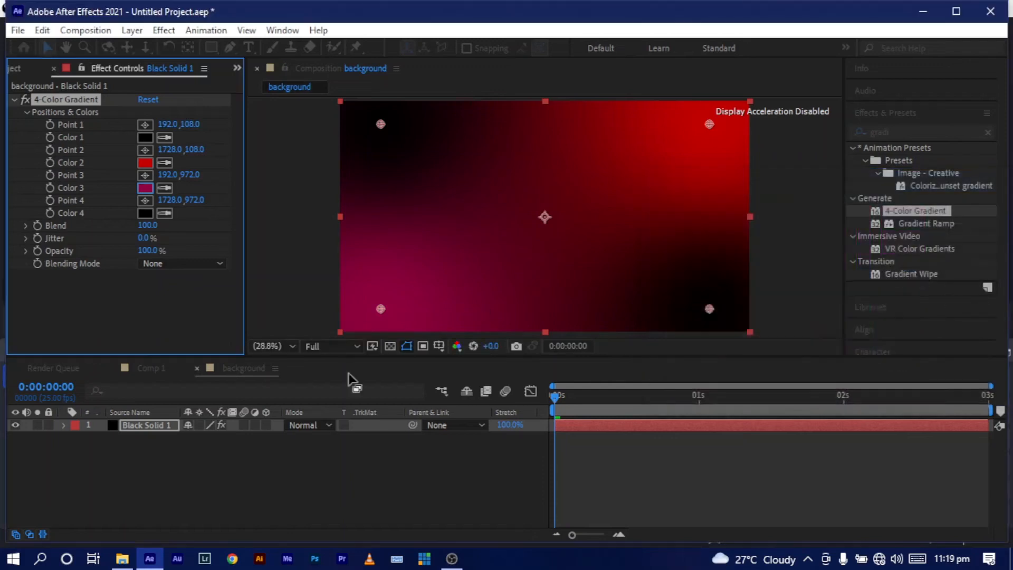
- Scale the gradient solid layer up to 207%
{"action": "key", "text": "s"}
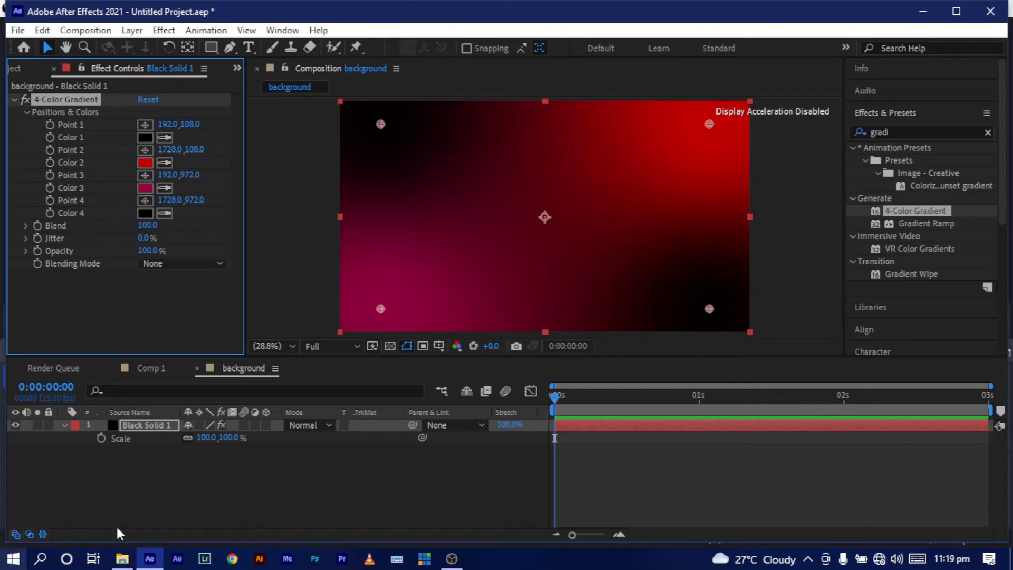
{"action": "left_click_drag", "start_coordinate": [234, 444], "coordinate": [296, 435]}
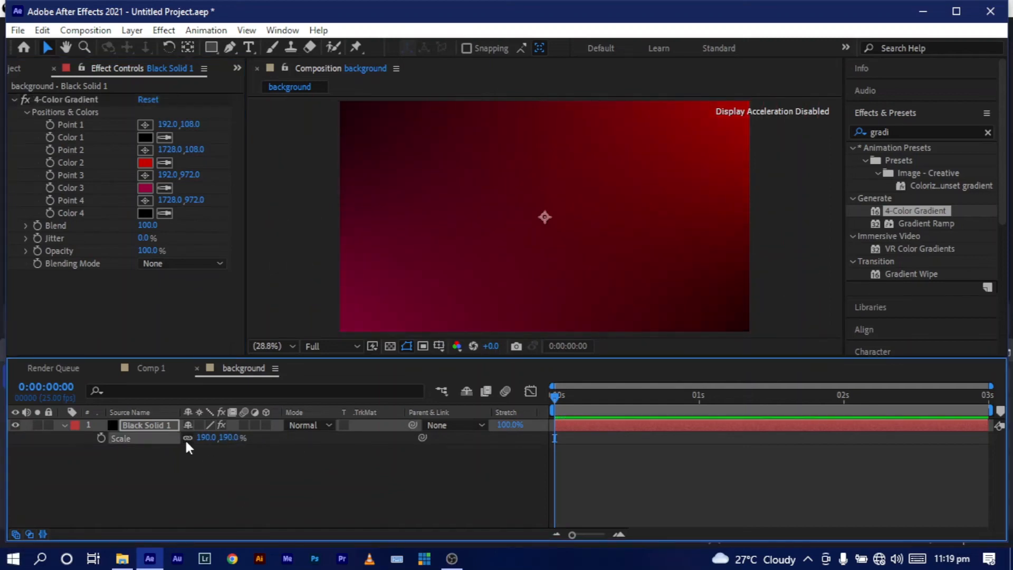
{"action": "left_click", "coordinate": [231, 438]}
{"action": "type", "text": "207"}
{"action": "key", "text": "Return"}
{"action": "left_click", "coordinate": [224, 526]}
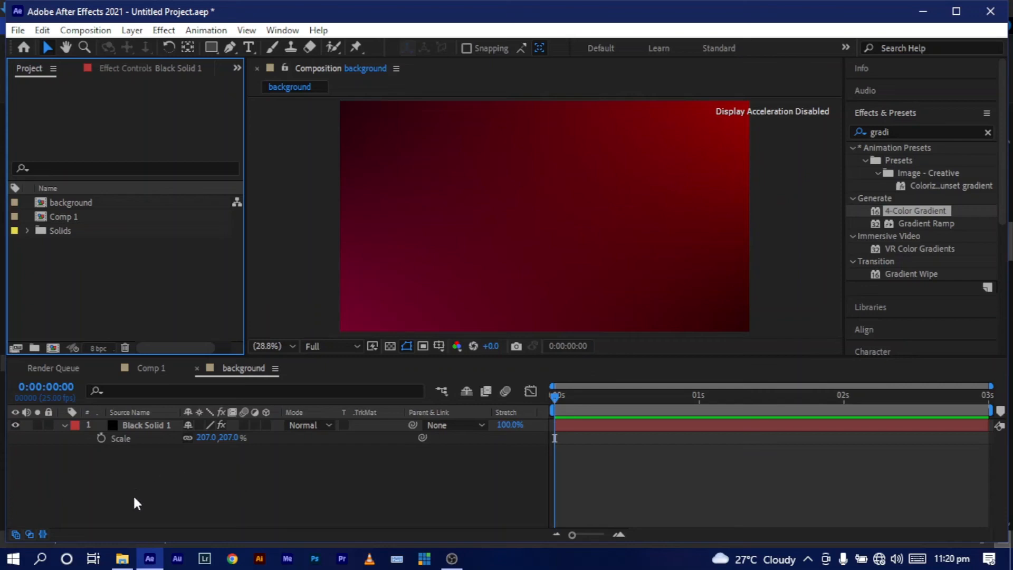
- Import blue-brushstrokes-background.jpg from the file explorer and add it to the background composition as a layer
{"action": "left_click", "coordinate": [122, 559]}
{"action": "mouse_move", "coordinate": [399, 257]}
{"action": "left_mouse_down"}
{"action": "mouse_move", "coordinate": [310, 523]}
{"action": "mouse_move", "coordinate": [327, 476]}
{"action": "mouse_move", "coordinate": [207, 489]}
{"action": "mouse_move", "coordinate": [203, 537]}
{"action": "mouse_move", "coordinate": [173, 539]}
{"action": "mouse_move", "coordinate": [182, 557]}
{"action": "mouse_move", "coordinate": [149, 558]}
{"action": "mouse_move", "coordinate": [129, 281]}
{"action": "left_mouse_up"}
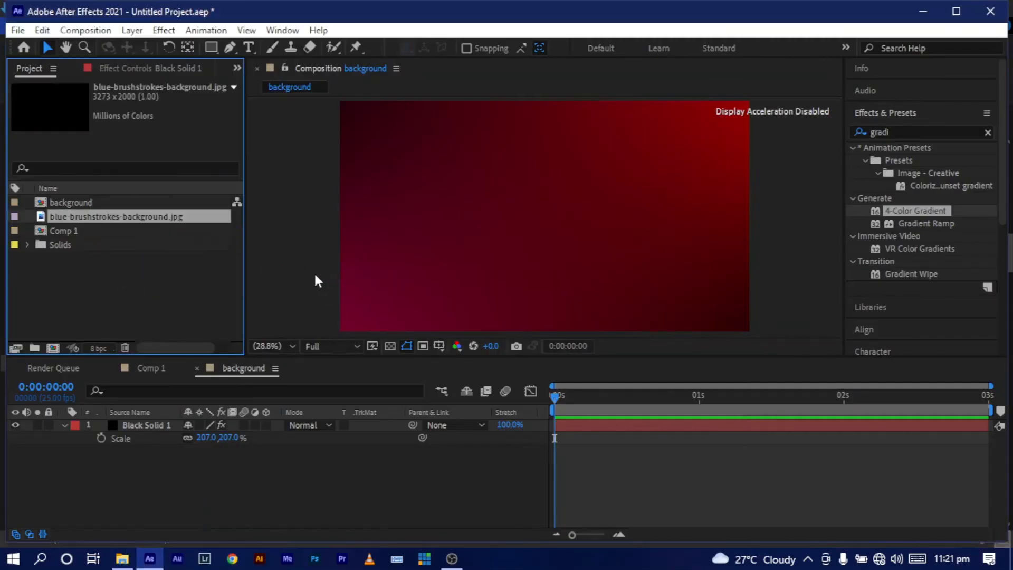
{"action": "left_click_drag", "start_coordinate": [71, 219], "coordinate": [107, 447]}
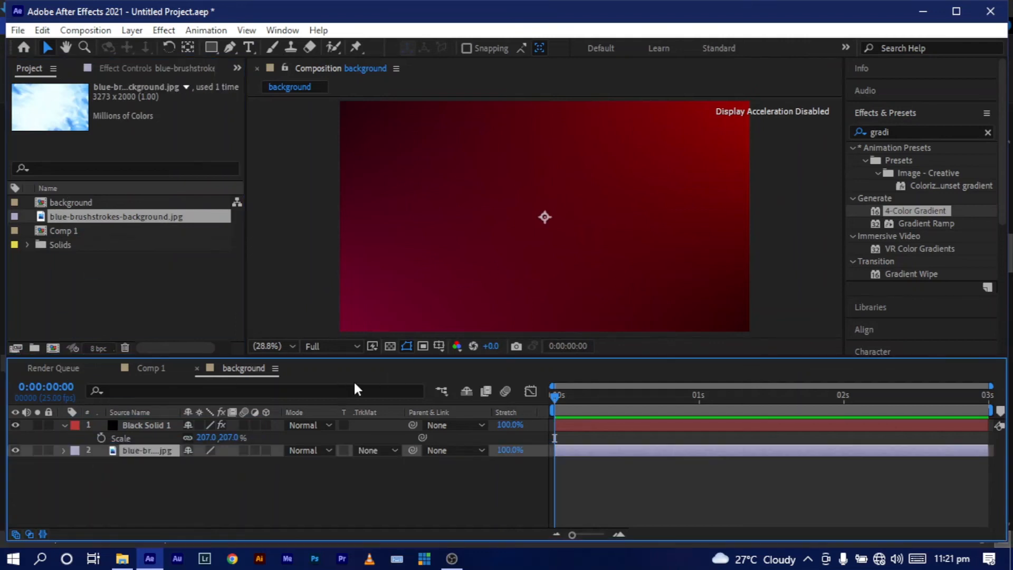
- Place the brushstrokes image above the black solid, scale it to 60% and set its blending mode to Overlay
{"action": "key", "text": "s"}
{"action": "left_click_drag", "start_coordinate": [149, 448], "coordinate": [153, 418]}
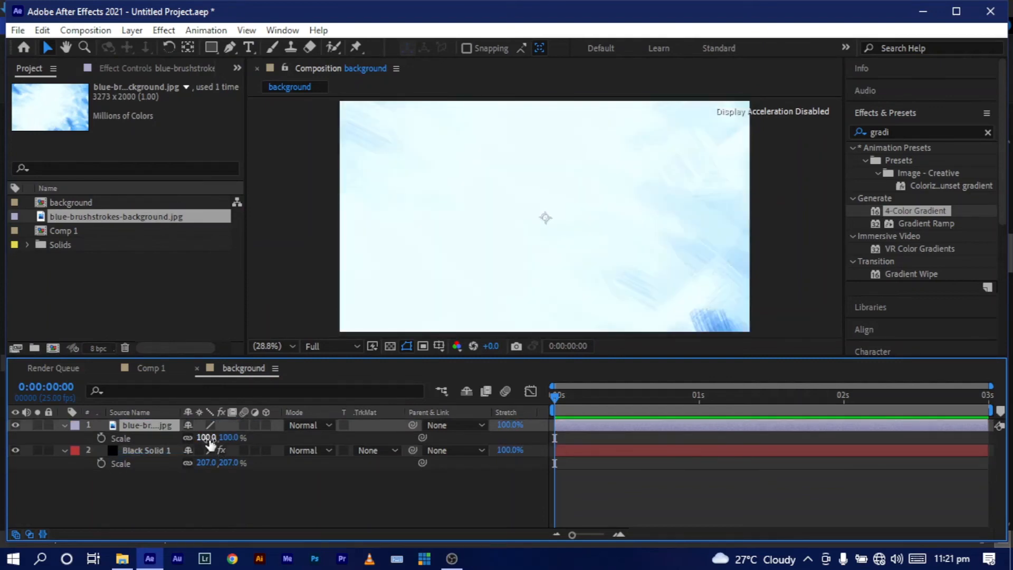
{"action": "left_click_drag", "start_coordinate": [207, 440], "coordinate": [174, 441]}
{"action": "left_click", "coordinate": [307, 429]}
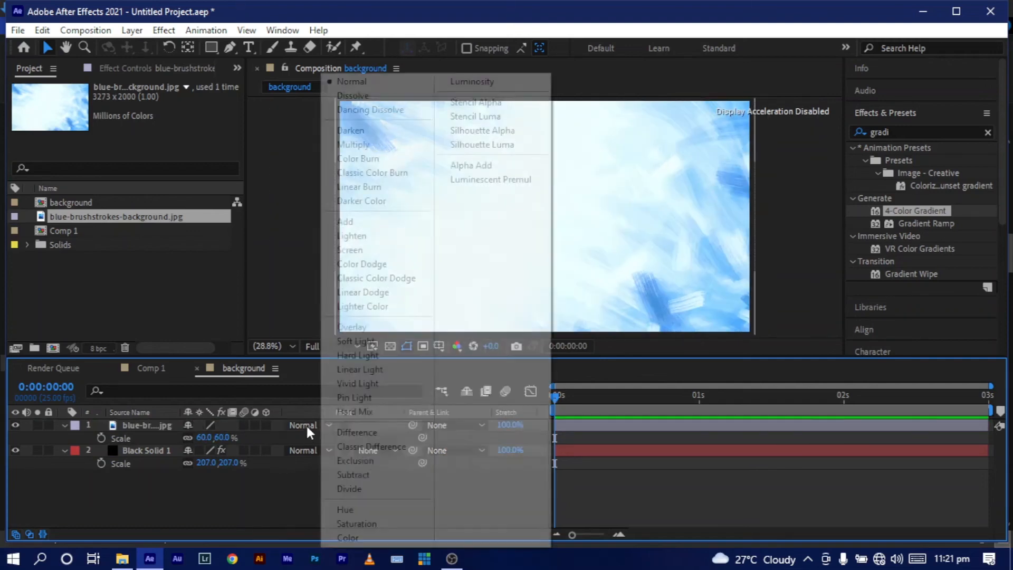
{"action": "left_click", "coordinate": [362, 328]}
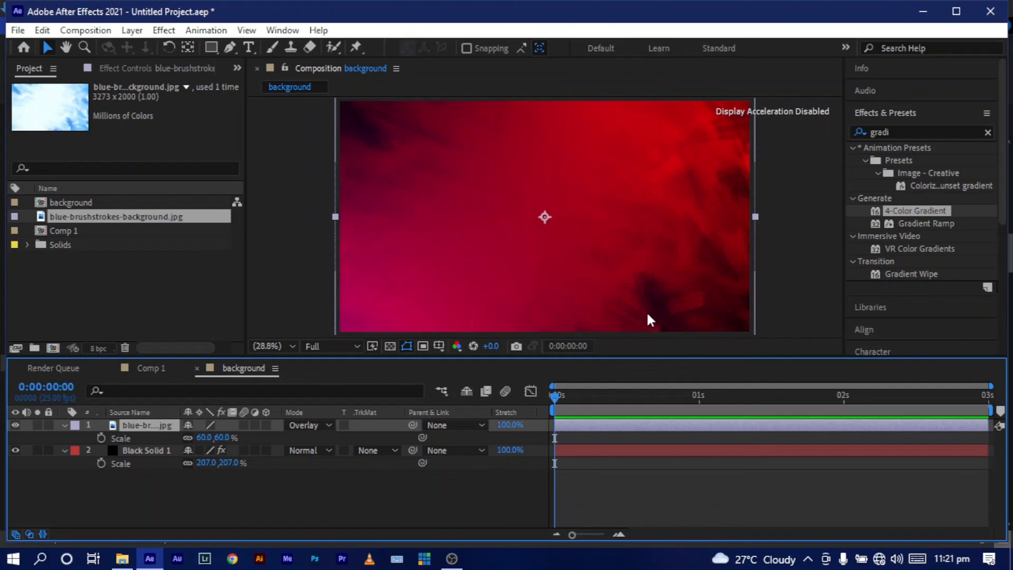
{"action": "left_click", "coordinate": [234, 495]}
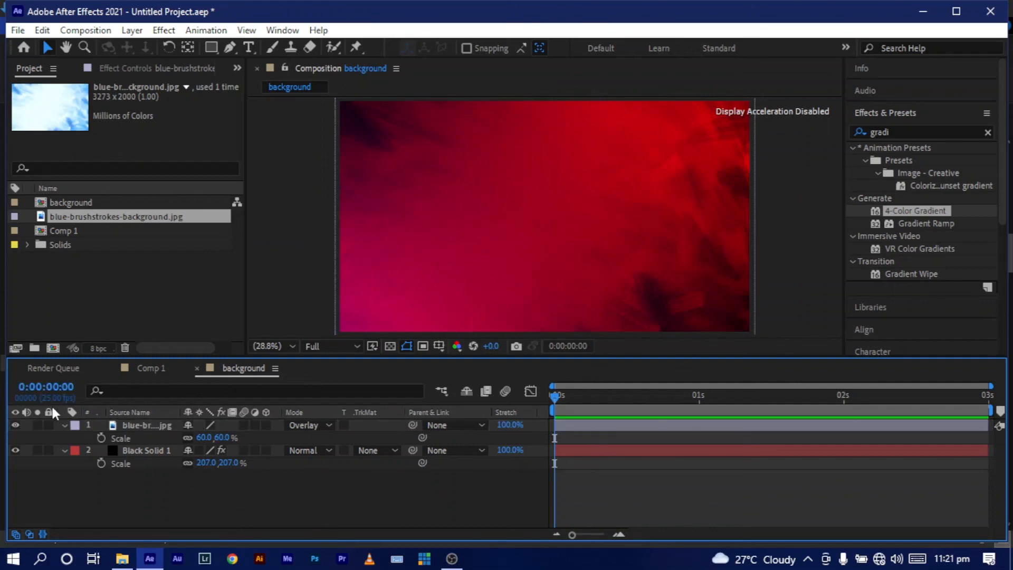
- Add Comp 1 as the top layer of the background composition and play the preview
{"action": "mouse_move", "coordinate": [67, 230]}
{"action": "left_mouse_down"}
{"action": "mouse_move", "coordinate": [158, 371]}
{"action": "mouse_move", "coordinate": [170, 419]}
{"action": "left_mouse_up"}
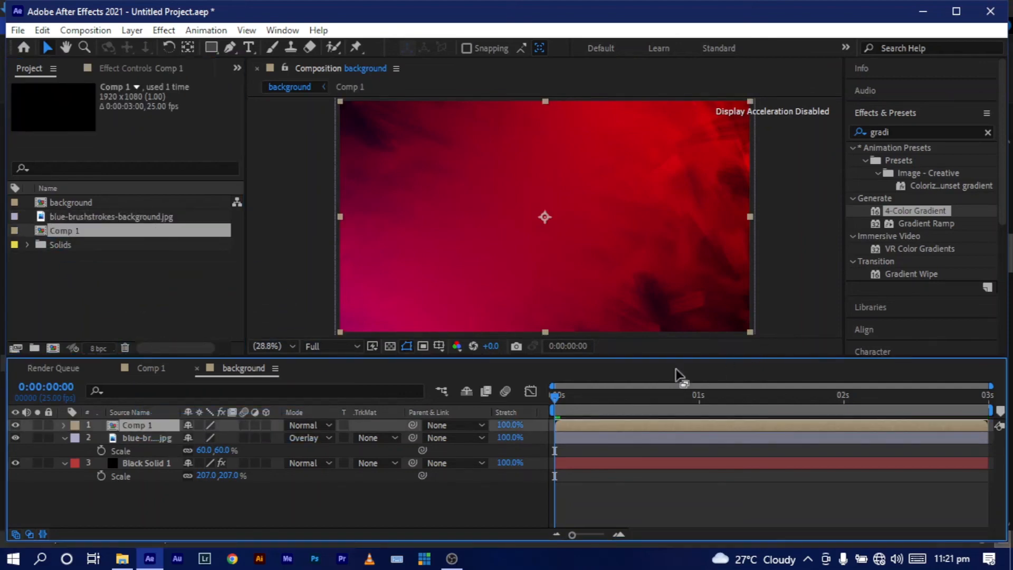
{"action": "key", "text": "h"}
{"action": "key", "text": "space"}
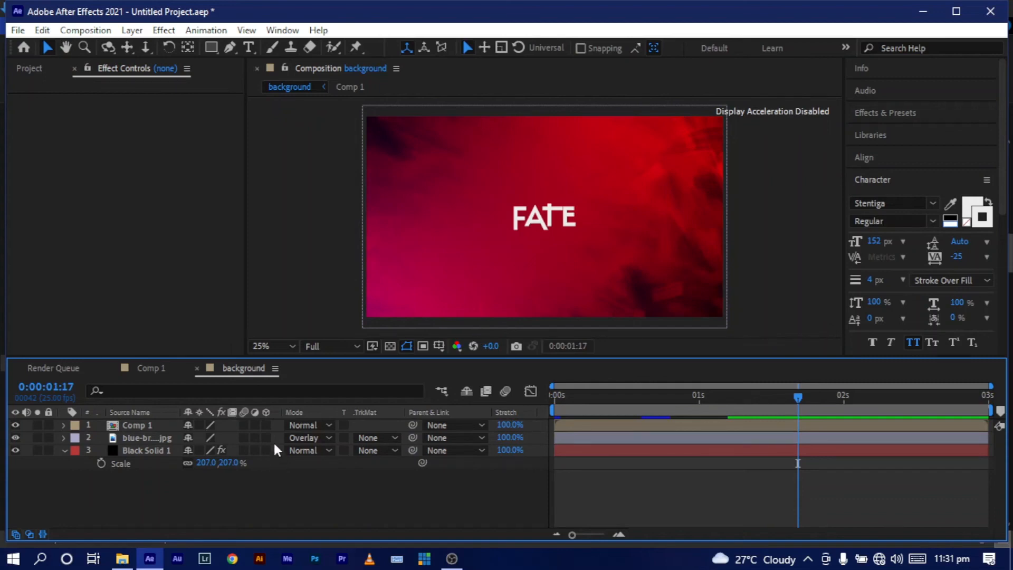
- Make the Comp 1 and brushstrokes image layers 3D and add a two-node camera with the 35mm preset
{"action": "left_click_drag", "start_coordinate": [267, 424], "coordinate": [267, 435]}
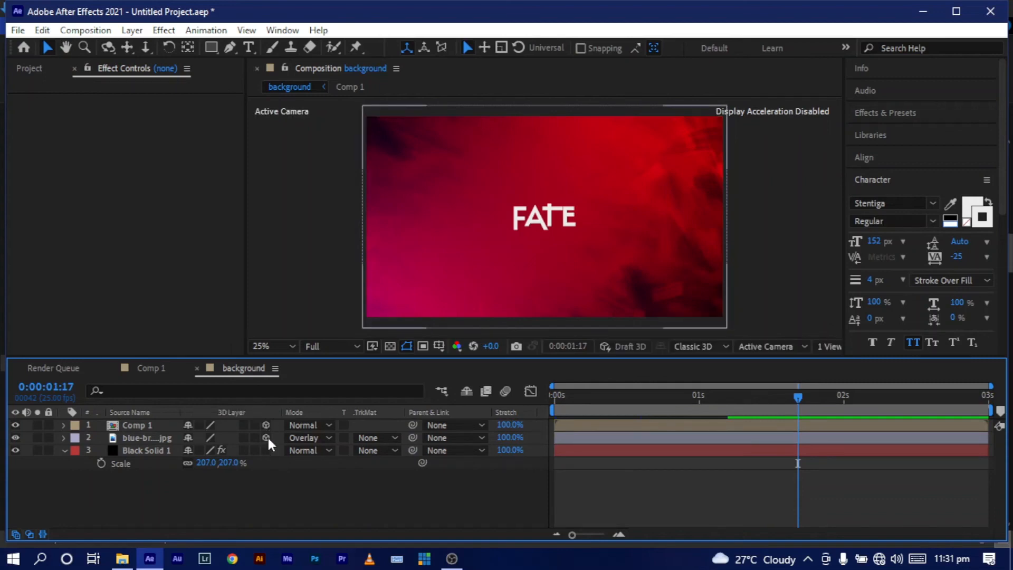
{"action": "right_click", "coordinate": [265, 502]}
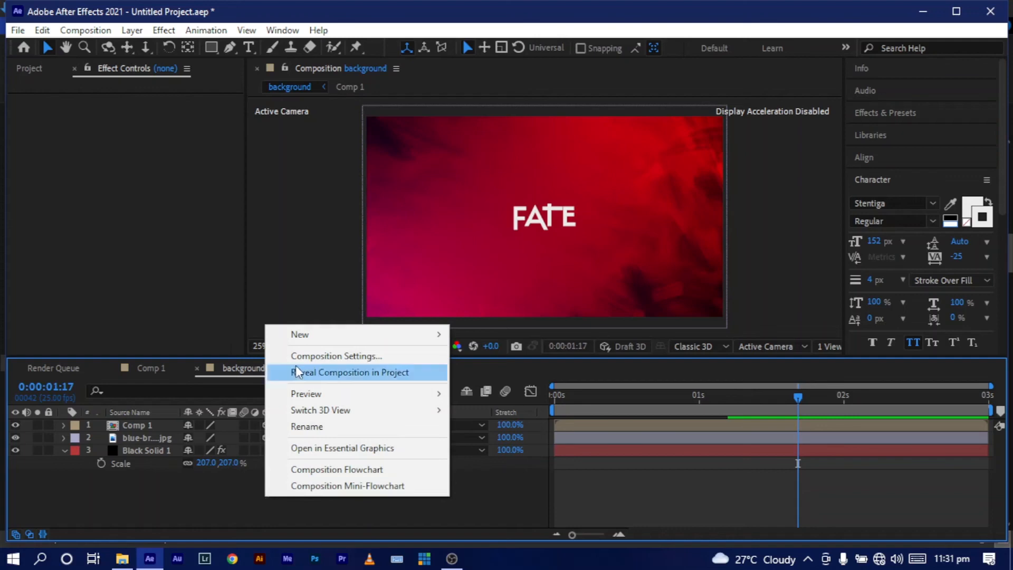
{"action": "mouse_move", "coordinate": [443, 335]}
{"action": "left_click", "coordinate": [490, 405]}
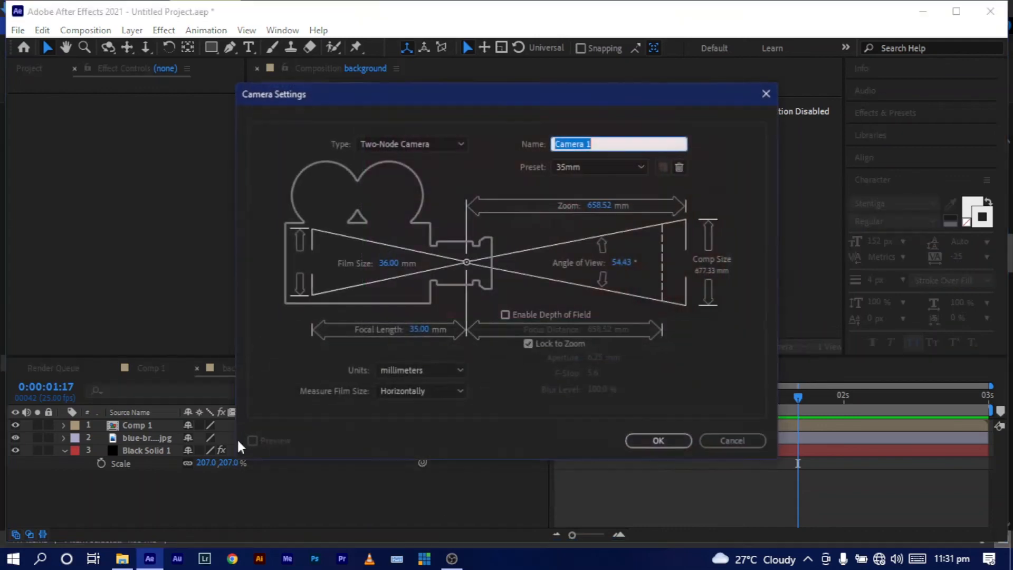
{"action": "left_click", "coordinate": [659, 441]}
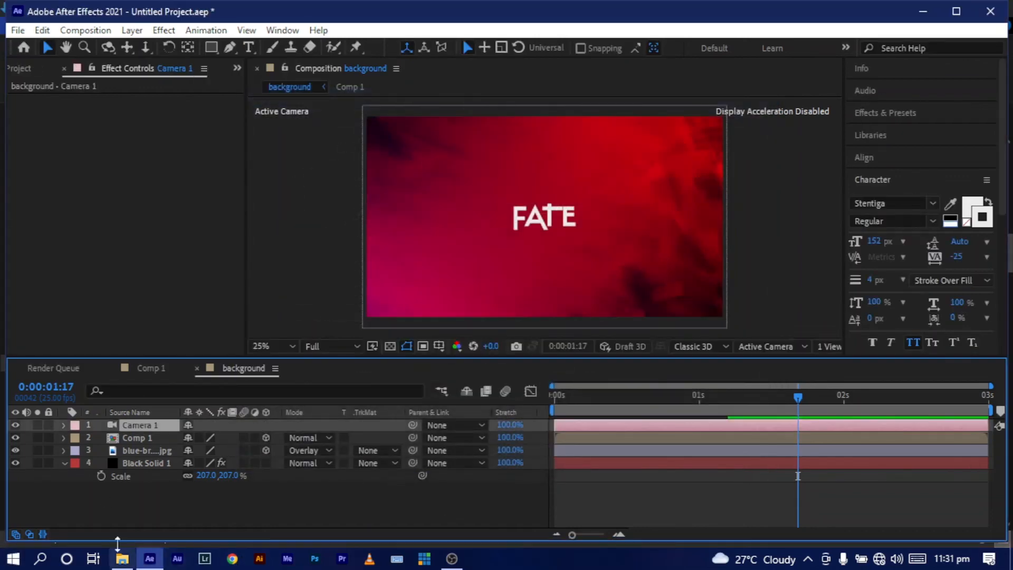
- Add a Zoom keyframe to Camera 1 at 0:00:02:24 and return the current time to 0:00:00:00
{"action": "left_click", "coordinate": [62, 426]}
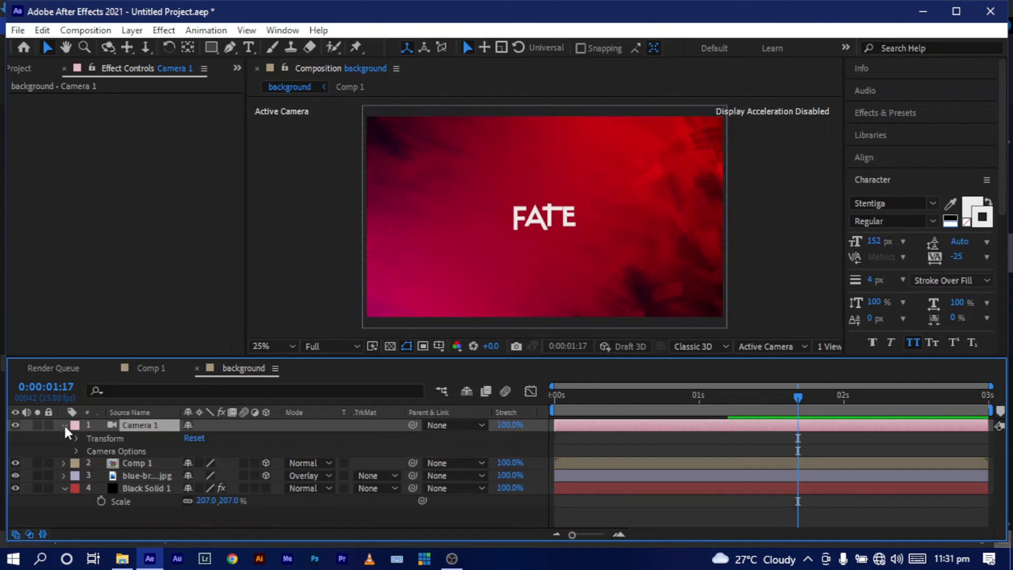
{"action": "left_click", "coordinate": [77, 452]}
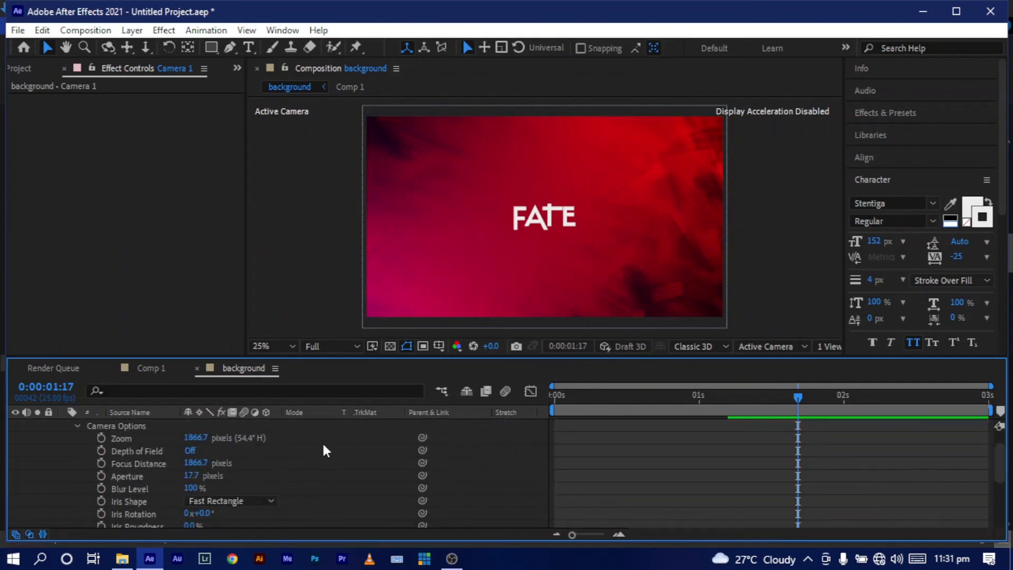
{"action": "key", "text": "End"}
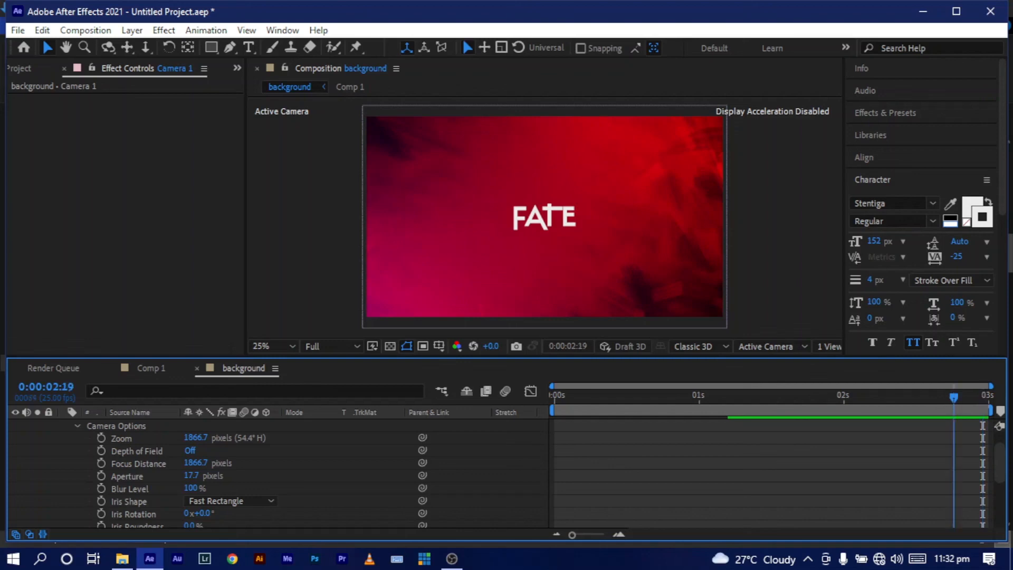
{"action": "left_click", "coordinate": [102, 437]}
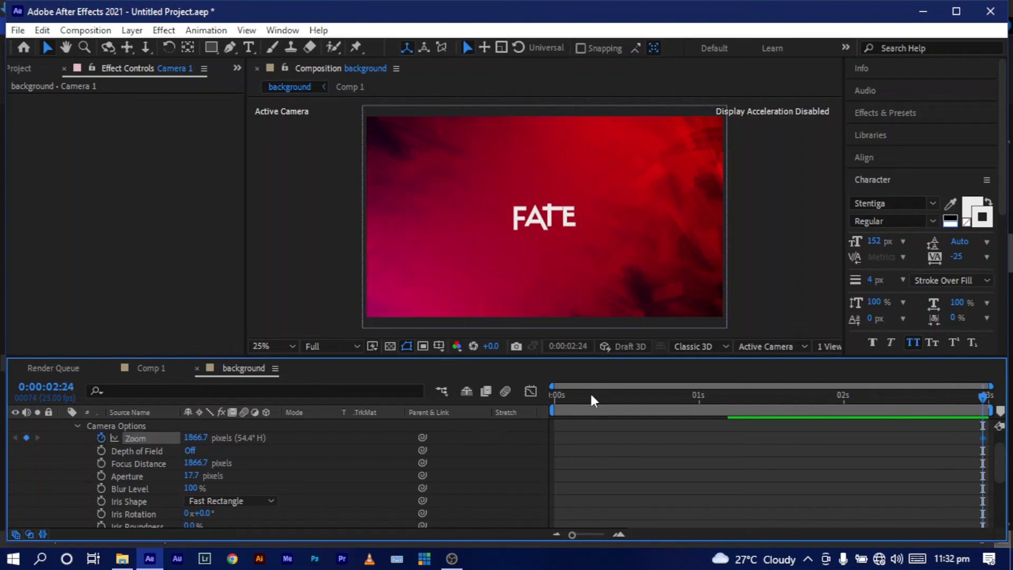
{"action": "left_click_drag", "start_coordinate": [591, 395], "coordinate": [568, 403]}
{"action": "left_click", "coordinate": [553, 404]}
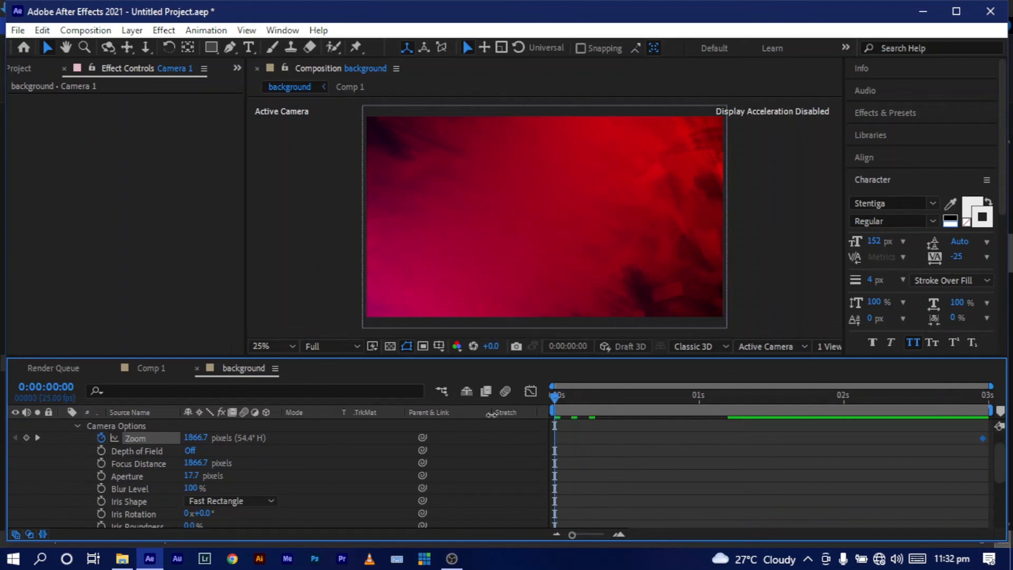
- Set Camera 1's Zoom to 2089.7 pixels at 0:00:00:00 and apply Easy Ease to both Zoom keyframes
{"action": "left_click_drag", "start_coordinate": [196, 438], "coordinate": [361, 435]}
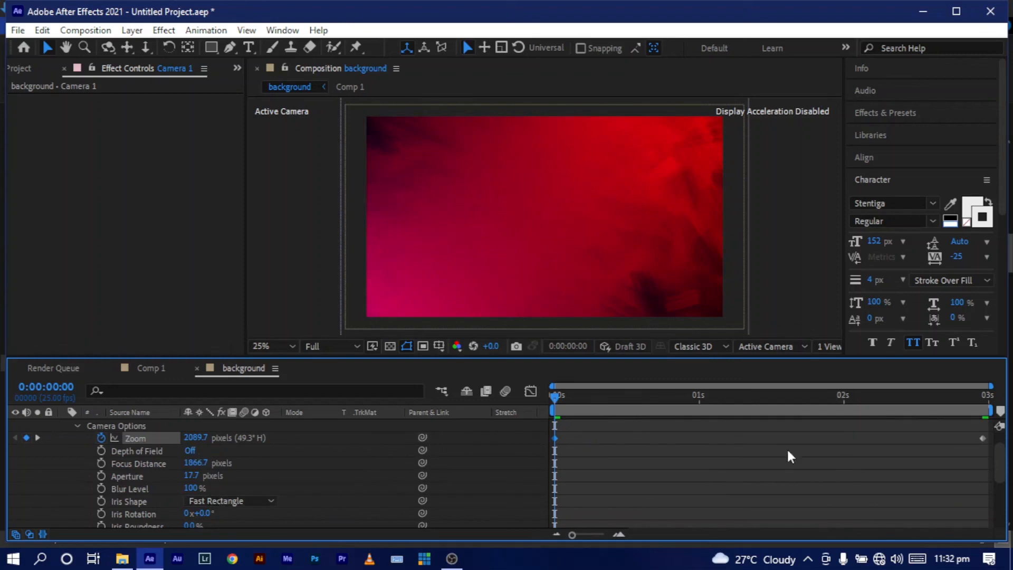
{"action": "left_click_drag", "start_coordinate": [988, 429], "coordinate": [498, 477]}
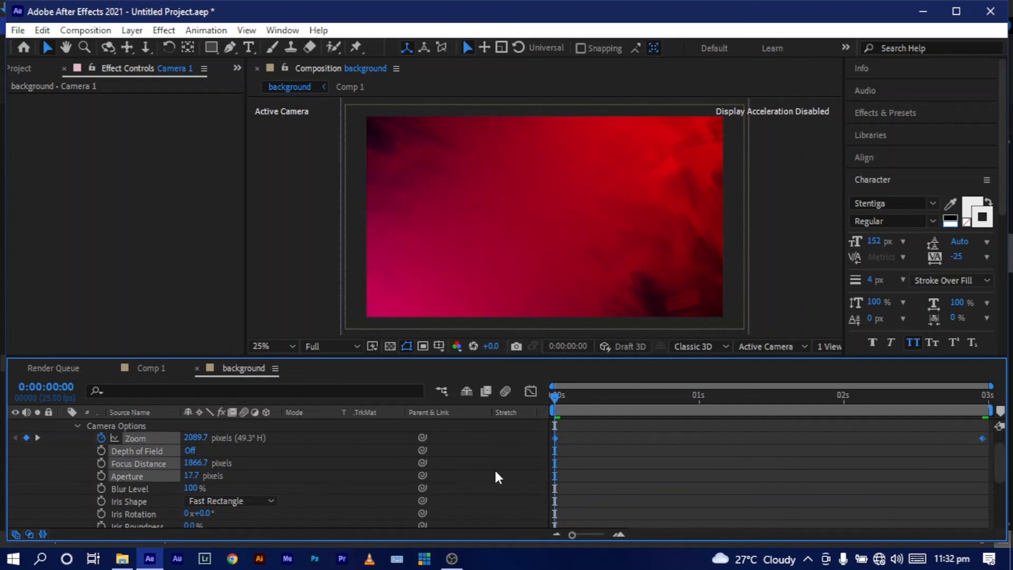
{"action": "key", "text": "F9"}
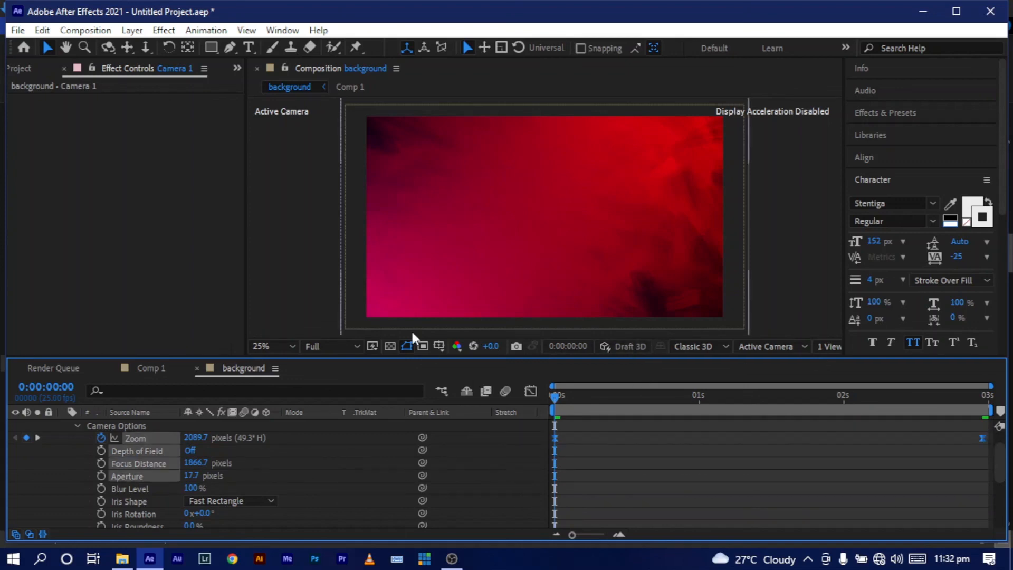
- Shape the camera Zoom speed curve in the Graph Editor to peak before half a second and ease out slowly, then close the graph
{"action": "left_click", "coordinate": [530, 391]}
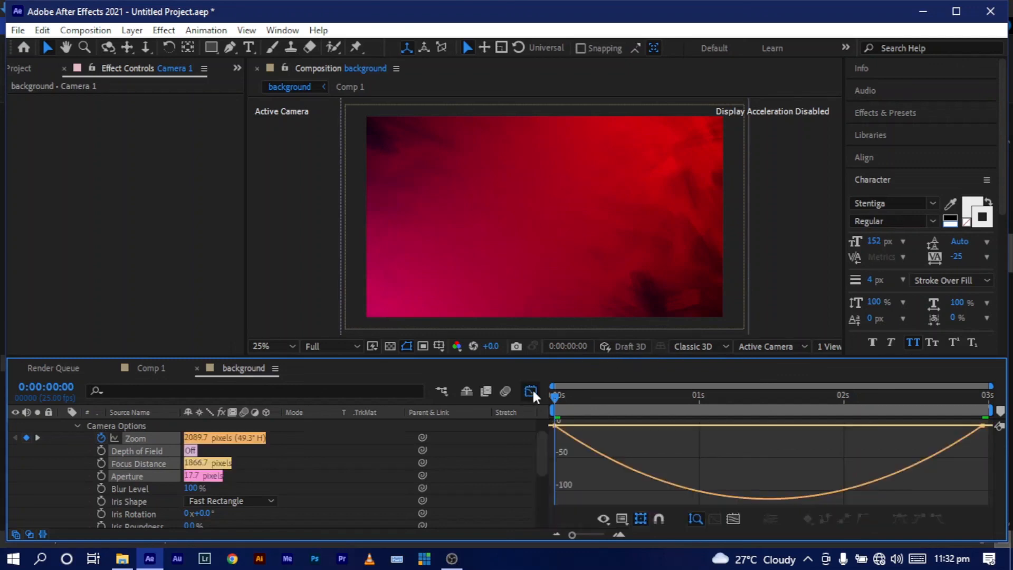
{"action": "left_click_drag", "start_coordinate": [986, 446], "coordinate": [544, 447]}
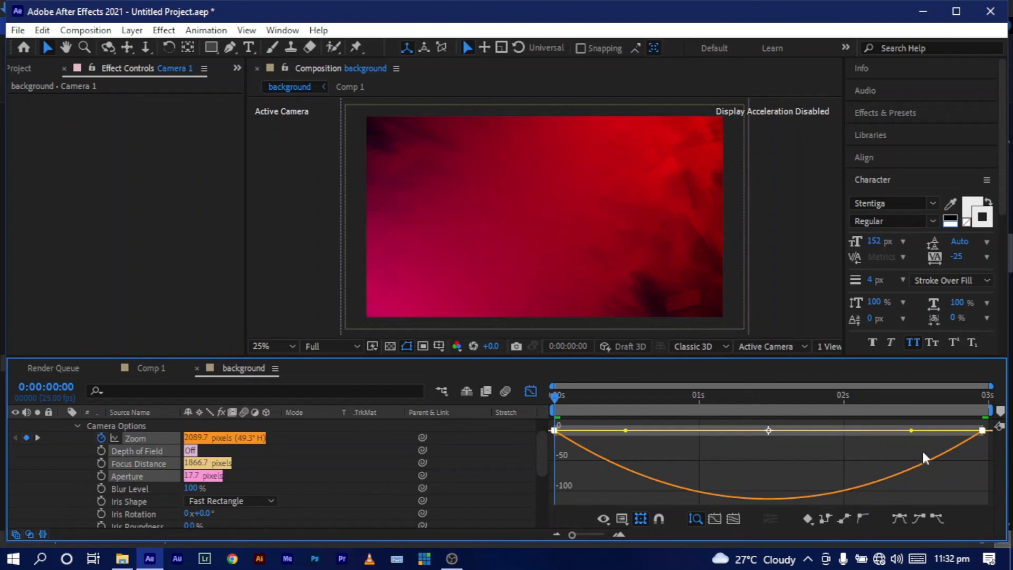
{"action": "left_click_drag", "start_coordinate": [914, 435], "coordinate": [761, 435]}
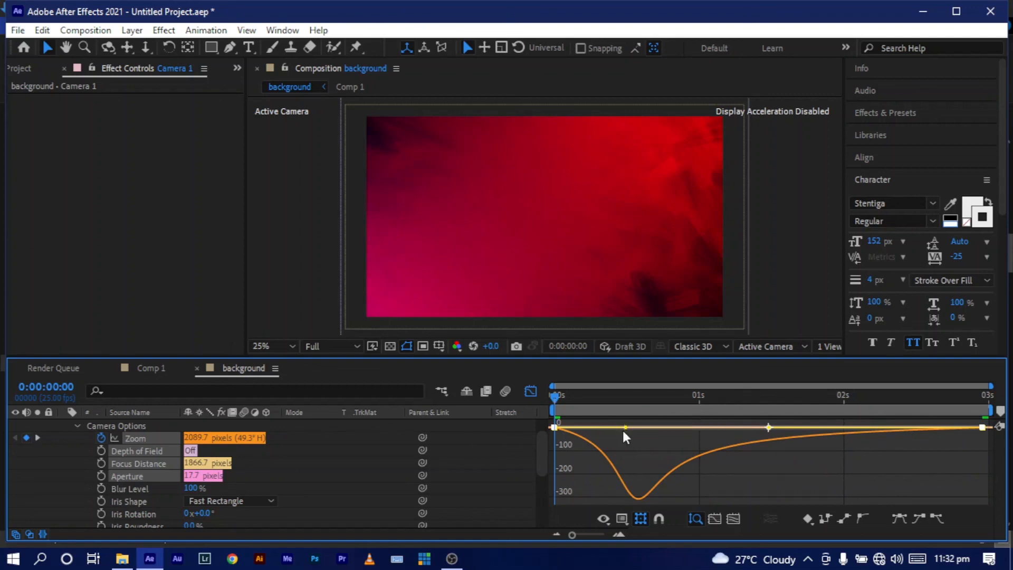
{"action": "mouse_move", "coordinate": [624, 428]}
{"action": "left_mouse_down"}
{"action": "mouse_move", "coordinate": [600, 430]}
{"action": "mouse_move", "coordinate": [609, 429]}
{"action": "left_mouse_up"}
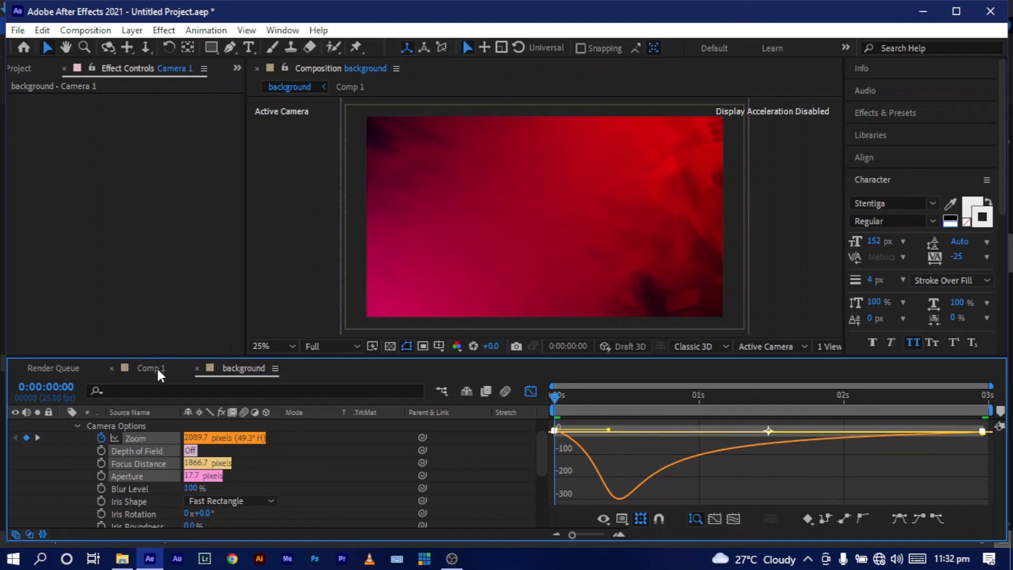
{"action": "left_click", "coordinate": [153, 368]}
{"action": "left_click", "coordinate": [245, 368]}
{"action": "left_click", "coordinate": [534, 393]}
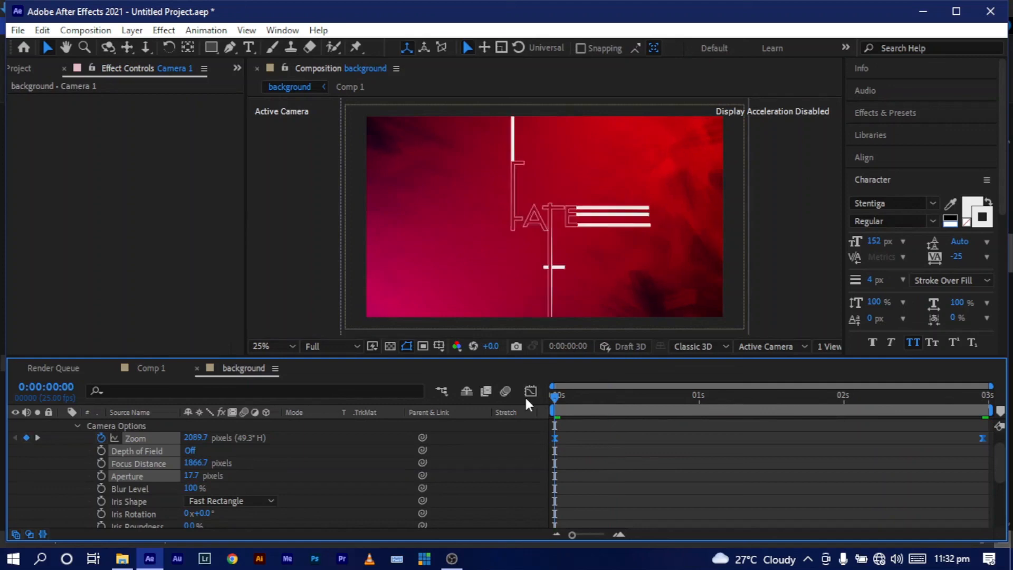
- Play the background composition's preview to check the camera zoom, stop it and return to the Selection tool
{"action": "key", "text": "space"}
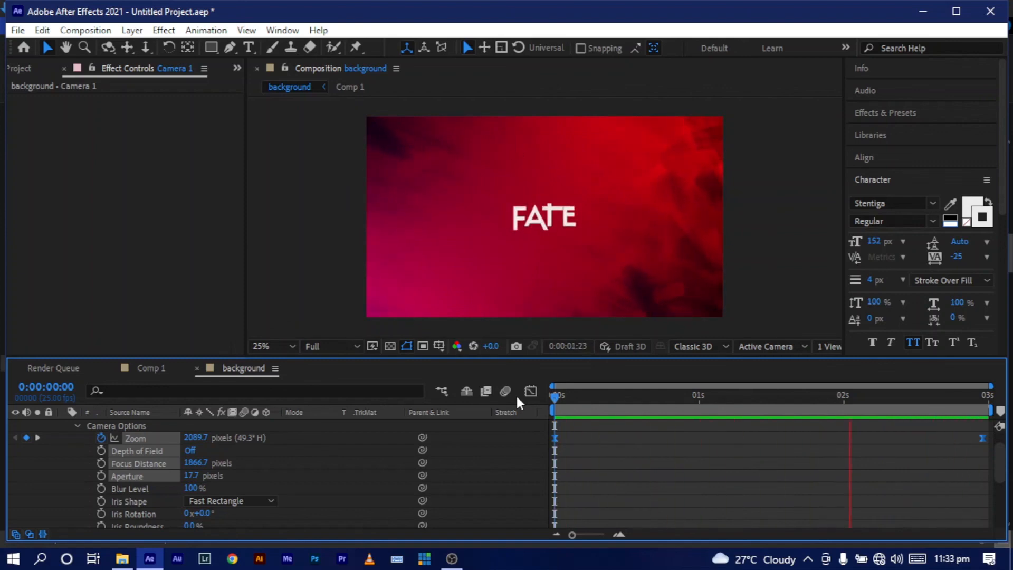
{"action": "key", "text": "space"}
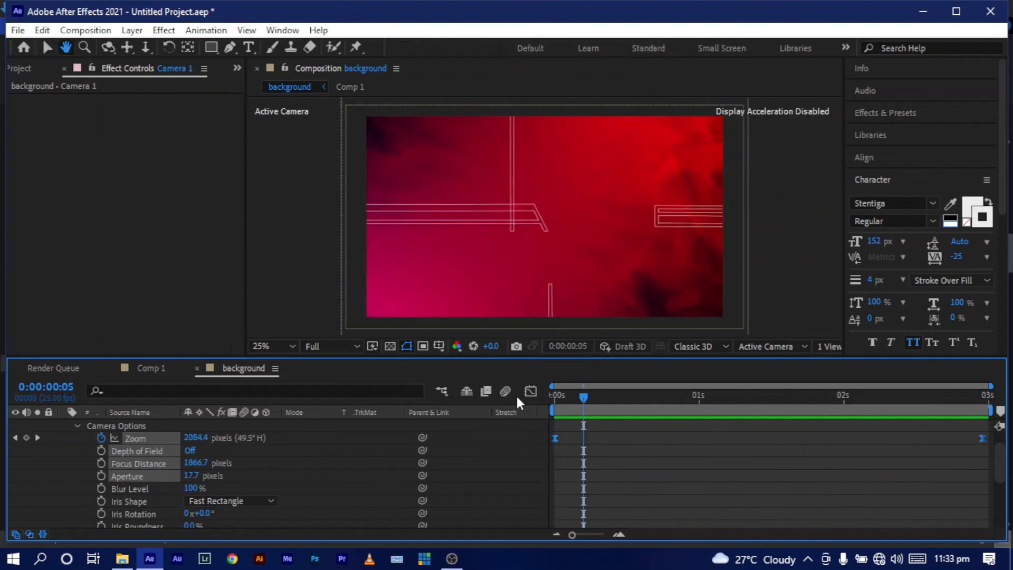
{"action": "key", "text": "v"}
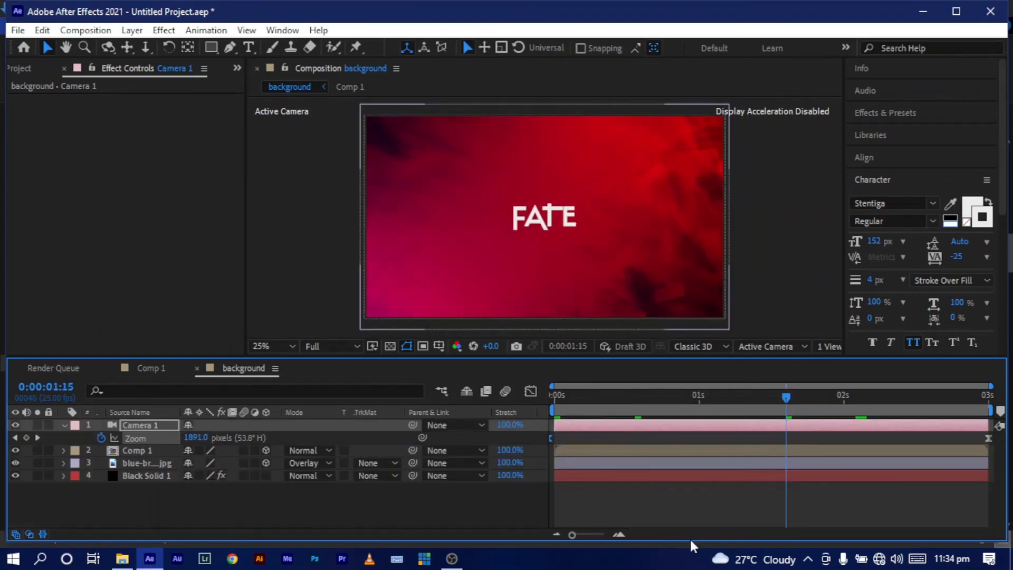
- Create a 1920 x 1080, 25 fps, 3-second composition named final and add the background composition to it
{"action": "key", "text": "ctrl+n"}
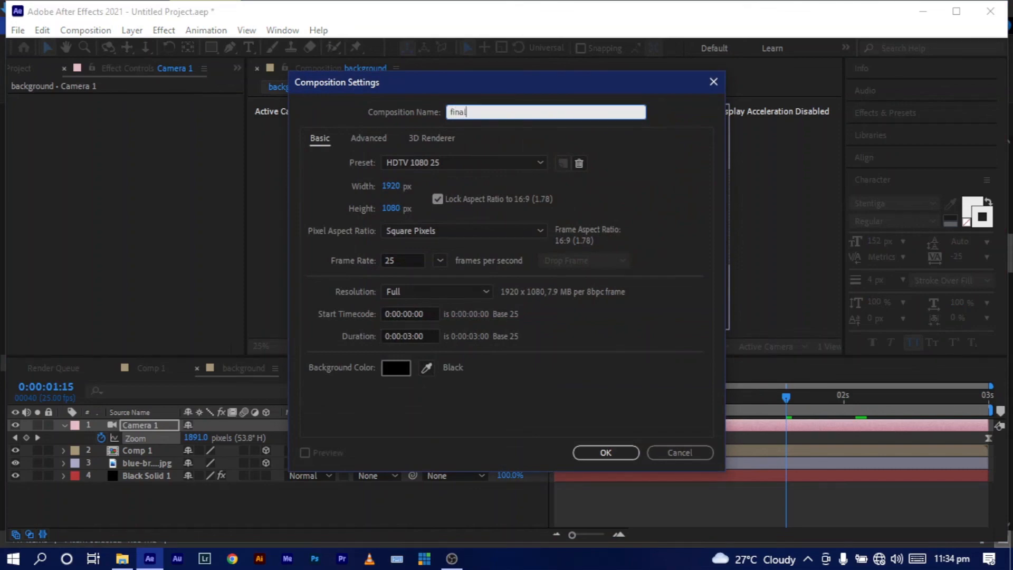
{"action": "key", "text": "Return"}
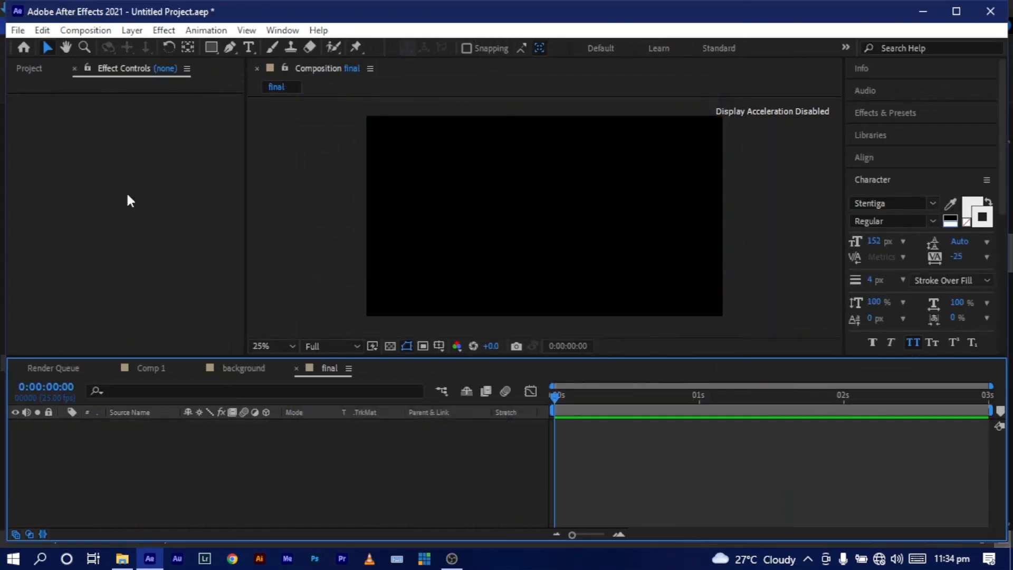
{"action": "left_click", "coordinate": [47, 69]}
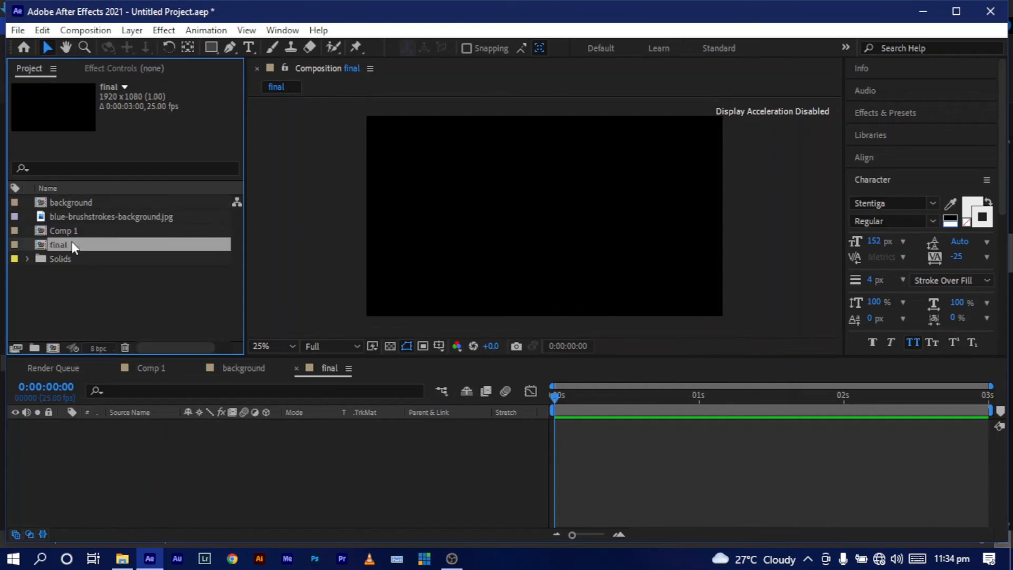
{"action": "left_click_drag", "start_coordinate": [77, 201], "coordinate": [264, 448]}
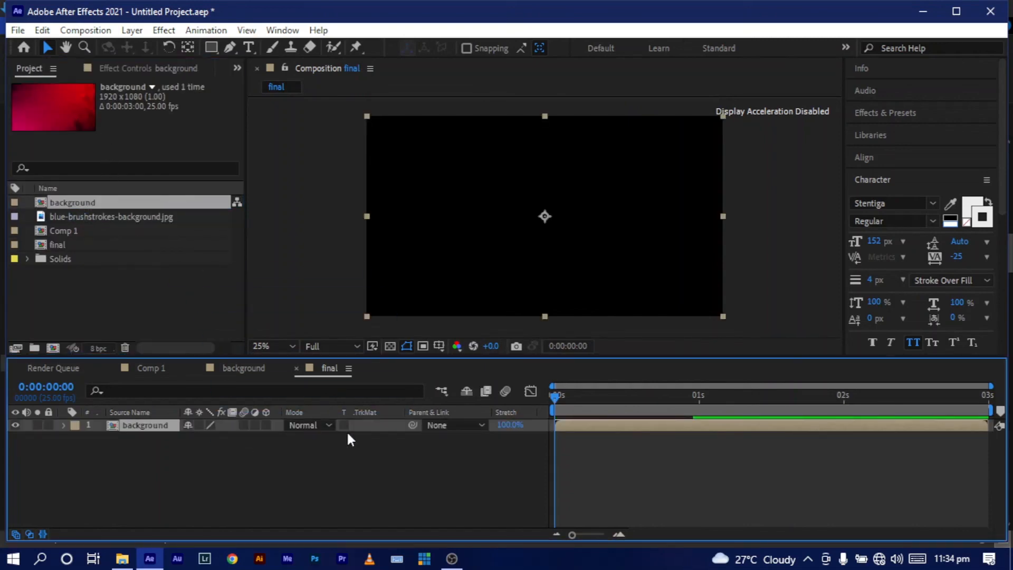
- Mask the background layer with a wide rectangle that leaves thin black bars above and below, and play the preview
{"action": "left_click", "coordinate": [211, 47]}
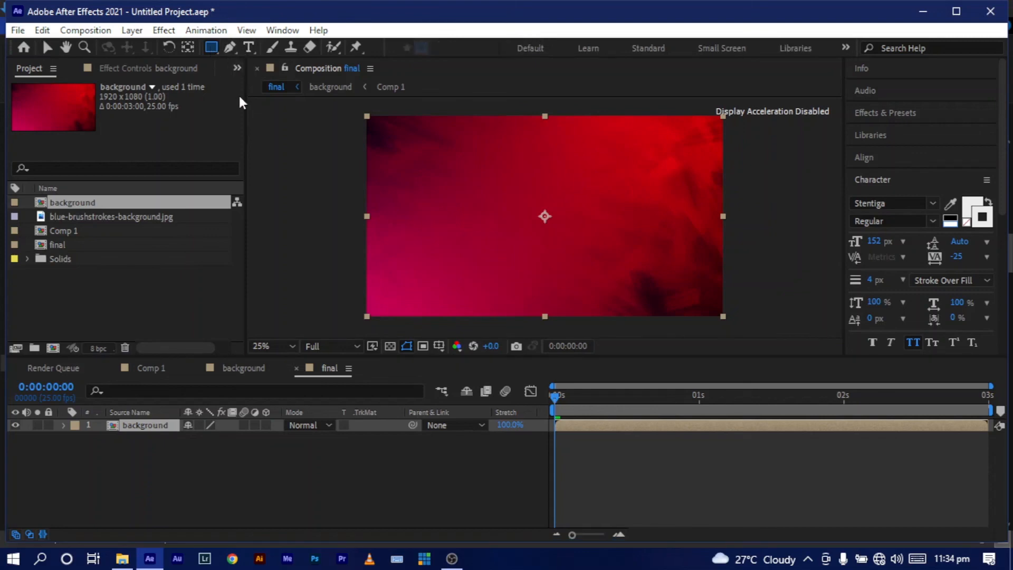
{"action": "left_click_drag", "start_coordinate": [344, 127], "coordinate": [565, 199]}
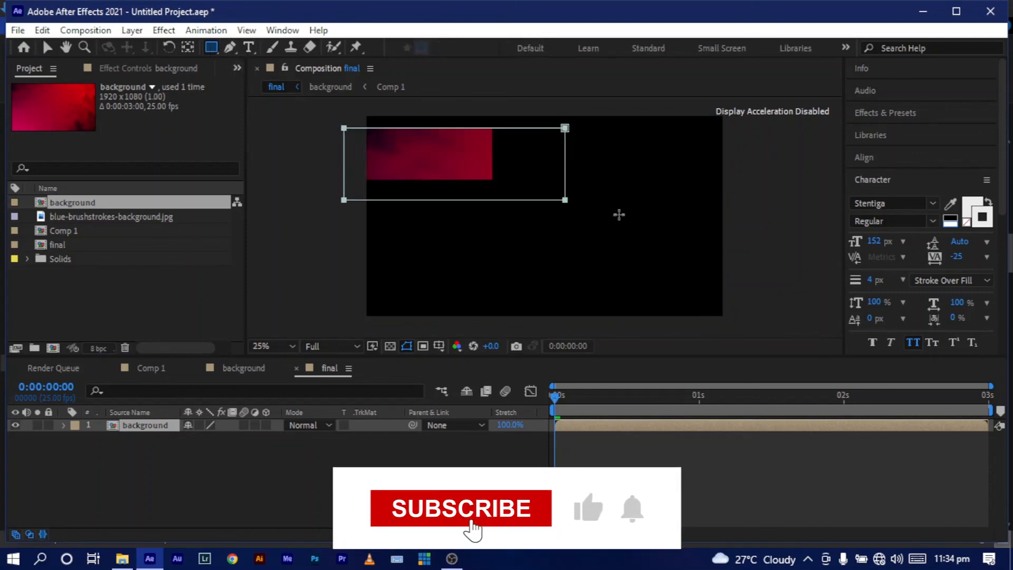
{"action": "left_click_drag", "start_coordinate": [753, 249], "coordinate": [787, 302]}
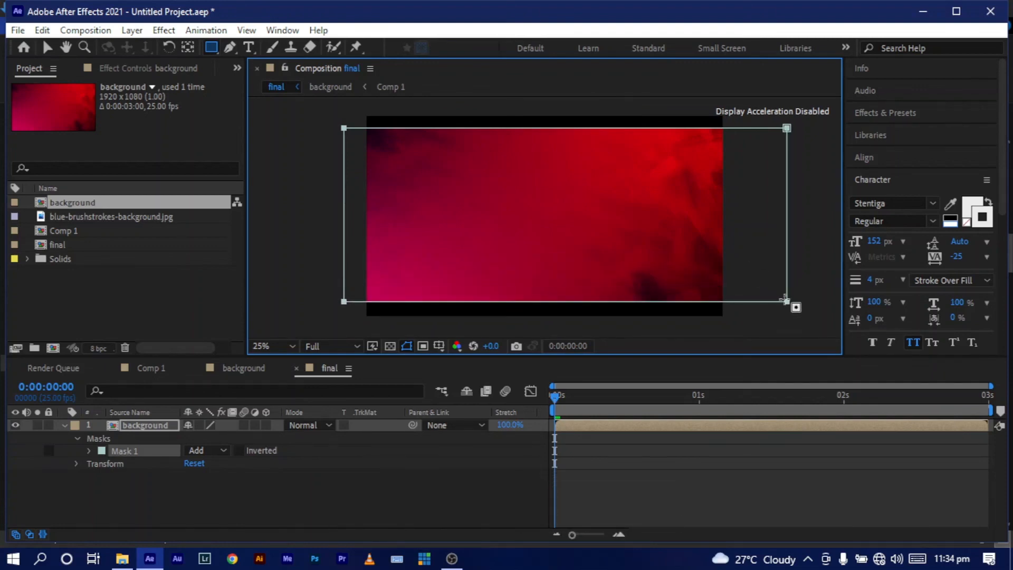
{"action": "left_click", "coordinate": [49, 50]}
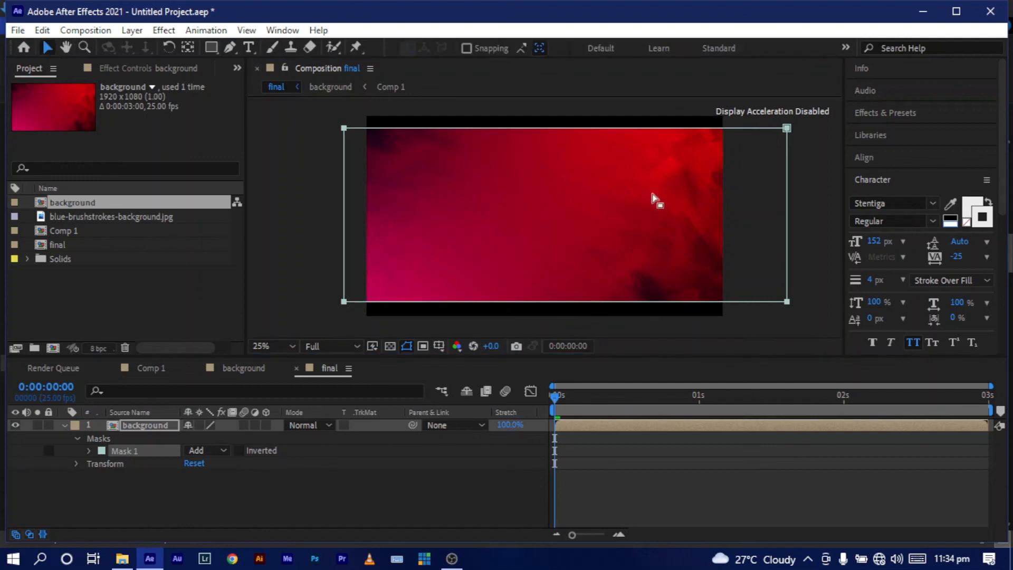
{"action": "left_click", "coordinate": [807, 194]}
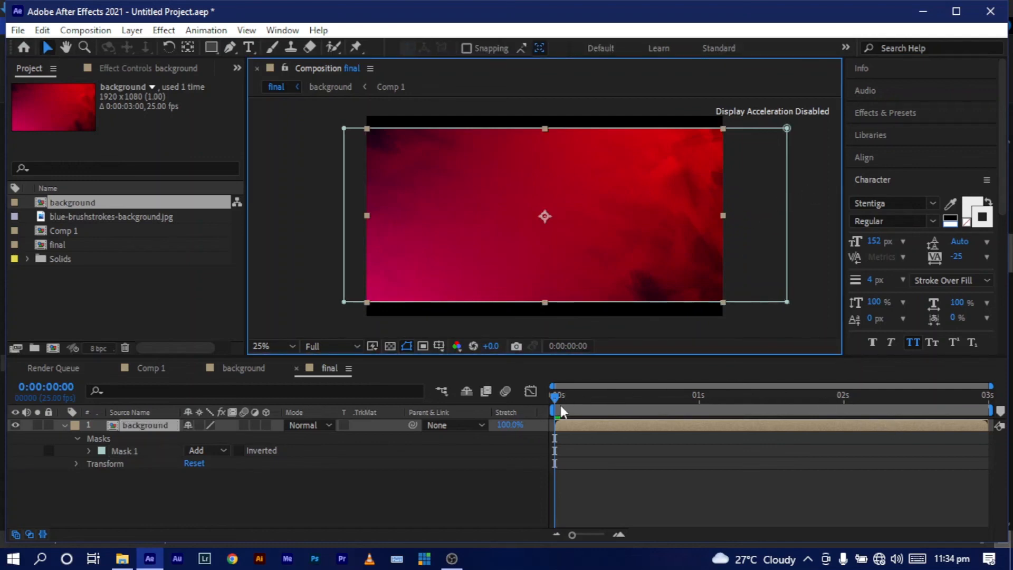
{"action": "left_click", "coordinate": [545, 394]}
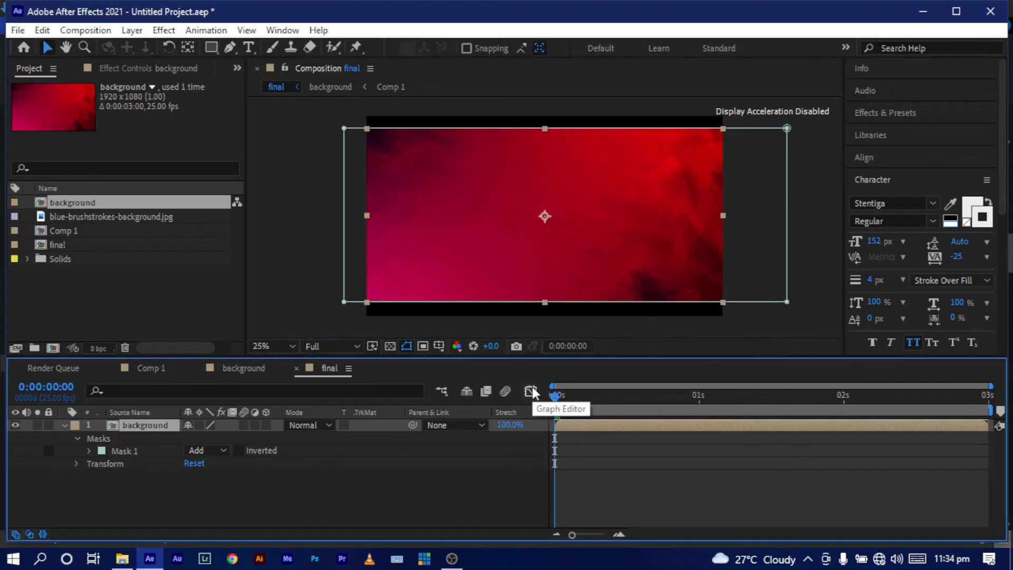
{"action": "key", "text": "space"}
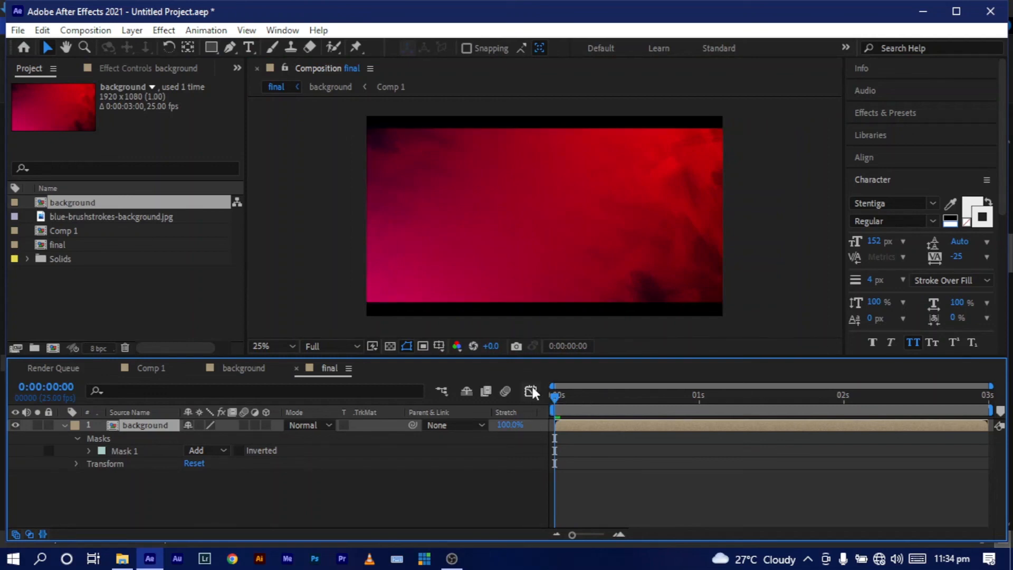